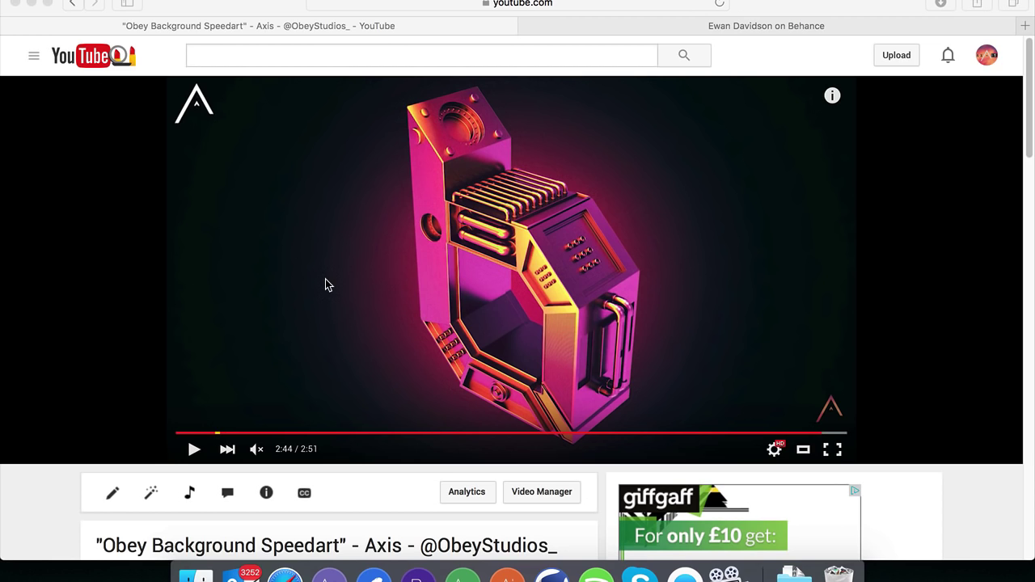
Examine the finished steampunk logo artwork in the YouTube video and on the desktop wallpaper
scroll(325, 280, "down", 3)
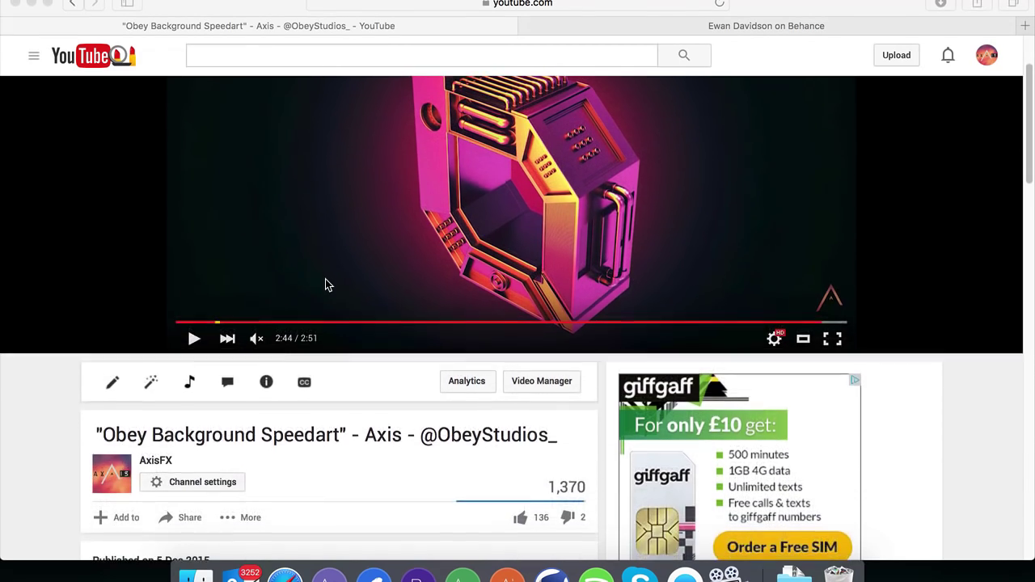
scroll(326, 280, "up", 3)
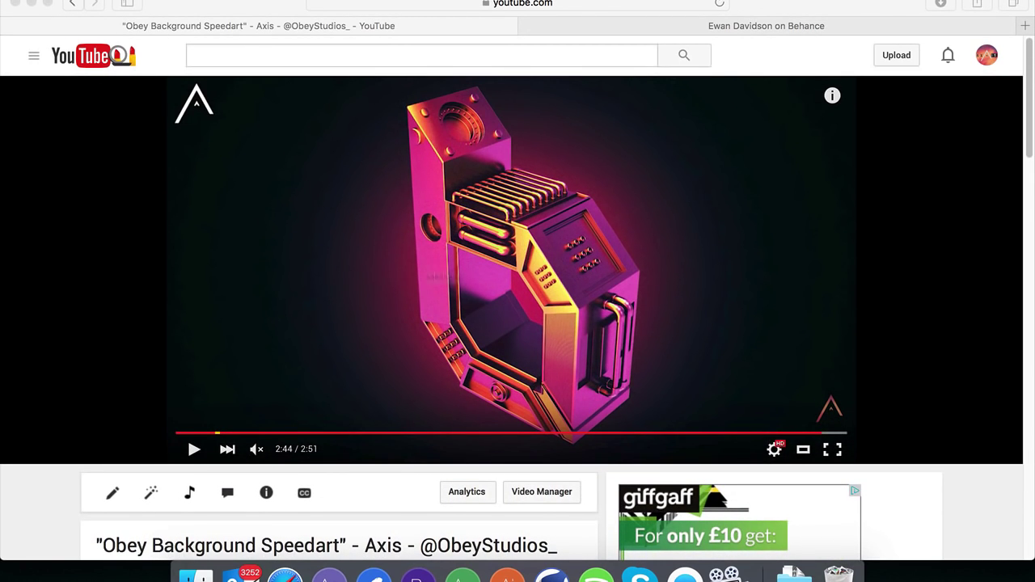
key("F11")
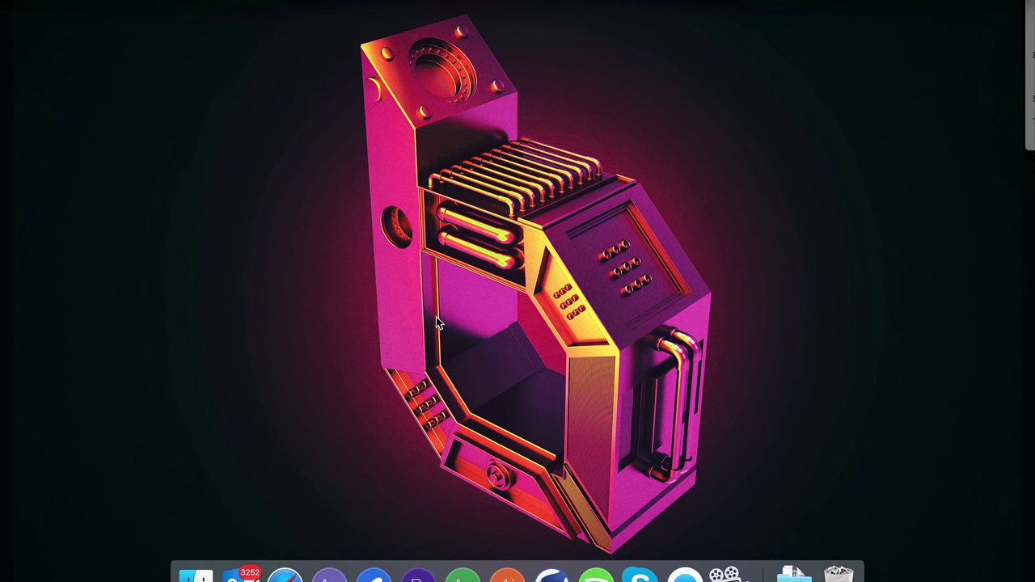
key("F11")
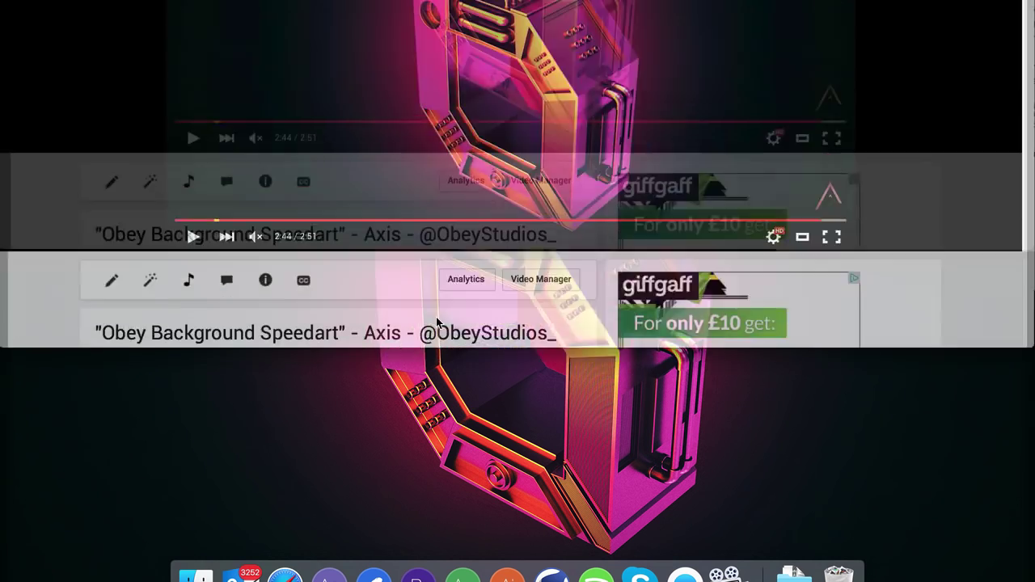
scroll(103, 288, "down", 3)
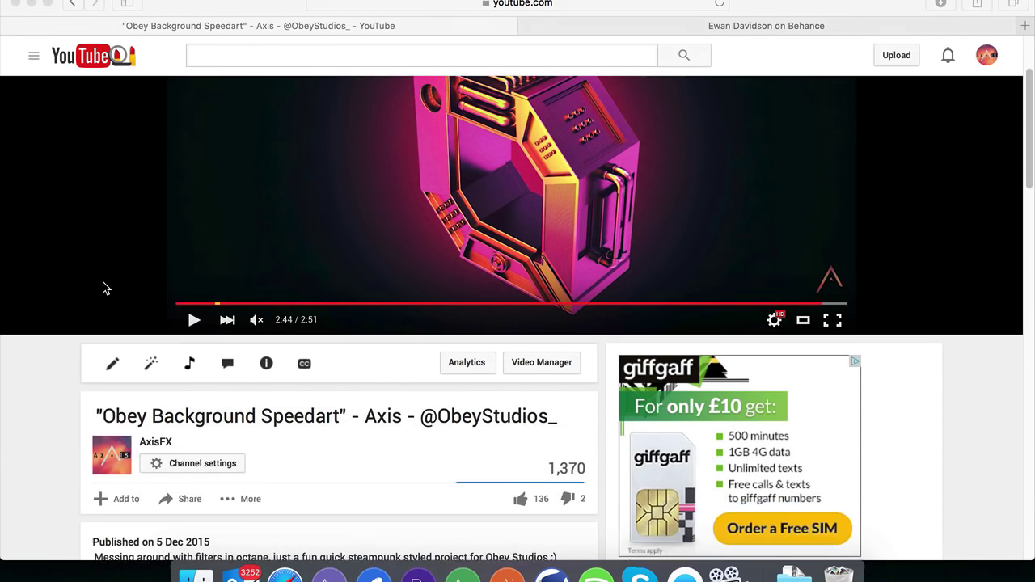
scroll(103, 288, "up", 4)
scroll(103, 288, "down", 1)
scroll(103, 288, "up", 1)
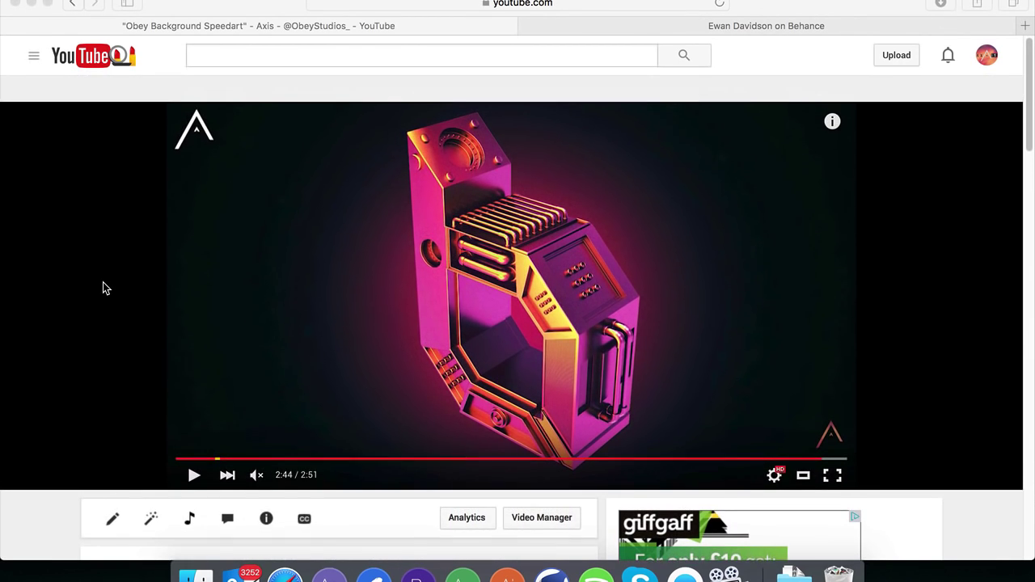
scroll(103, 283, "down", 1)
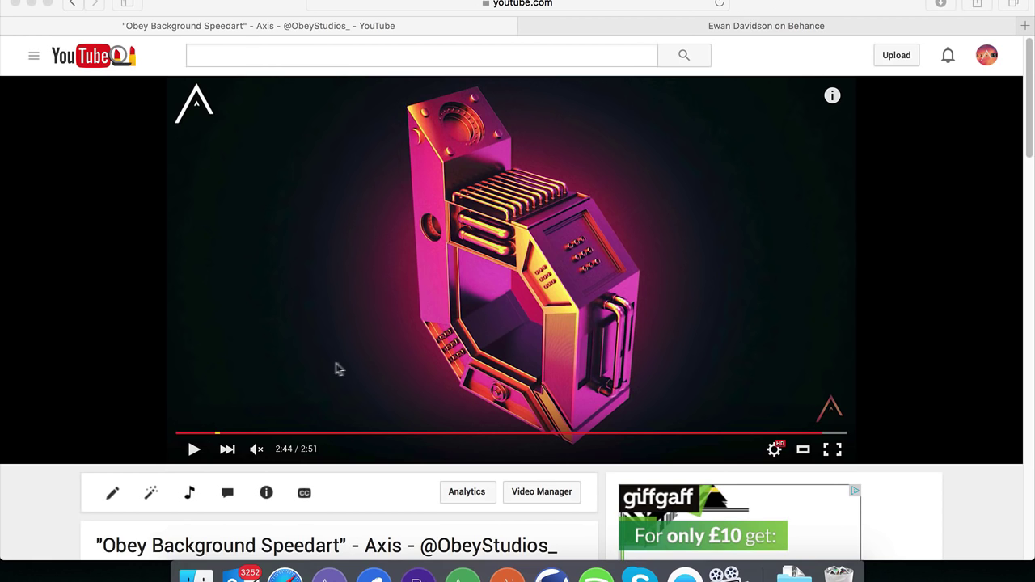
Switch to Cinema 4D, open Finder, and search the Graphics folder inside Documents for .ai files
left_click(552, 574)
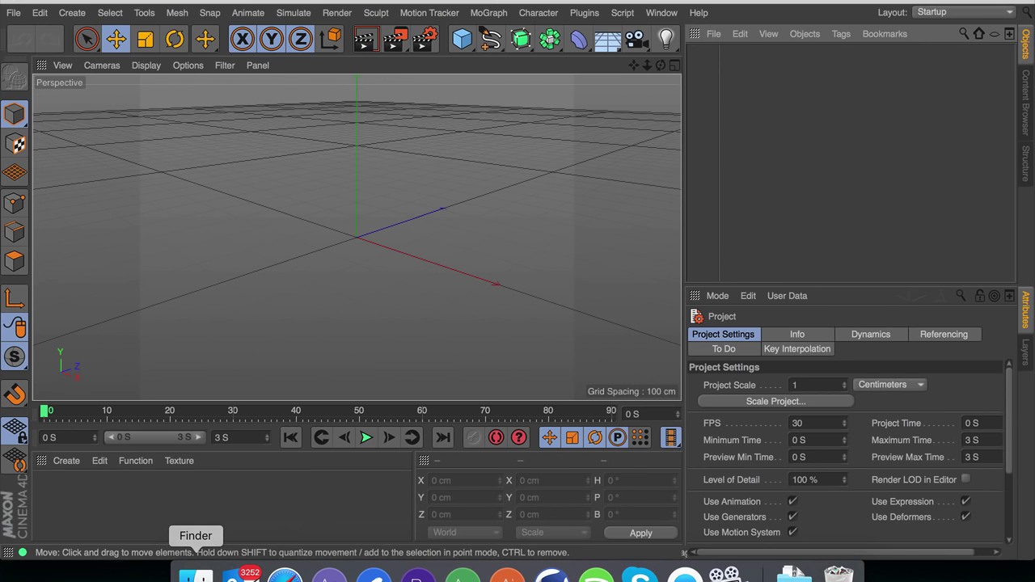
left_click(195, 575)
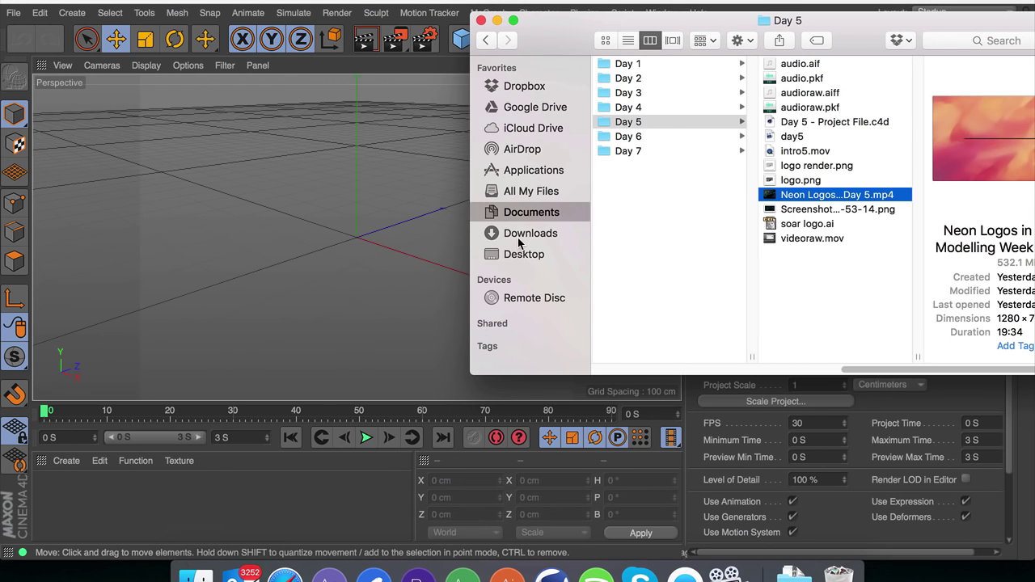
left_click(526, 234)
left_click(527, 212)
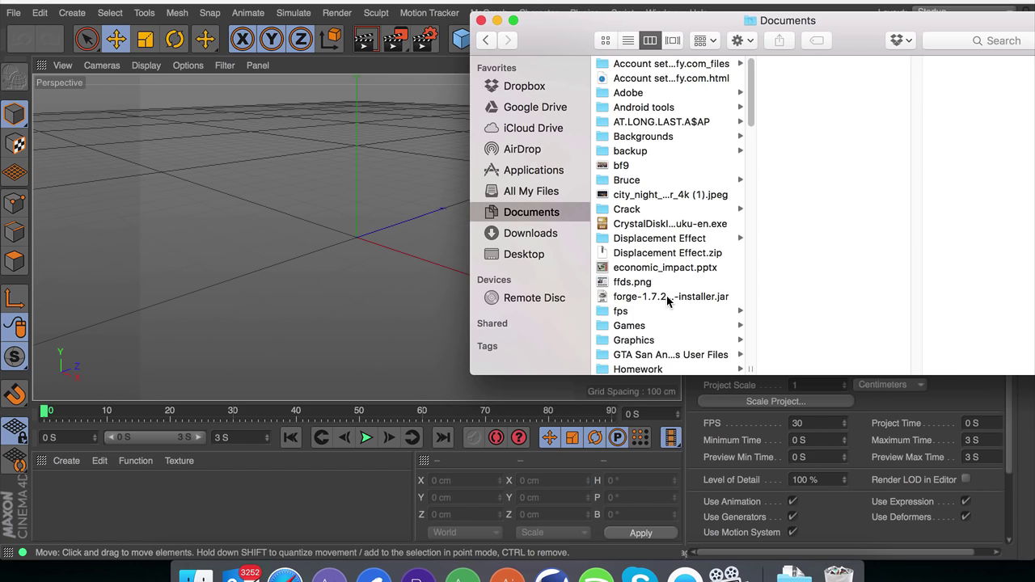
type("gr")
left_click(1003, 39)
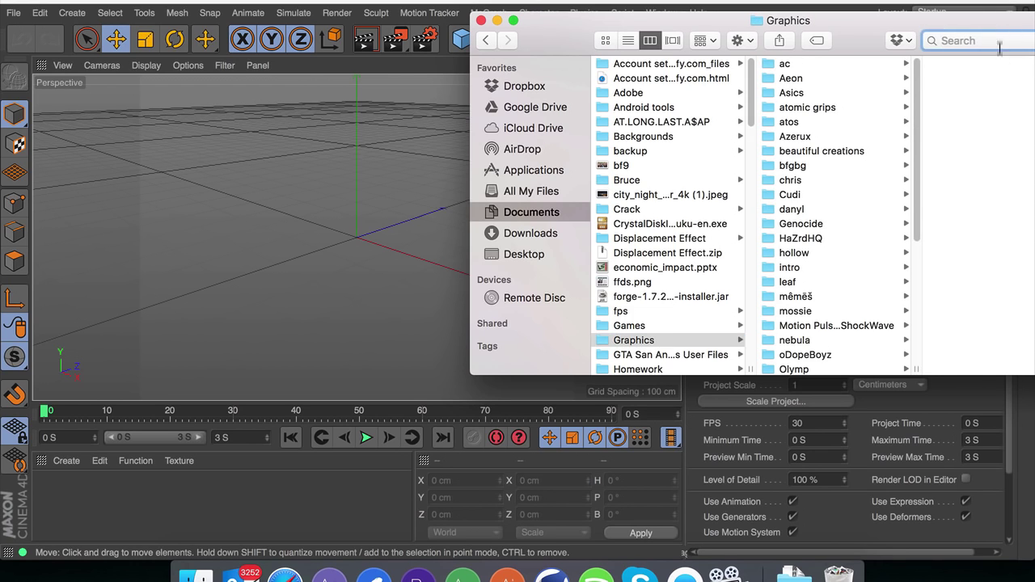
type(".ai")
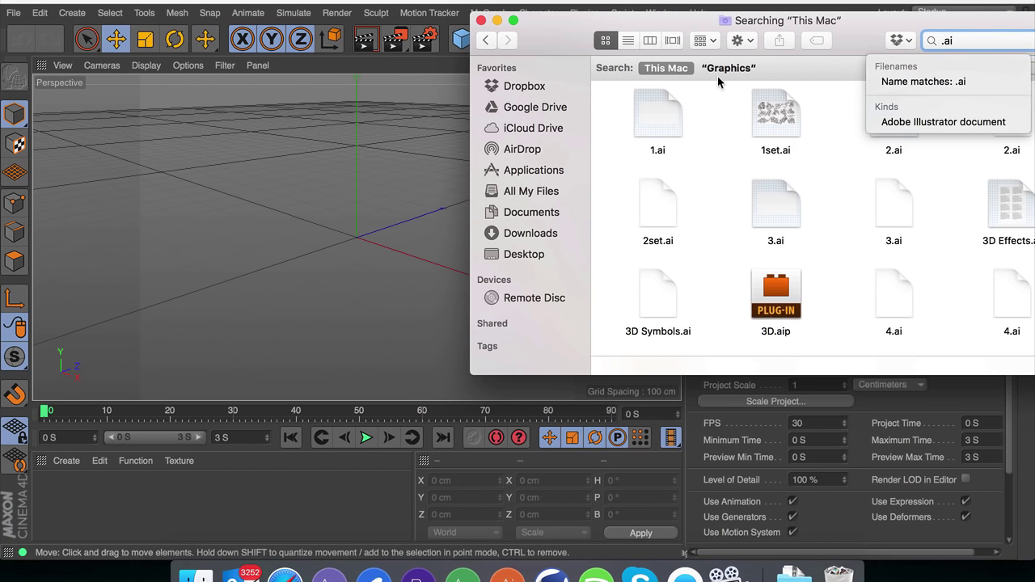
left_click(720, 70)
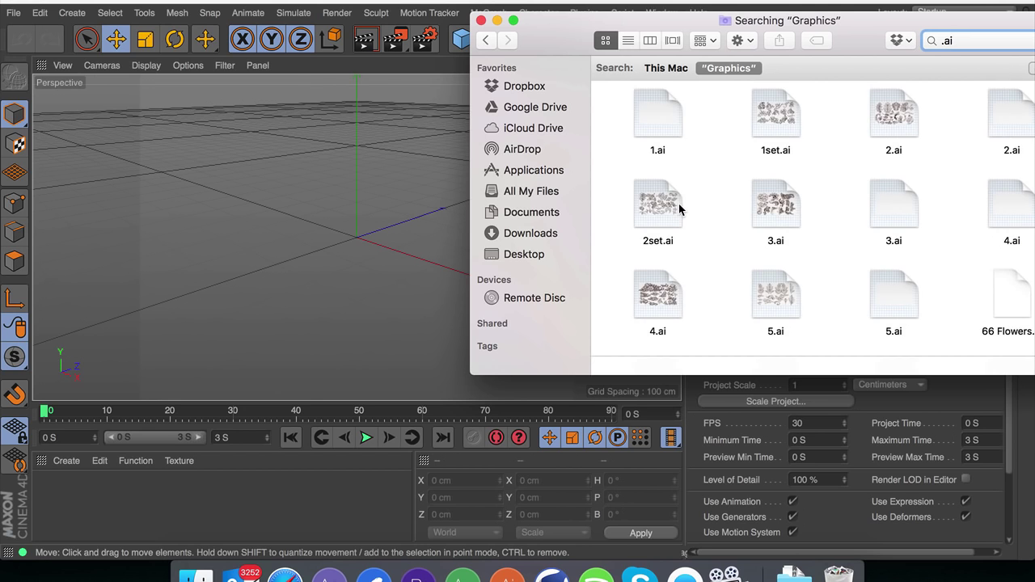
Import FaZe.ai from the search results into the Cinema 4D scene, accepting the default Adobe Illustrator import options
left_click_drag(817, 30, 573, 39)
scroll(638, 208, "down", 10)
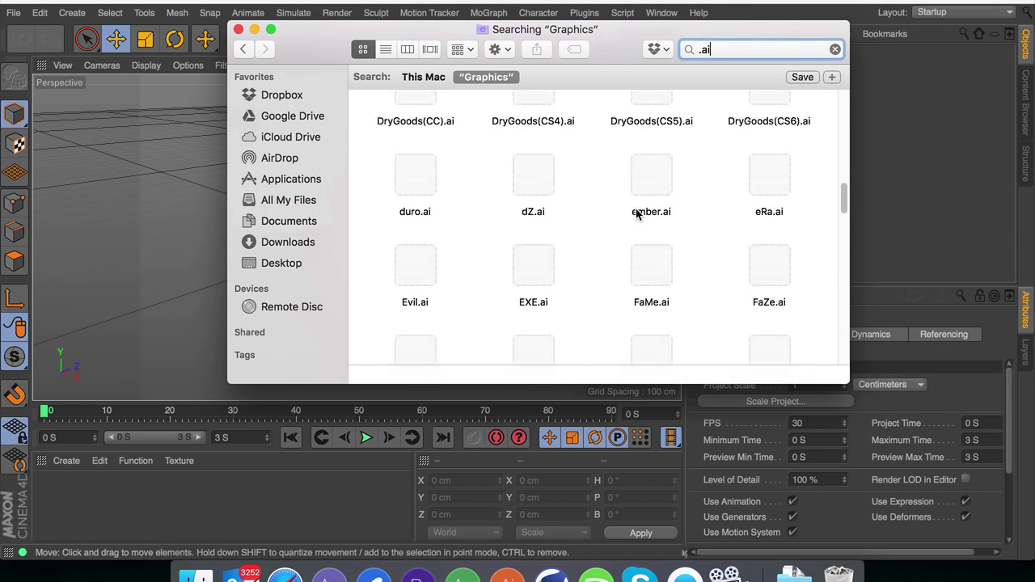
scroll(636, 212, "down", 5)
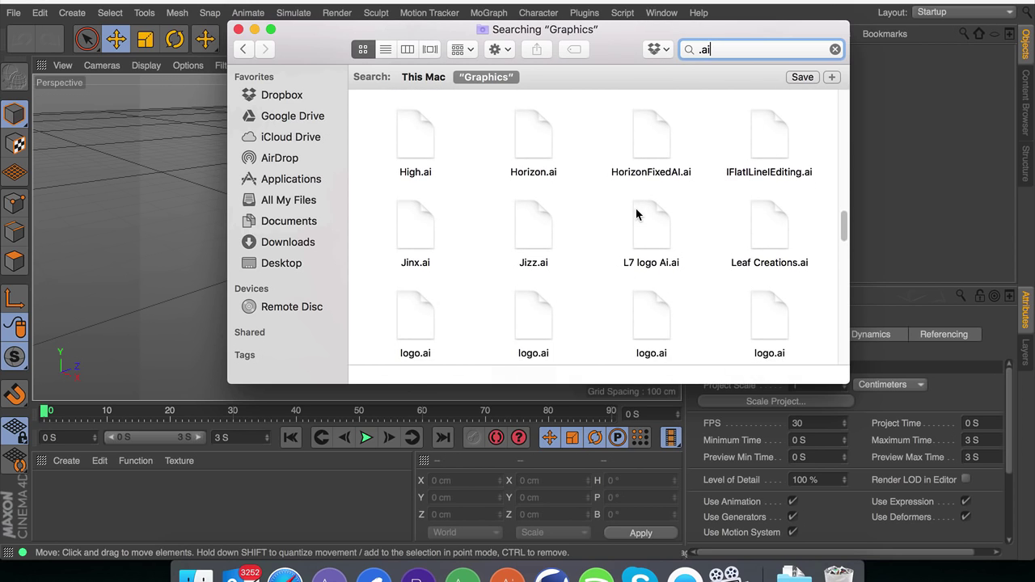
scroll(636, 214, "down", 2)
left_click(651, 190)
key("Up")
key("Up")
key("Up")
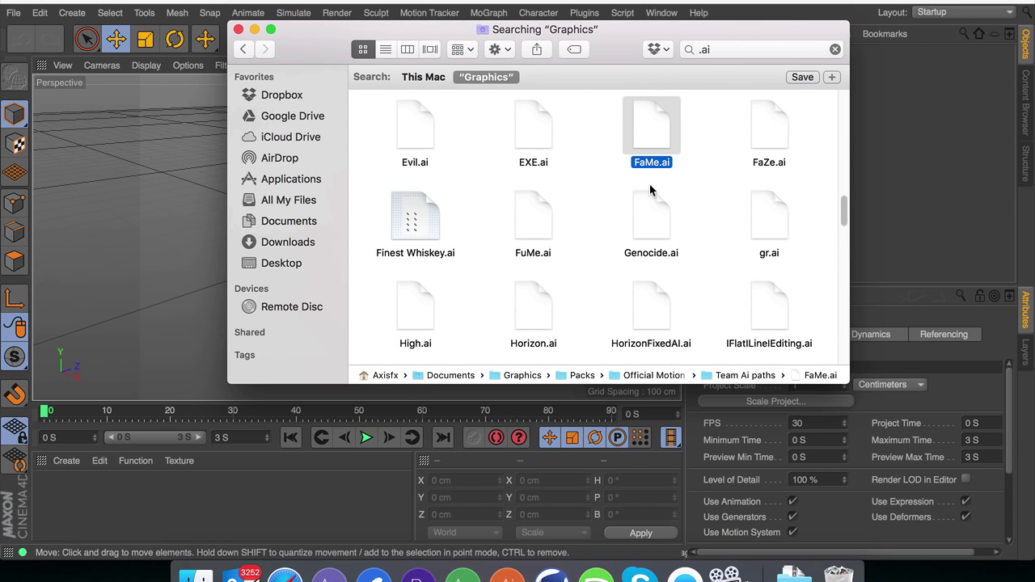
left_click_drag(768, 129, 174, 346)
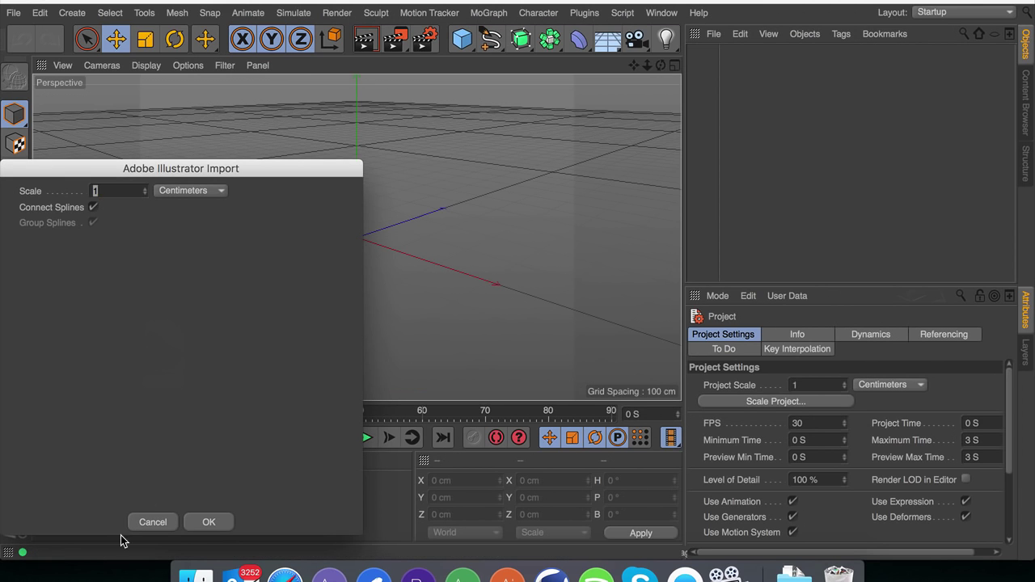
left_click(203, 520)
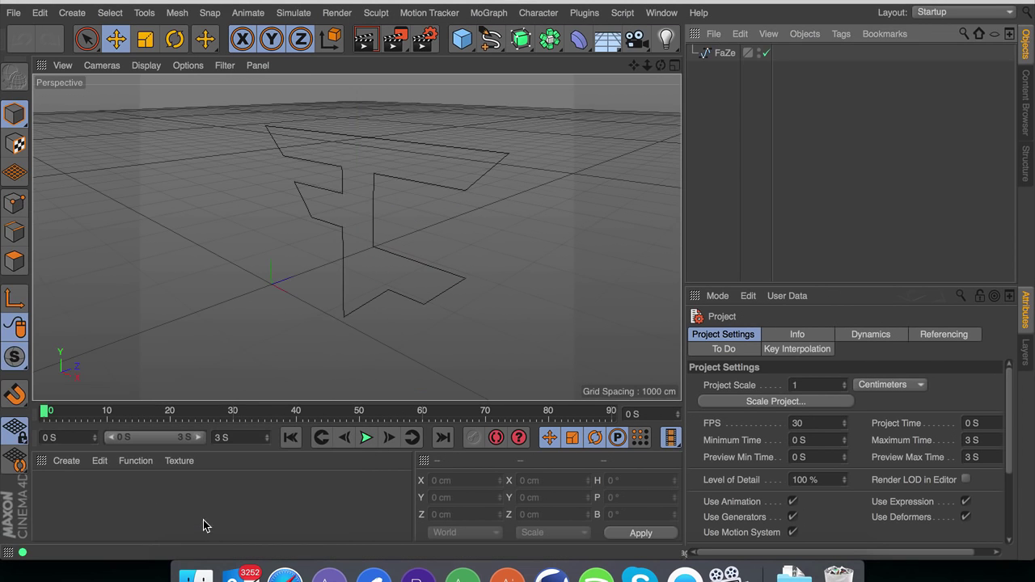
Set the FaZe spline's X and Y position coordinates to 0 cm
left_click(724, 53)
double_click(754, 370)
type("0")
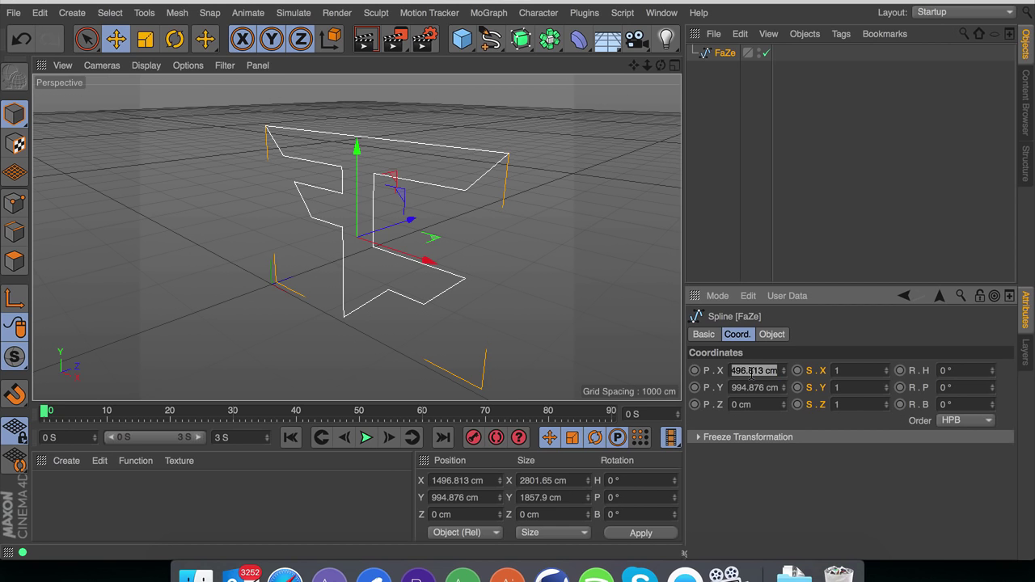
key("Tab")
type("0")
key("Return")
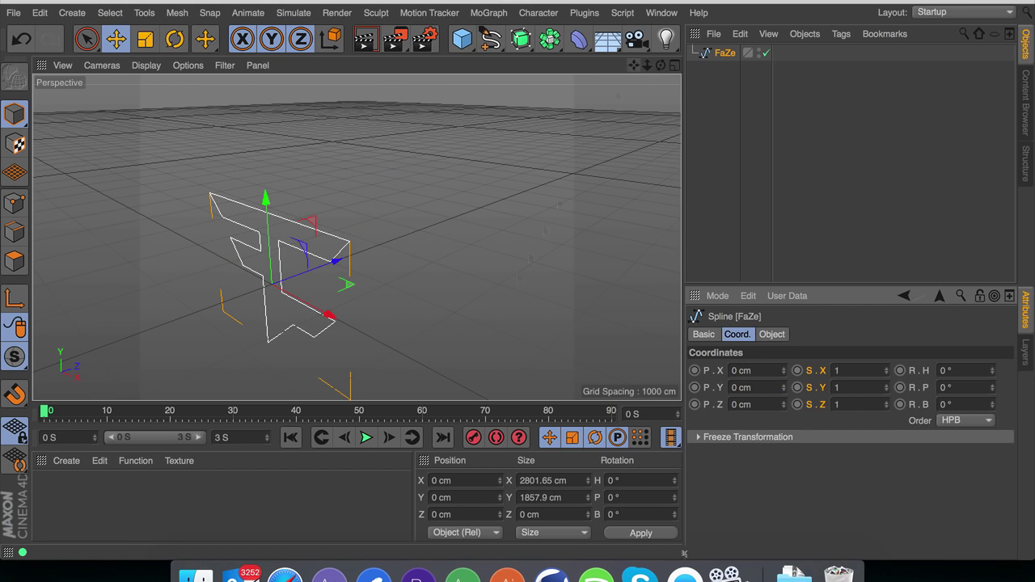
Add an Extrude generator as the parent of the FaZe spline and show its object properties
left_click_drag(634, 66, 718, 6)
left_click_drag(357, 237, 357, 244)
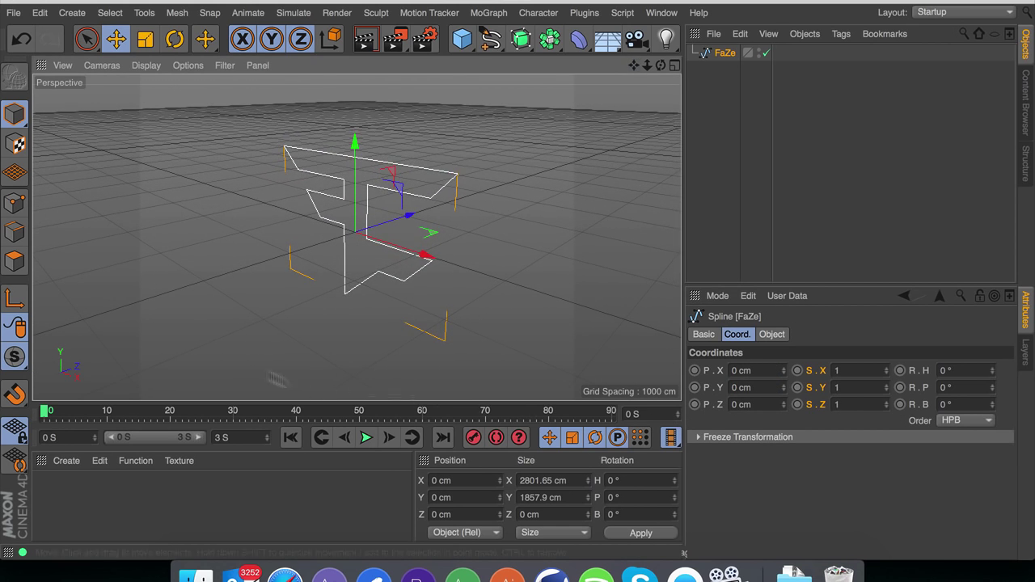
left_click_drag(647, 65, 356, 237)
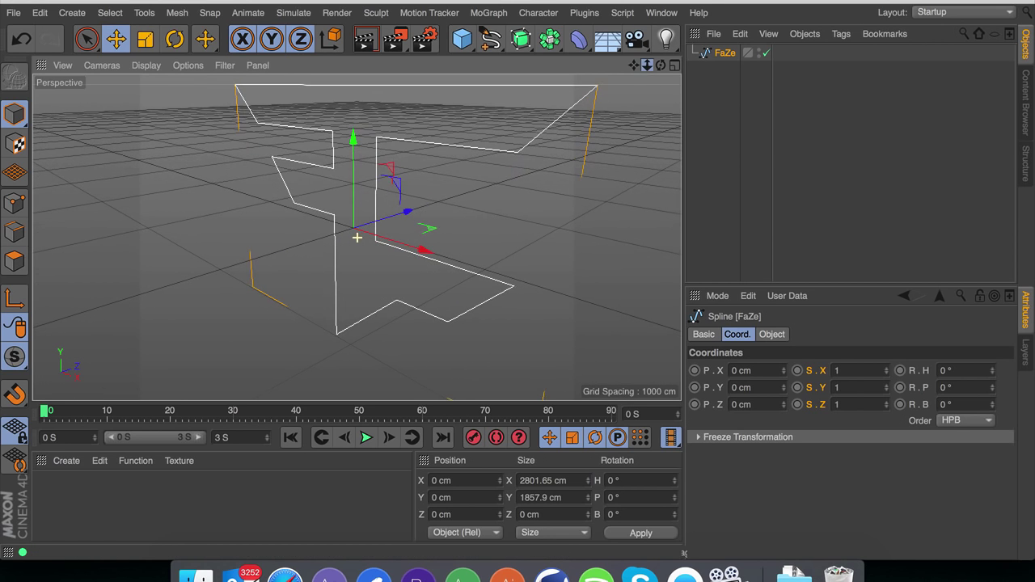
left_click_drag(635, 66, 626, 80)
left_click(521, 38)
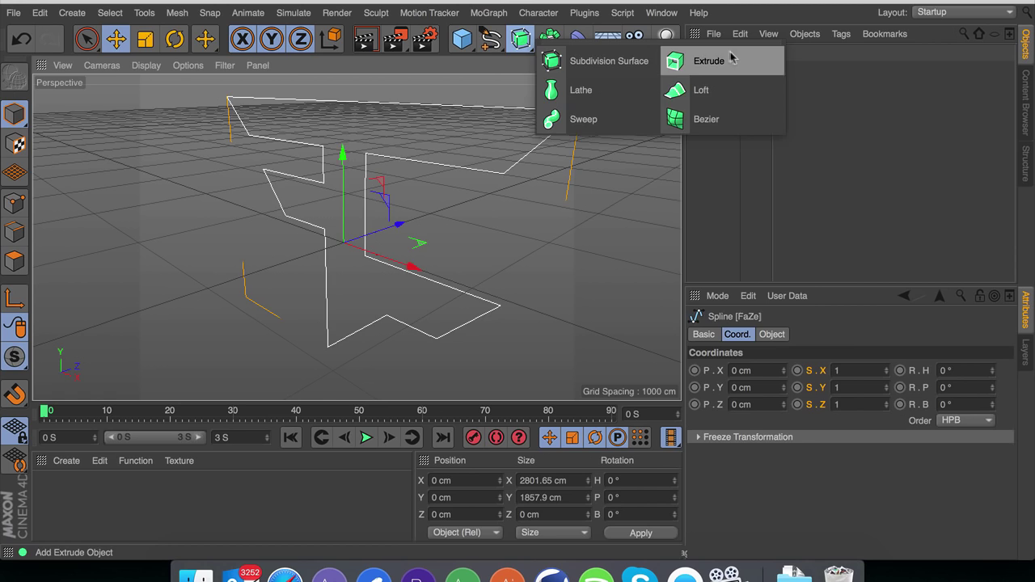
left_click(711, 62, "alt")
left_click(772, 335)
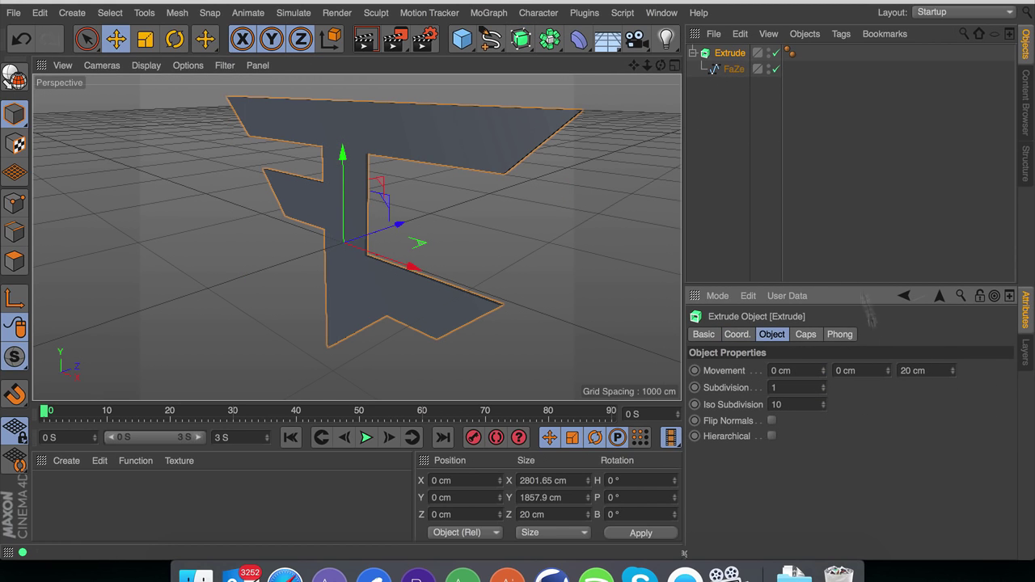
Try Z movement values of 100 cm and 500 cm for the Extrude object
left_click(915, 370)
type("100")
key("Return")
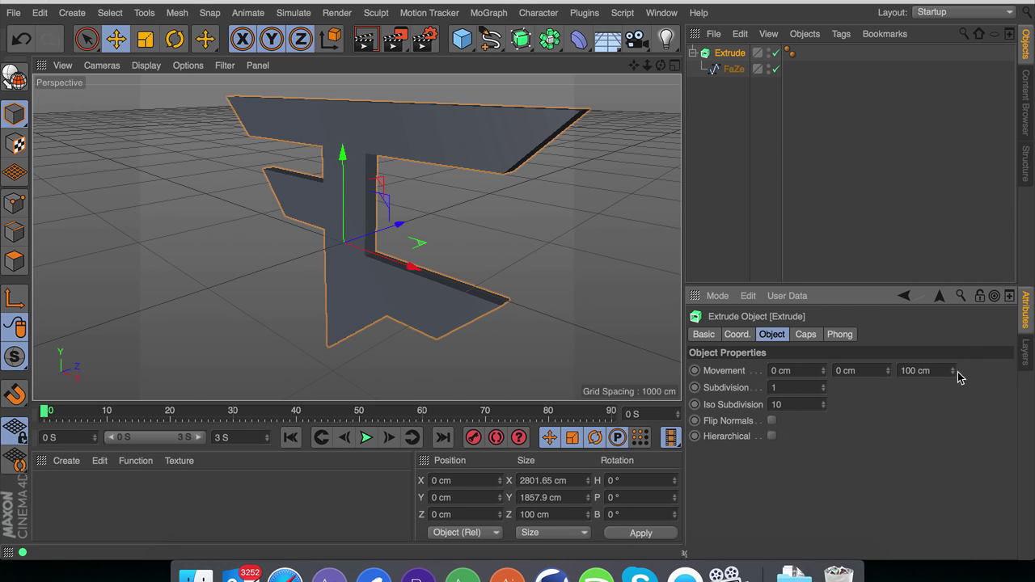
left_click(918, 371)
type("500")
key("Return")
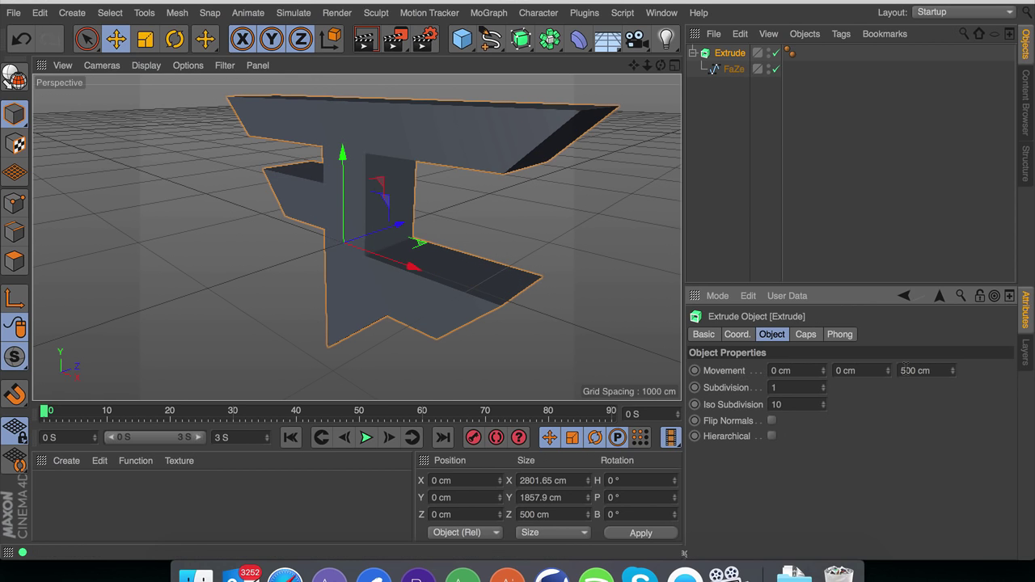
Set the Extrude object's Z movement to 700 cm and deselect the object
left_click(927, 371)
type("700")
key("Return")
left_click_drag(472, 272, 469, 243, "alt")
left_click(724, 158)
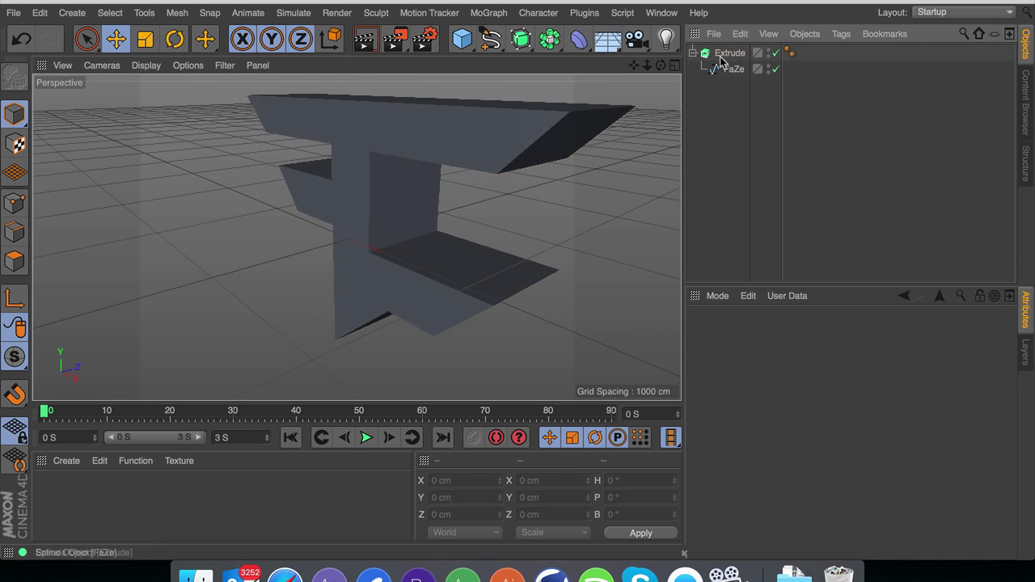
Collapse the Extrude object's hierarchy and make the object editable
left_click(722, 58)
left_click(693, 54)
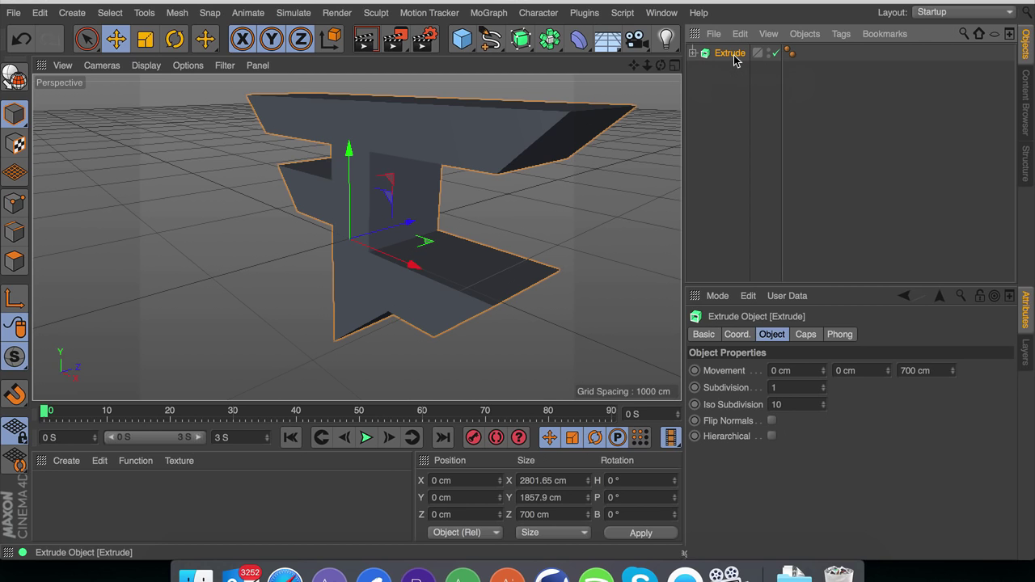
key("c")
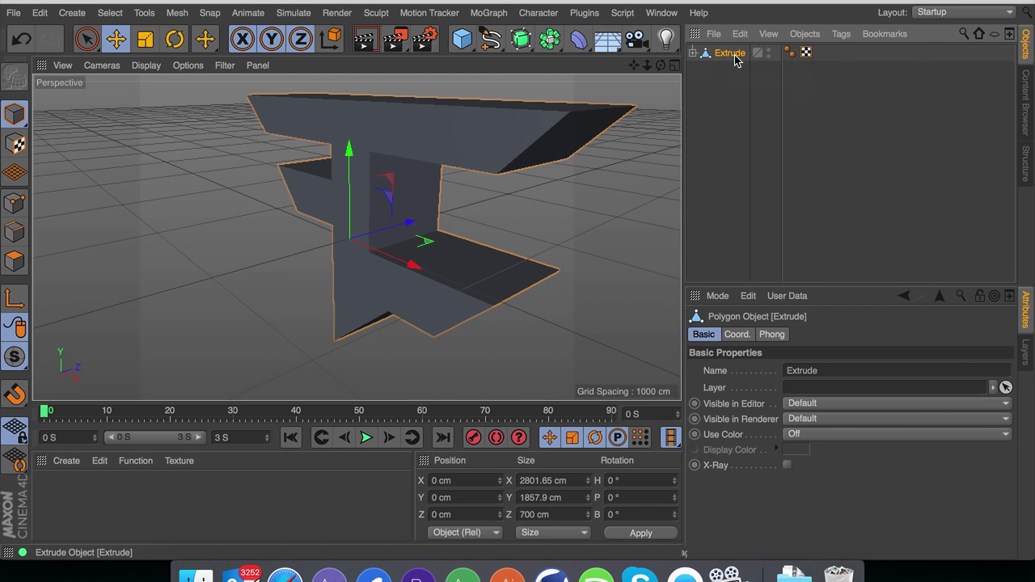
Select the Extrude object's children along with it and merge everything into one mesh using Connect Objects + Delete
right_click(733, 55)
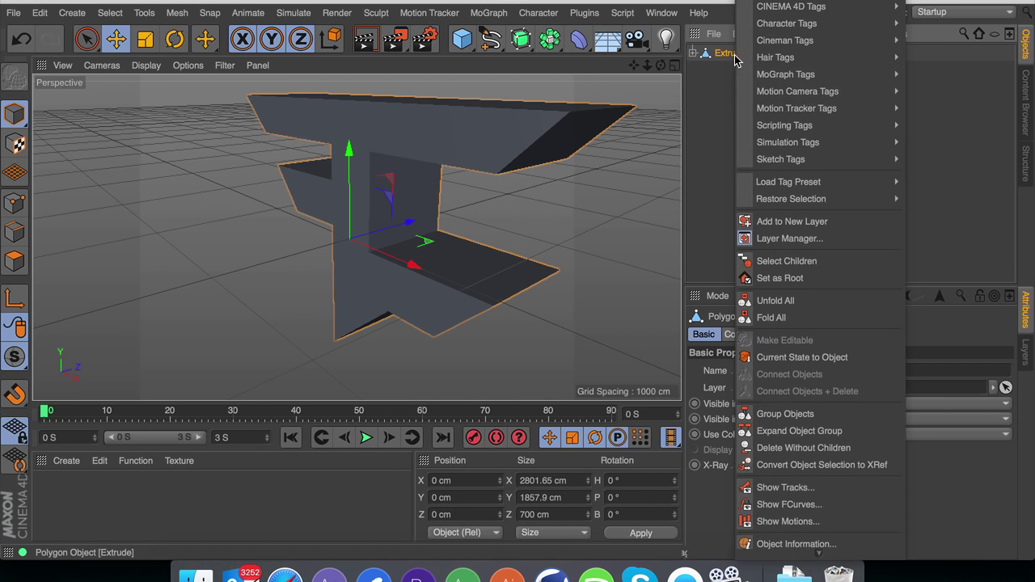
left_click(785, 261)
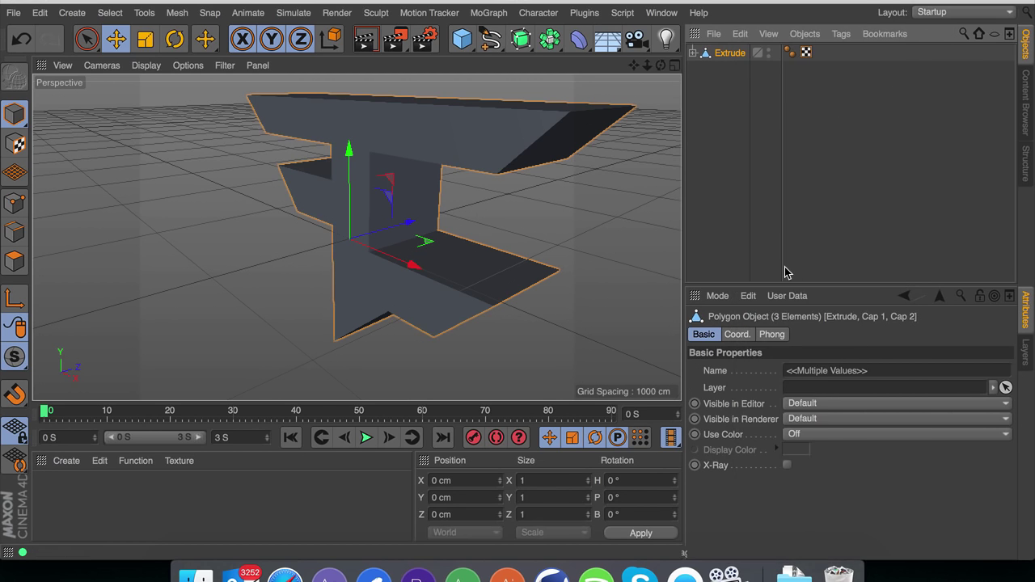
right_click(715, 57)
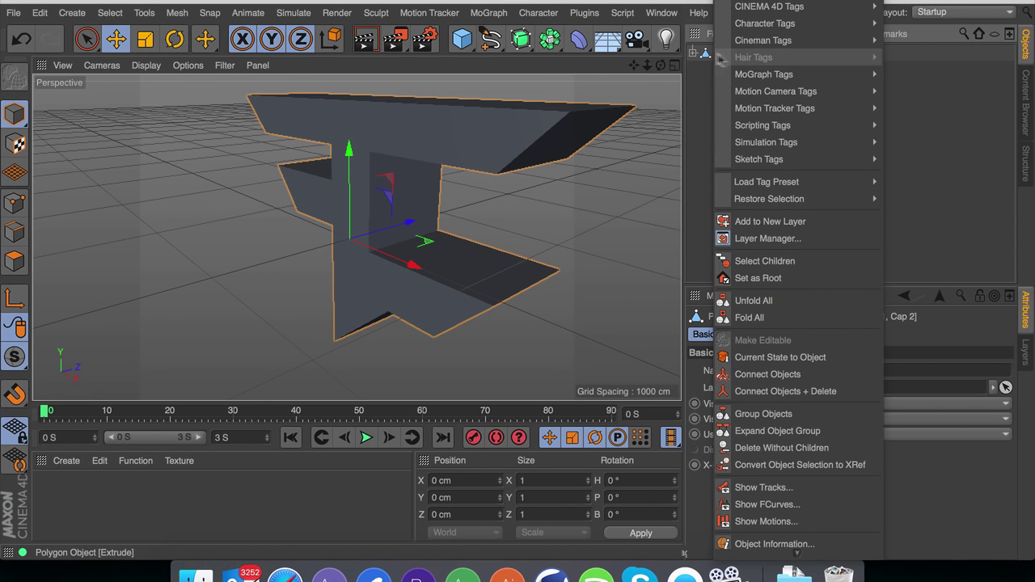
left_click(780, 392)
left_click(784, 107)
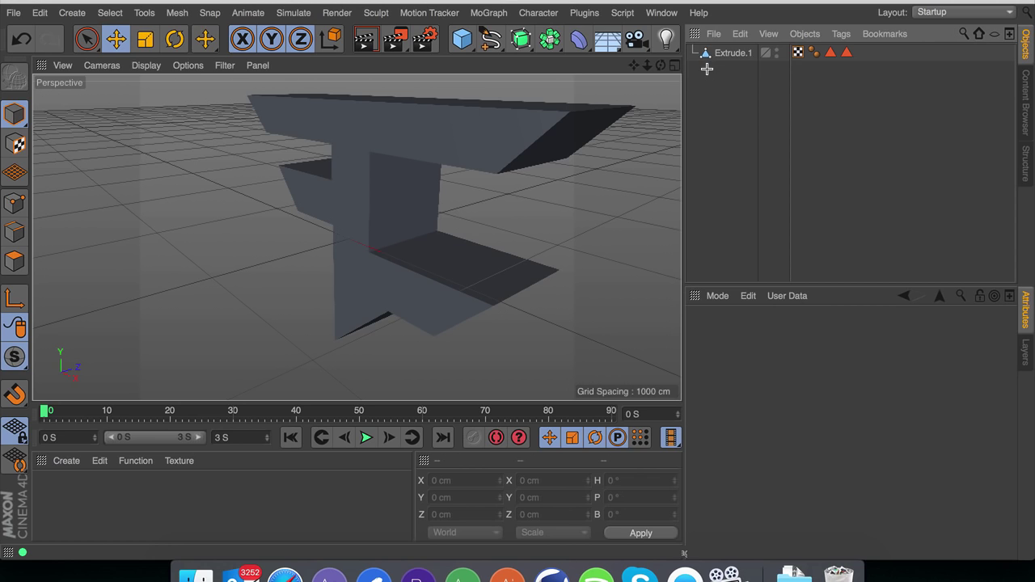
Select the merged logo mesh itself in the object hierarchy, without any of its tags
left_click_drag(707, 69, 795, 52)
left_click(742, 53)
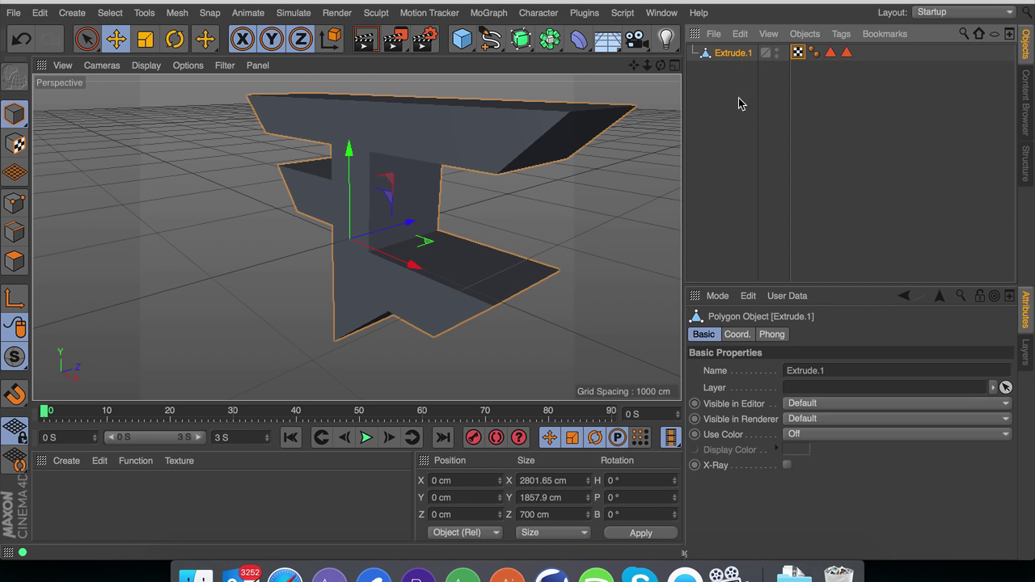
left_click(743, 81)
left_click(732, 53)
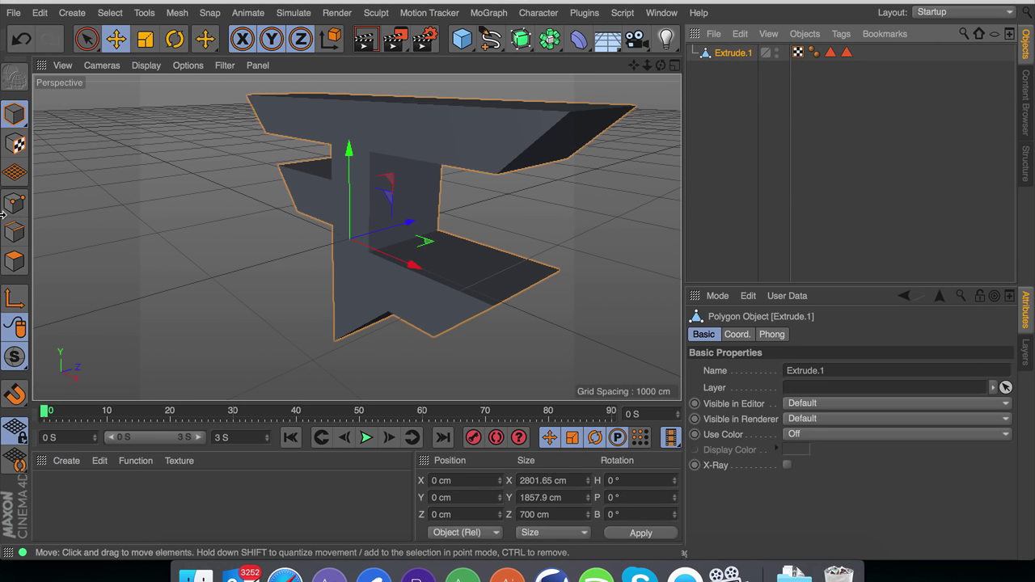
Switch to polygon editing, pick the logo's top face as a trial, and clear the selection
left_click(24, 263)
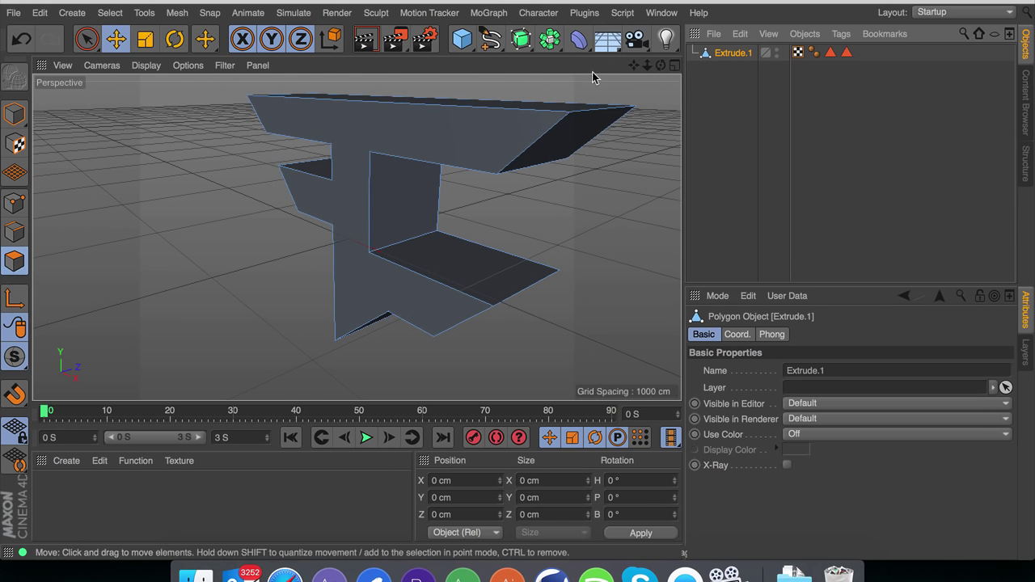
left_click_drag(661, 66, 357, 235)
left_click(473, 241)
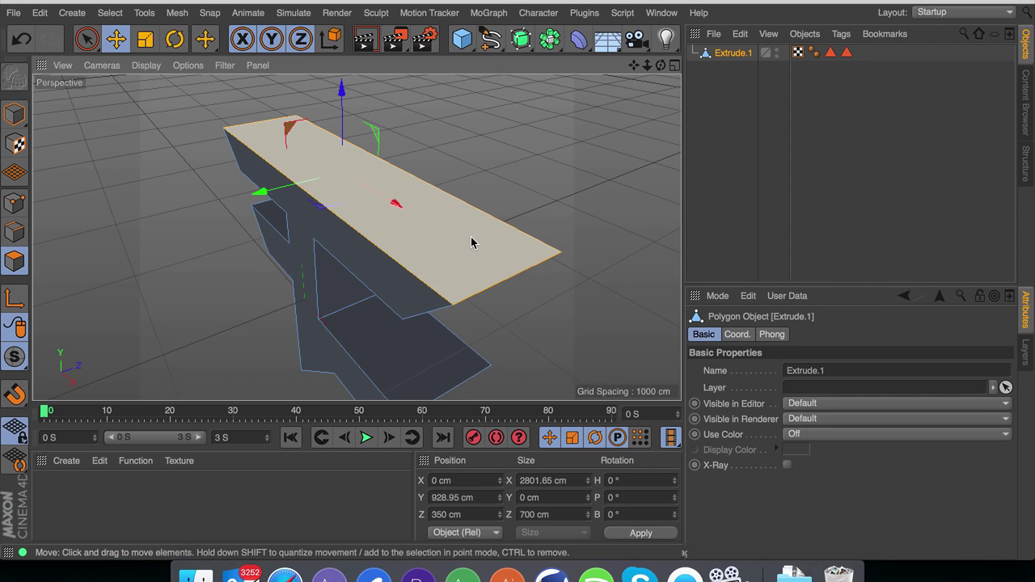
left_click(577, 313)
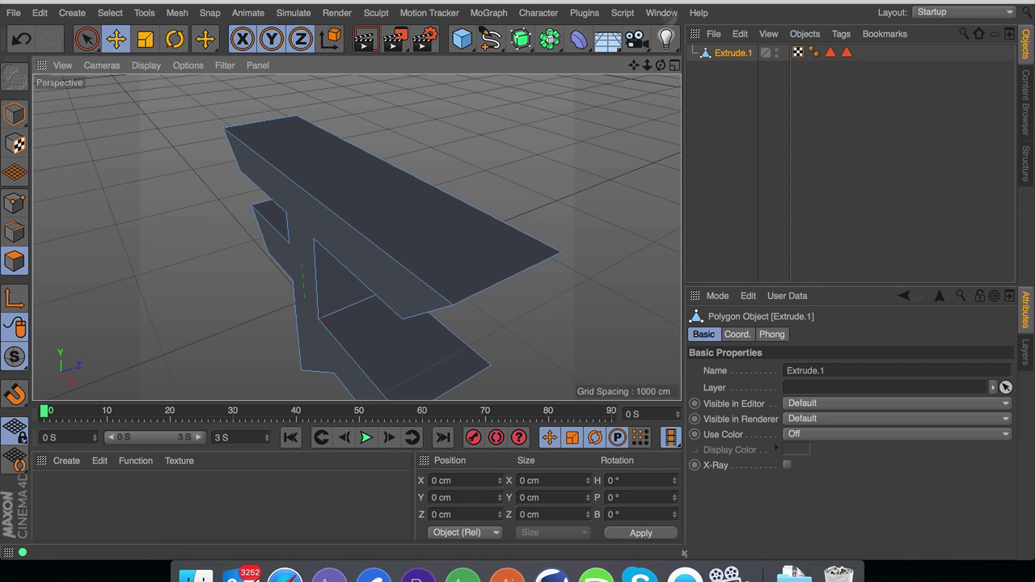
left_click_drag(632, 64, 356, 236)
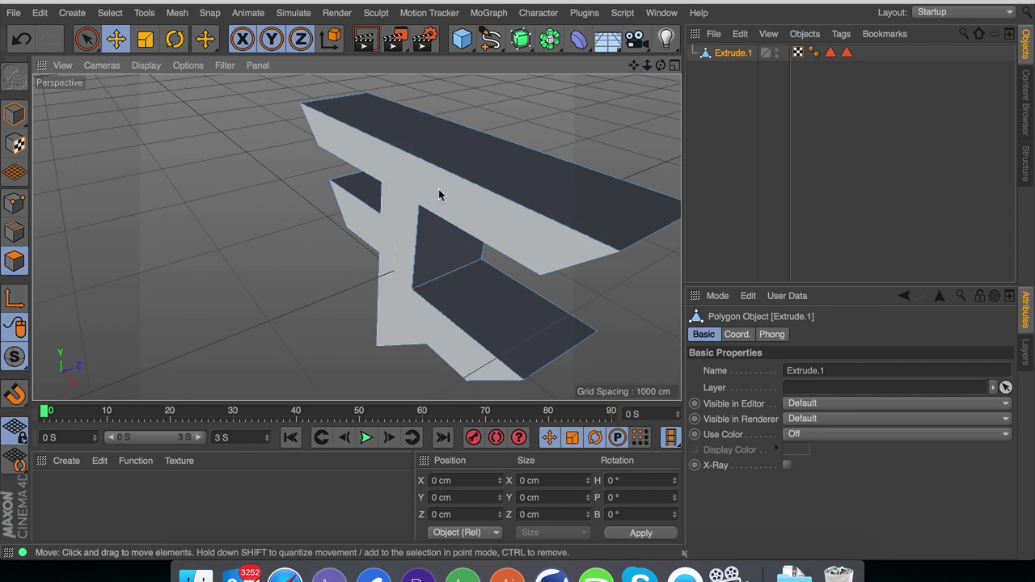
Cut the front face with the Knife along the top bar's lower edge, between the stem's two upper corners
key("m")
key("k")
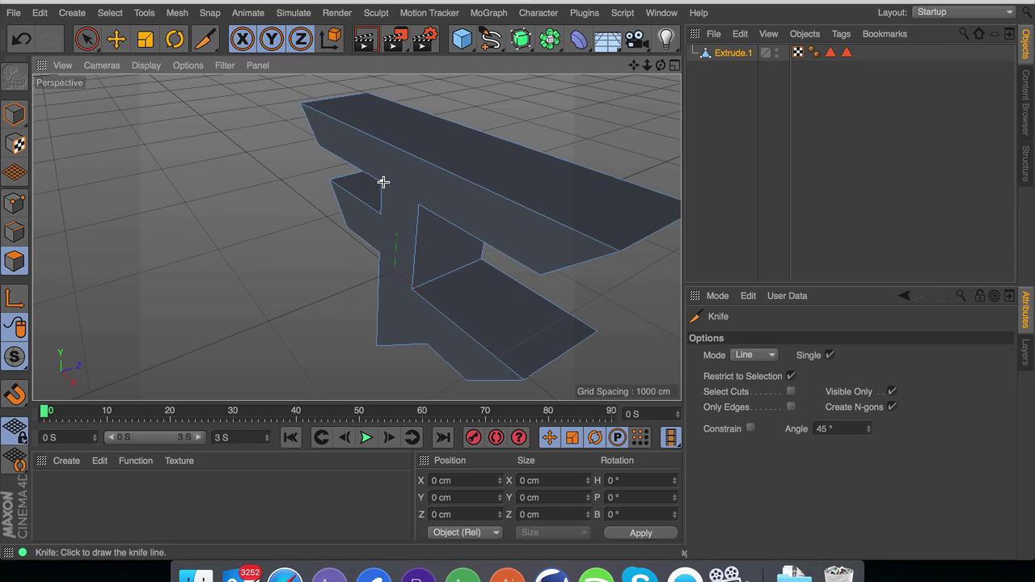
left_click_drag(383, 182, 411, 199)
key("m")
key("k")
right_click(325, 151)
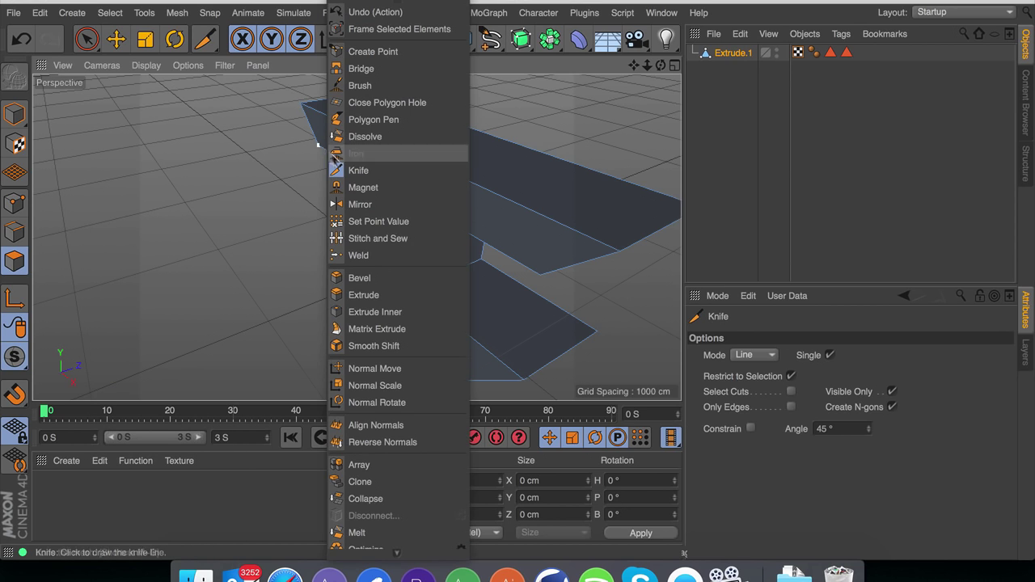
key("Escape")
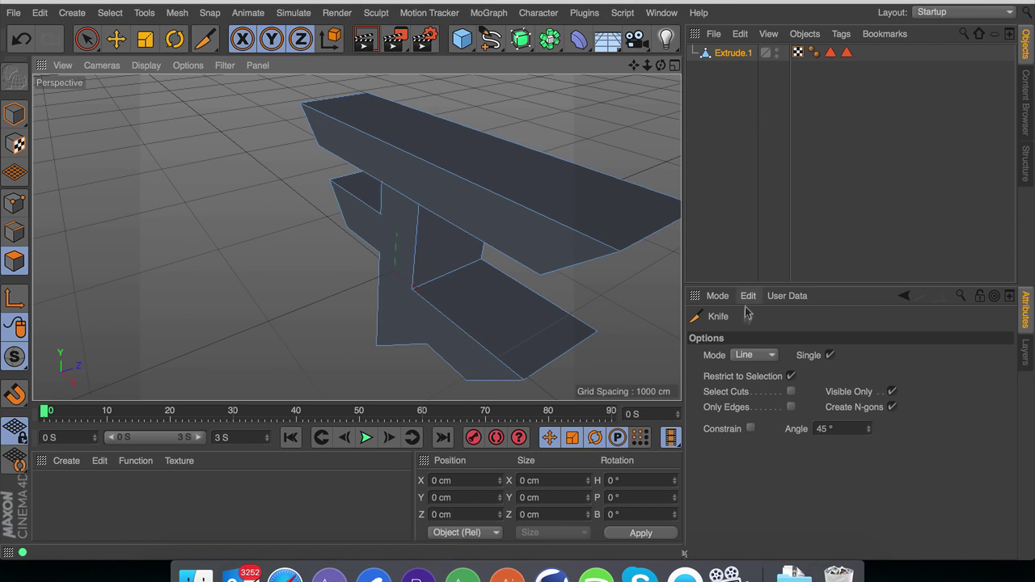
Keep the Knife in Line mode and examine the cut where the stem meets the top bar
left_click(748, 356)
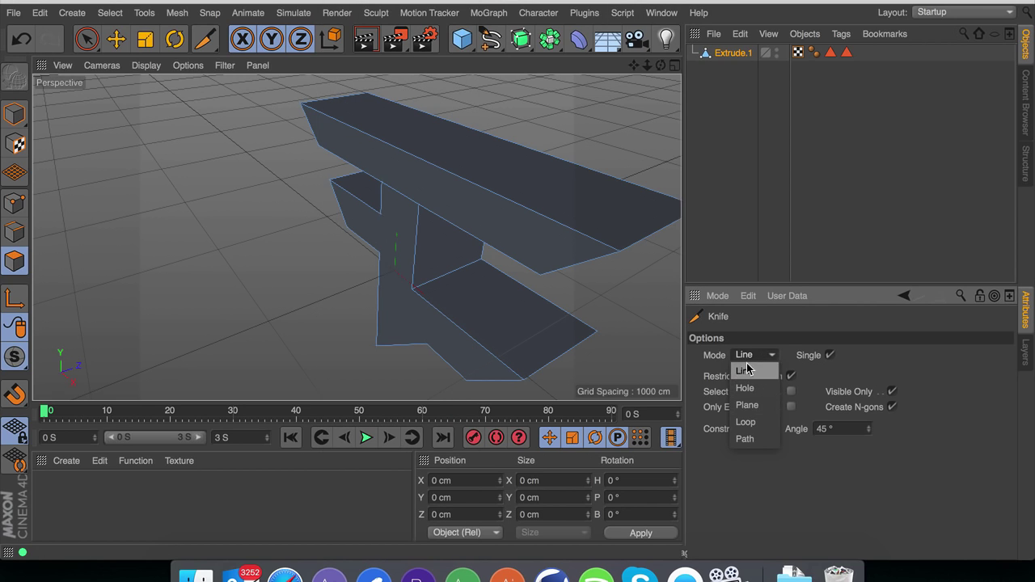
left_click(745, 371)
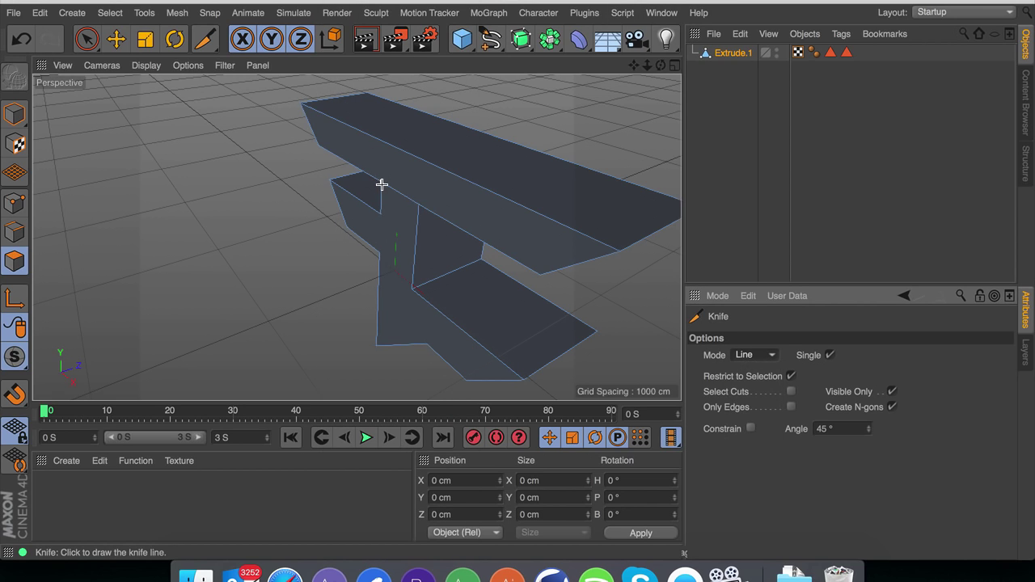
scroll(425, 205, "up", 8)
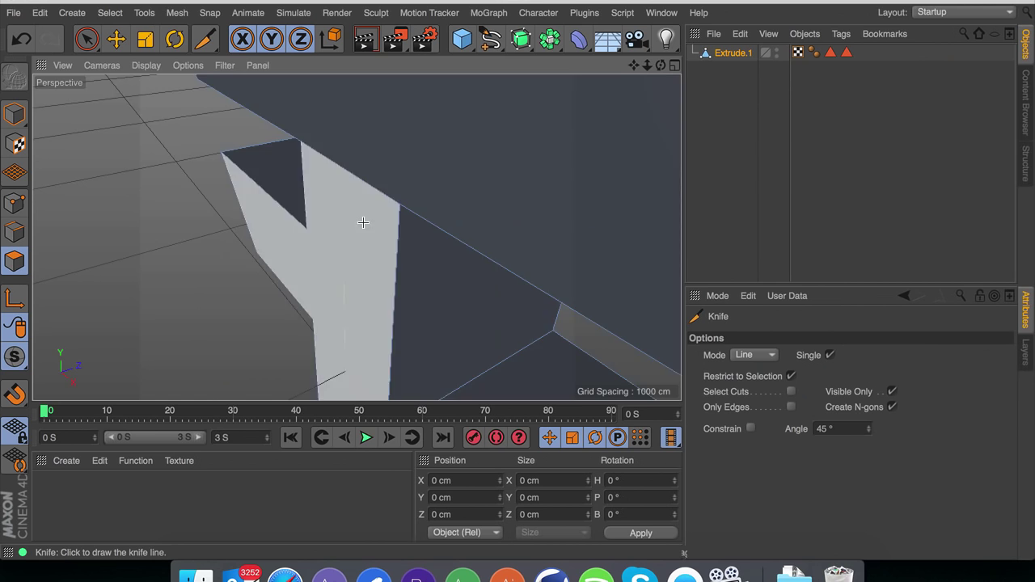
mouse_move(363, 224)
left_mouse_down("alt")
mouse_move(399, 112)
mouse_move(413, 128)
mouse_move(417, 174)
left_mouse_up("alt")
scroll(416, 176, "down", 6)
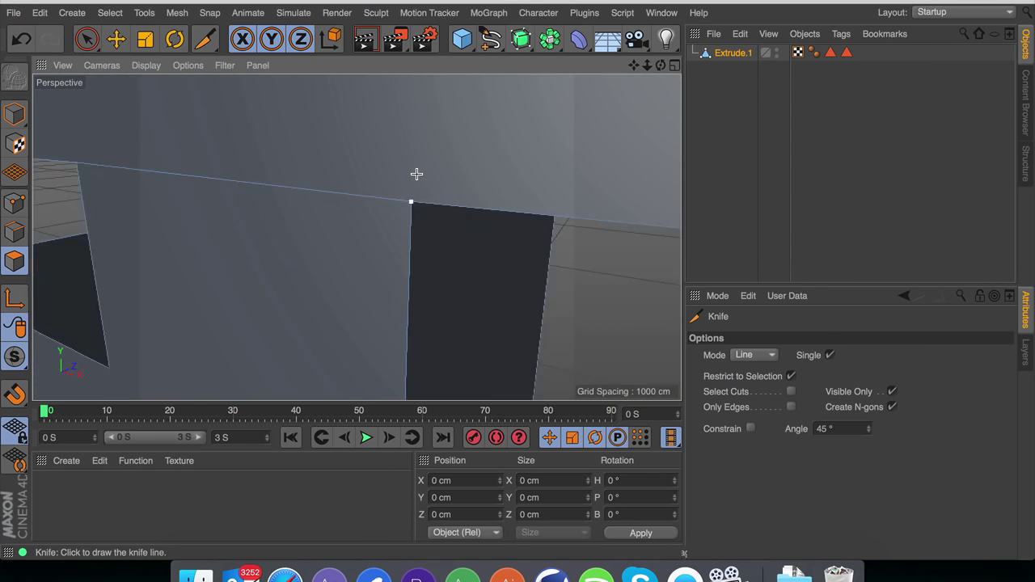
left_click_drag(632, 65, 599, 124)
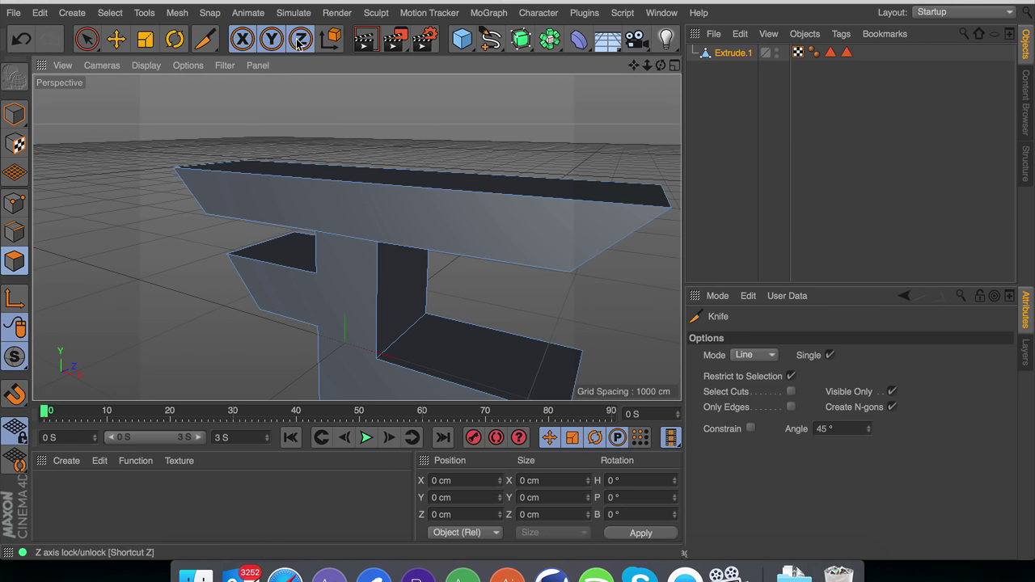
Select the top bar's front face and inset it with Extrude Inner by about 25 cm
key("e")
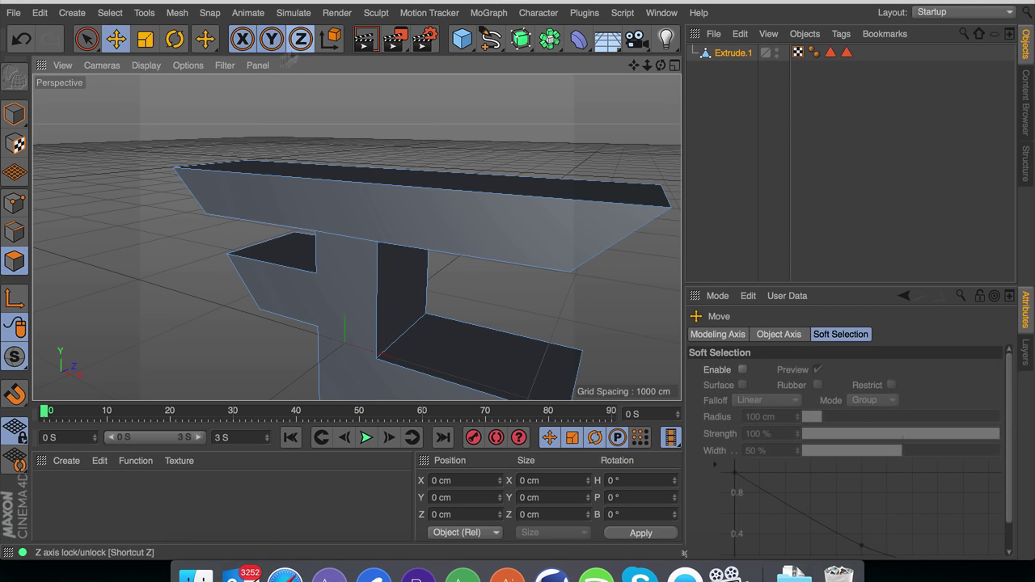
left_click(408, 233)
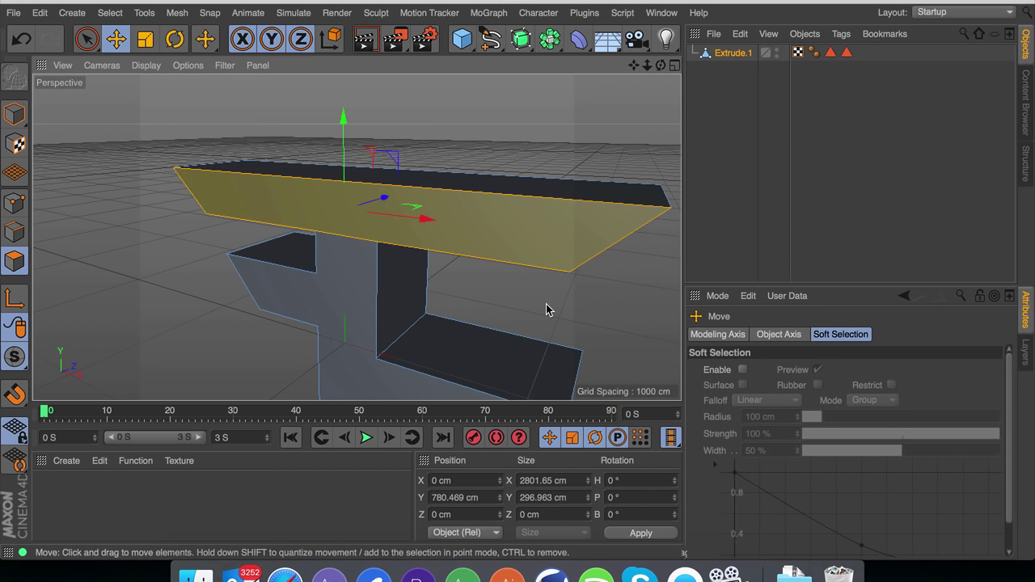
right_click(547, 307)
left_click(567, 310)
left_click_drag(568, 310, 568, 312)
Extrude the top bar's inset face inward by about 20 cm, and inset it by about 11.7 cm
right_click(554, 311)
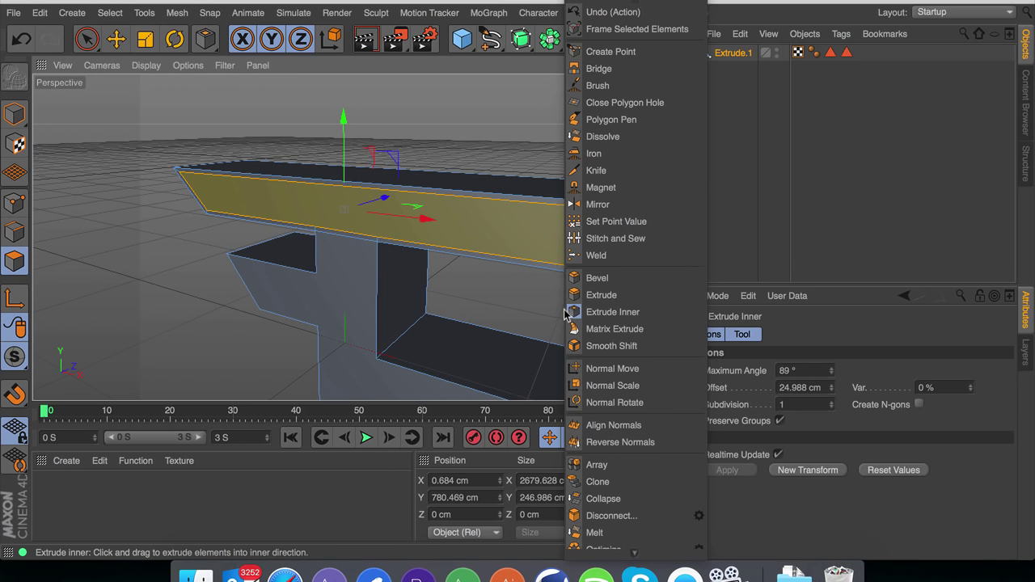
left_click(570, 296)
left_click_drag(433, 285, 433, 285)
right_click(432, 285)
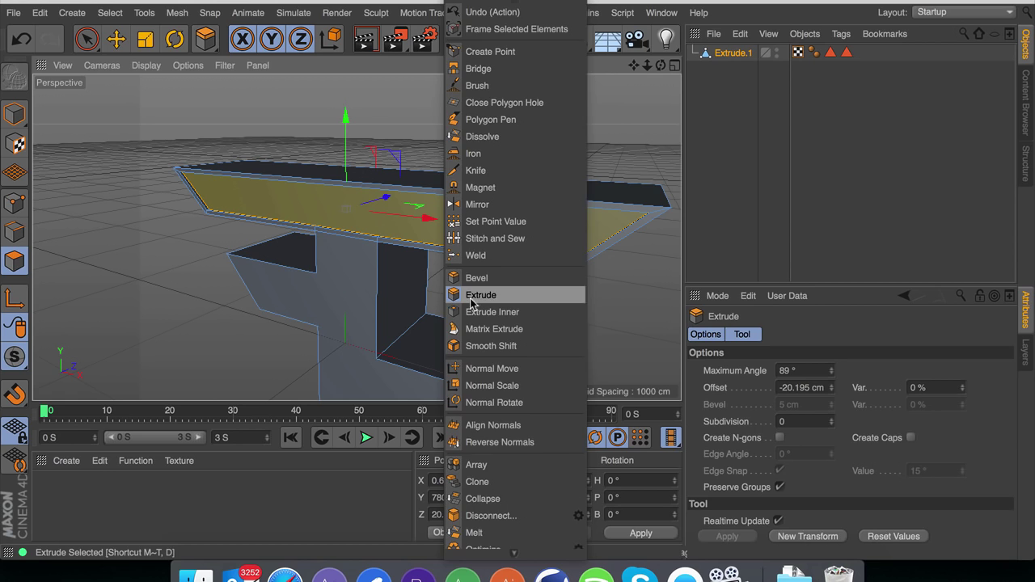
left_click(457, 308)
left_click_drag(507, 309, 526, 308)
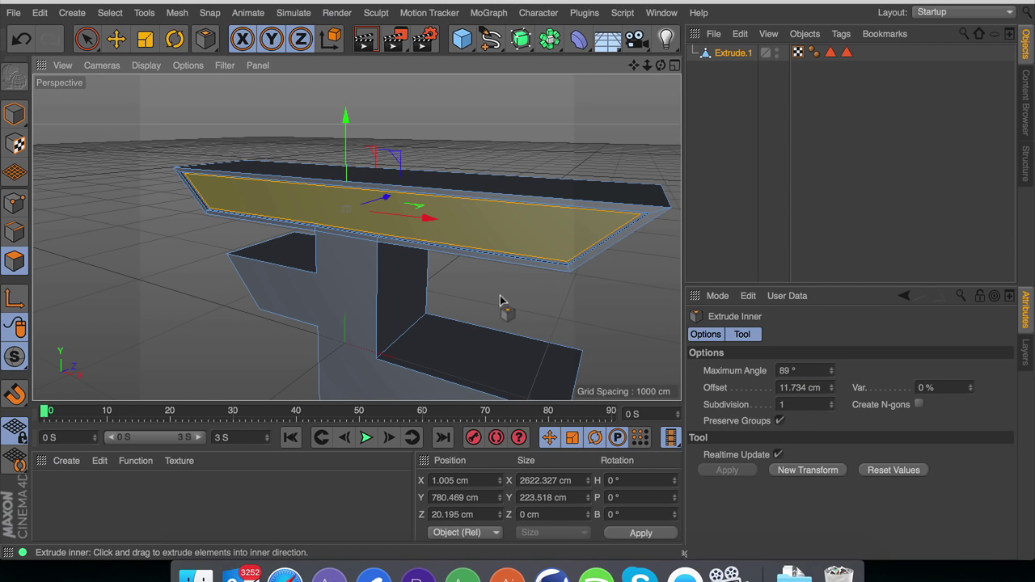
Extrude the selected front face another 14.7 cm or so inward, and inset it by about 5 cm
scroll(602, 197, "up", 5)
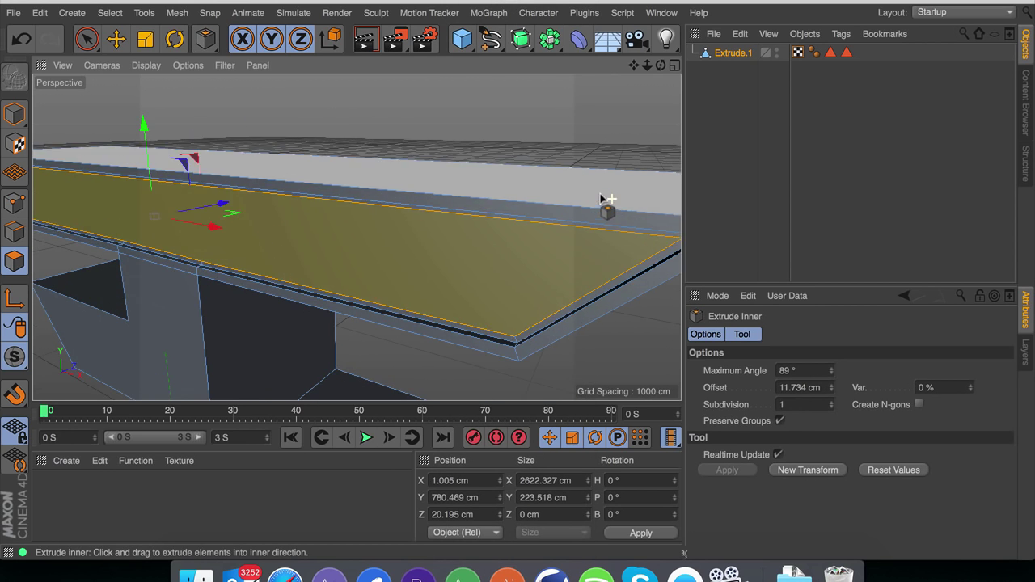
right_click(423, 367)
left_click(460, 294)
left_click_drag(460, 294, 436, 294)
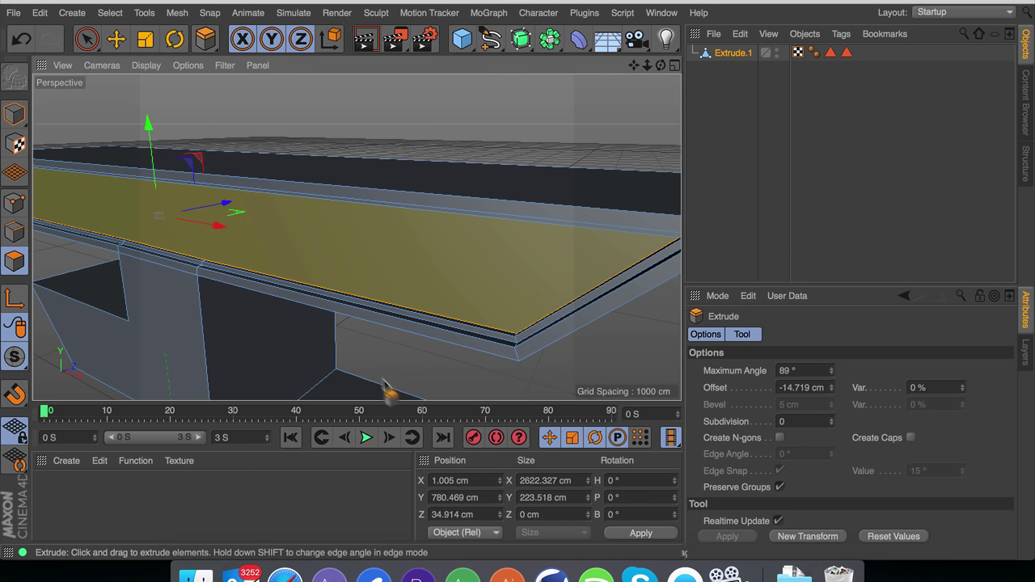
right_click(337, 362)
left_click(368, 315)
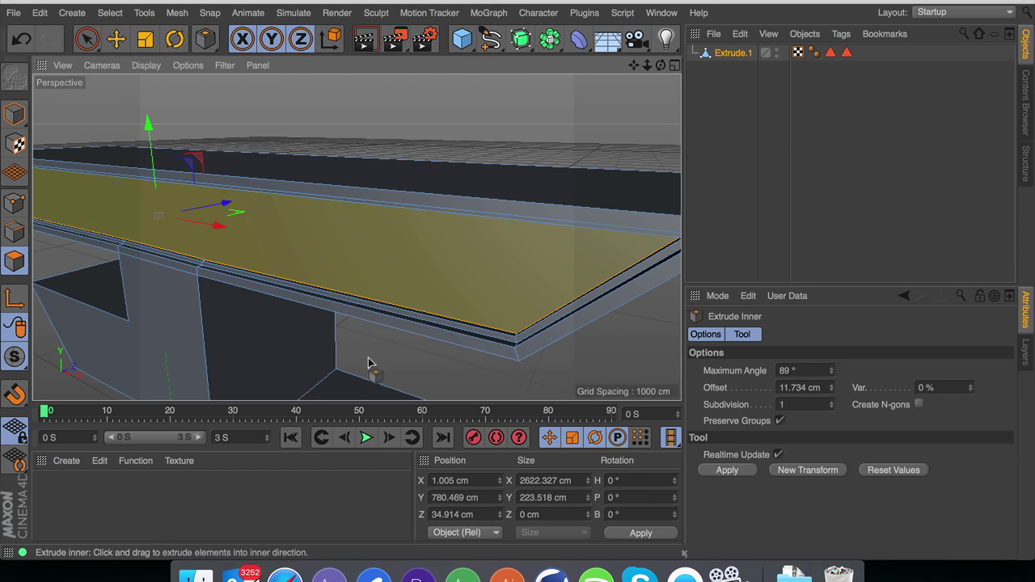
mouse_move(370, 363)
left_mouse_down()
mouse_move(388, 363)
mouse_move(376, 363)
left_mouse_up()
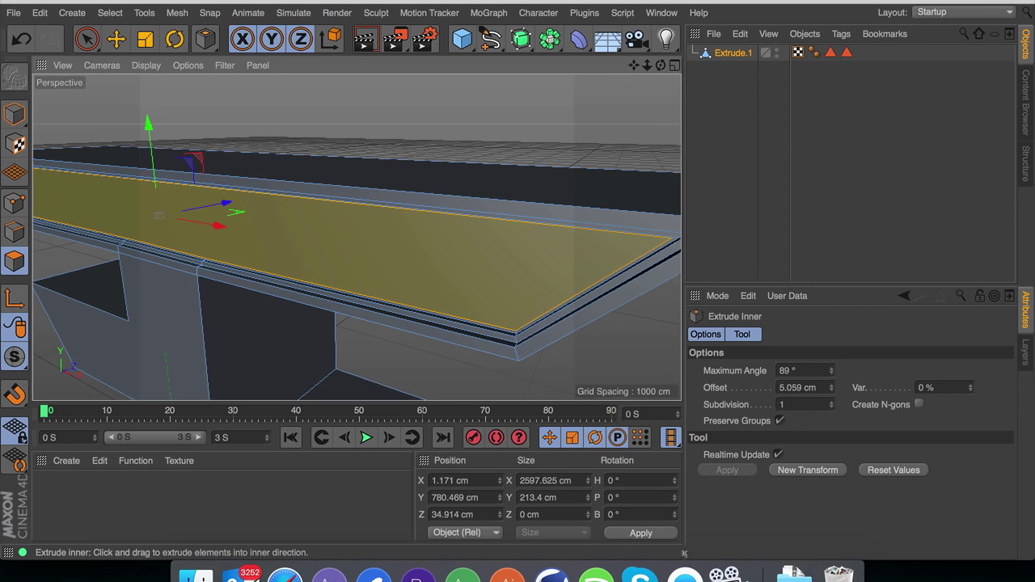
Extrude the selected face outward by about 12 cm to form a raised rim, and inset it by about 9.4 cm
right_click(370, 364)
left_click(397, 291)
mouse_move(385, 351)
left_mouse_down()
mouse_move(372, 352)
mouse_move(406, 351)
left_mouse_up()
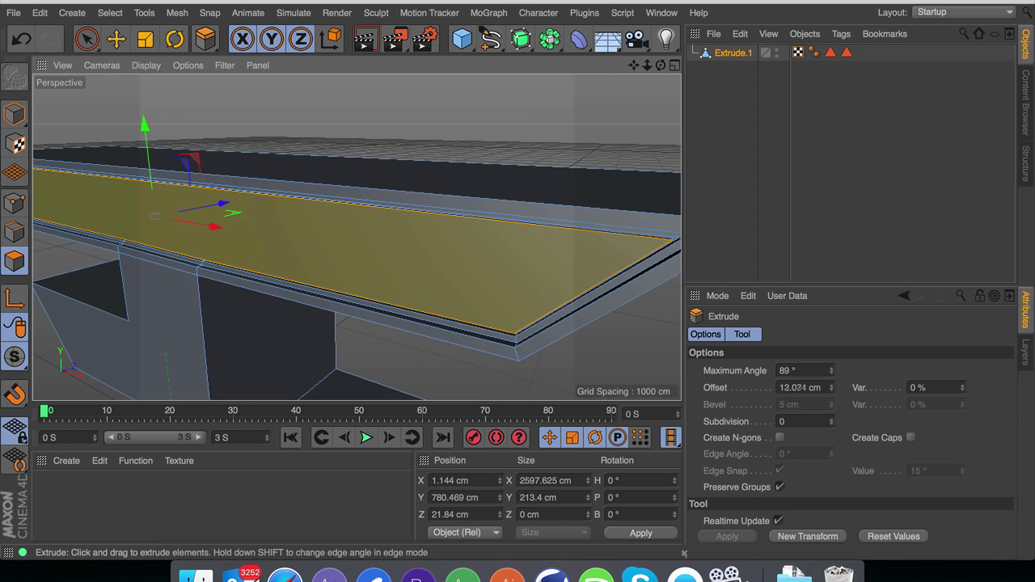
right_click(377, 365)
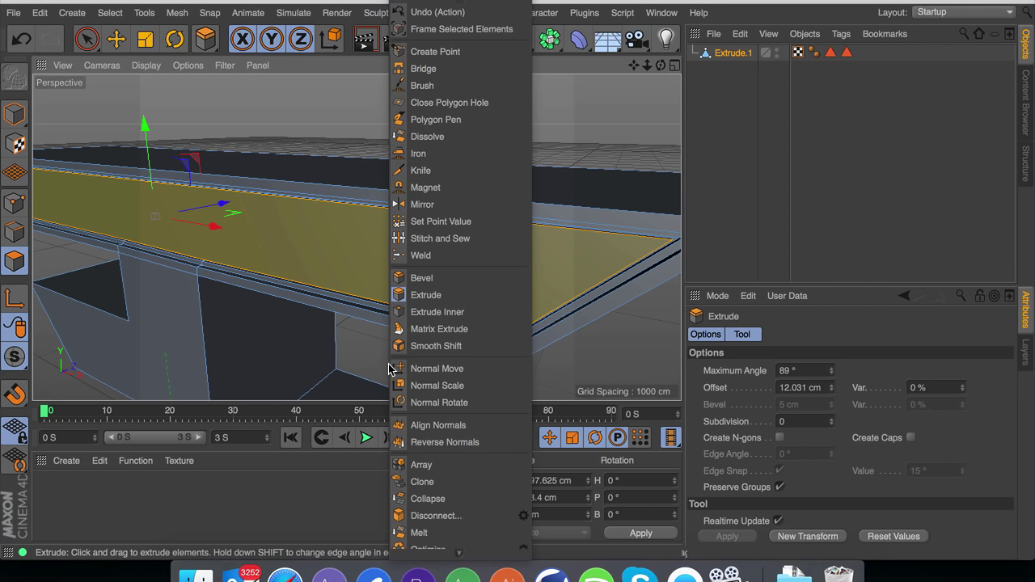
left_click(427, 310)
left_click_drag(402, 363, 402, 360)
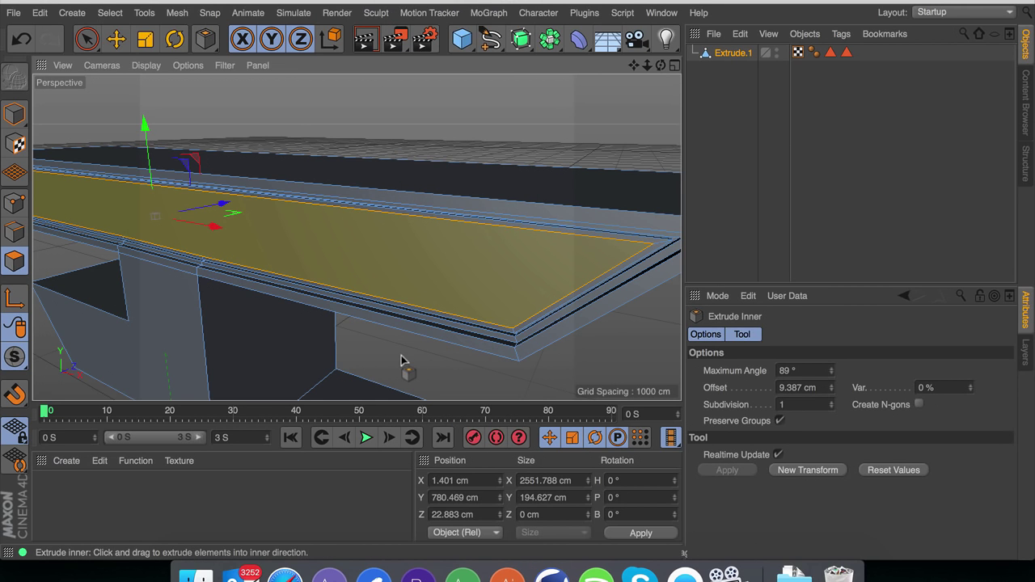
Extrude the innermost face about 137 cm inward to form a deep recess in the top bar, and deselect it
right_click(402, 360)
left_click(437, 294)
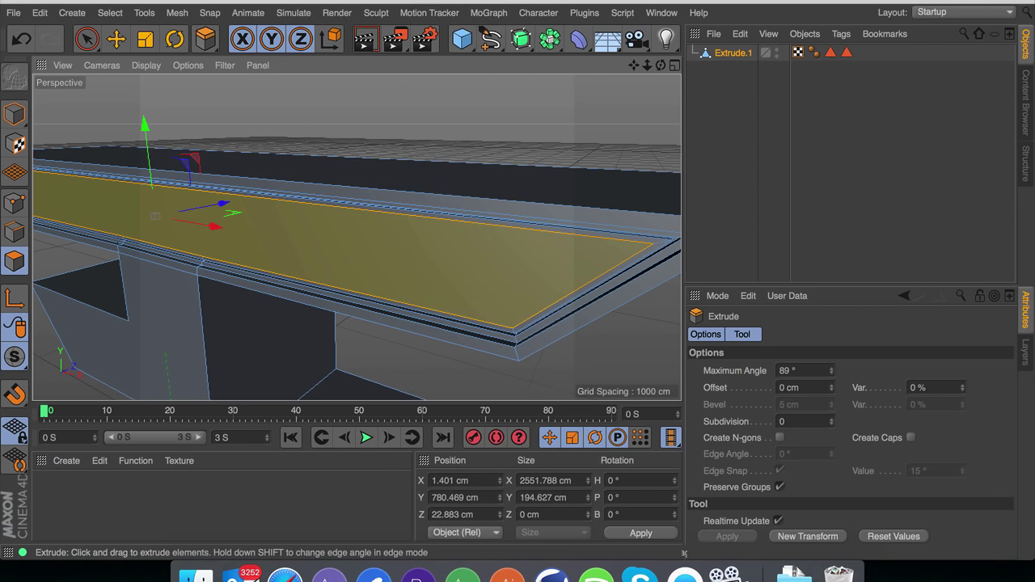
left_click_drag(436, 294, 326, 294)
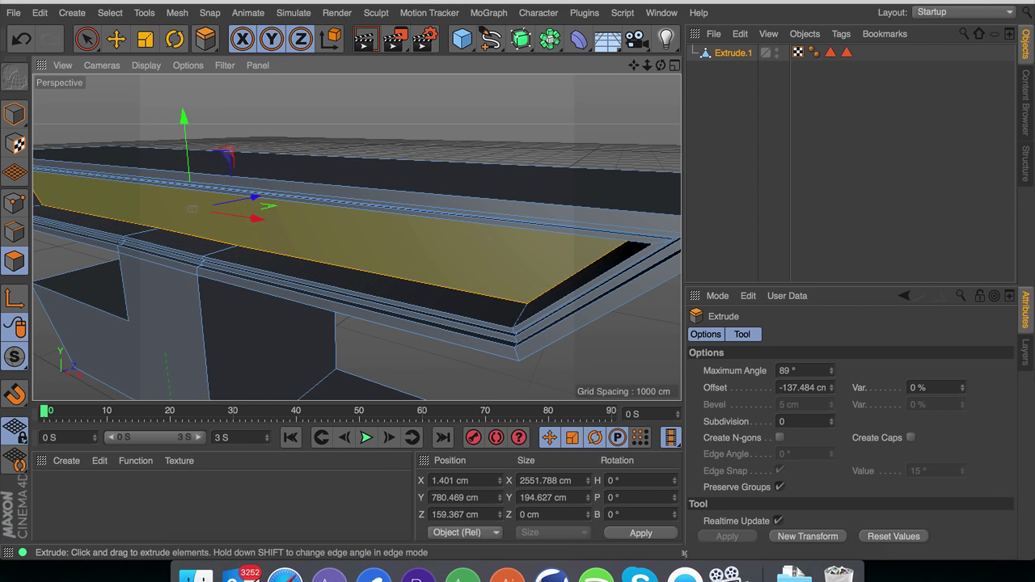
left_click_drag(387, 374, 407, 374)
key("e")
left_click(411, 373)
Add a Cylinder primitive with a radius of 5 cm and its orientation set to +X
scroll(405, 241, "up", 3)
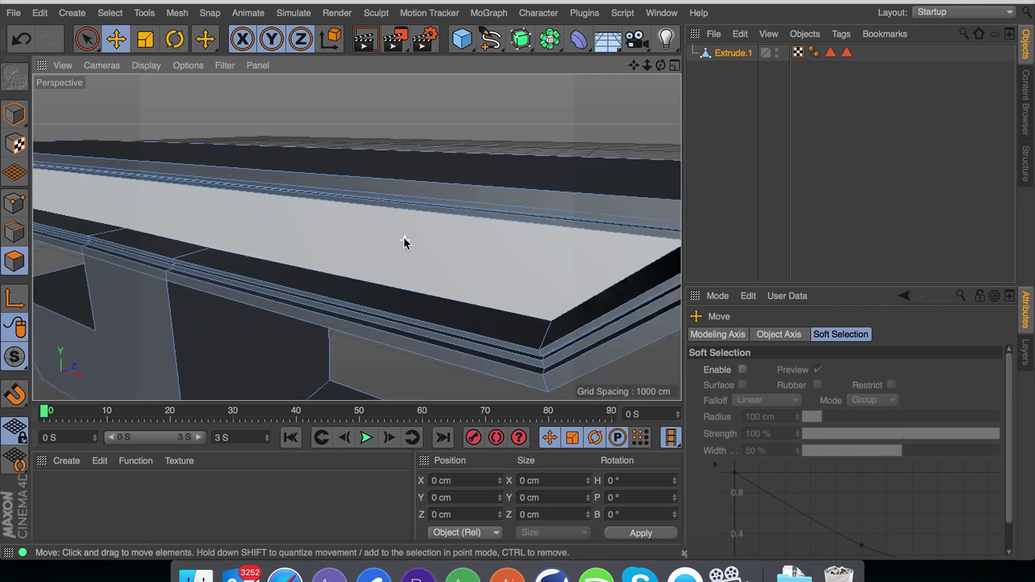
scroll(406, 243, "down", 8)
scroll(404, 240, "down", 2)
left_click_drag(466, 244, 480, 224, "alt")
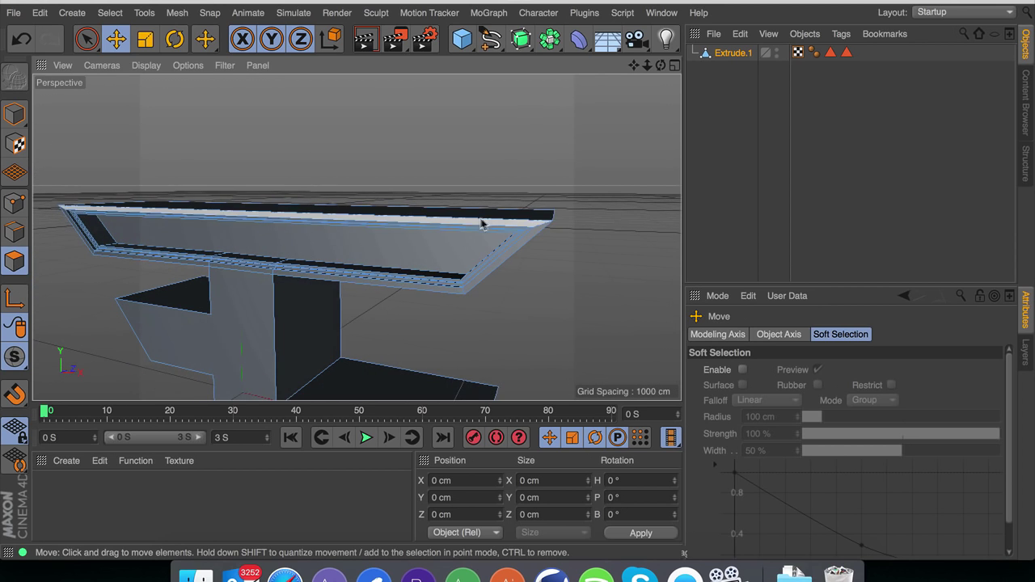
left_click(469, 49)
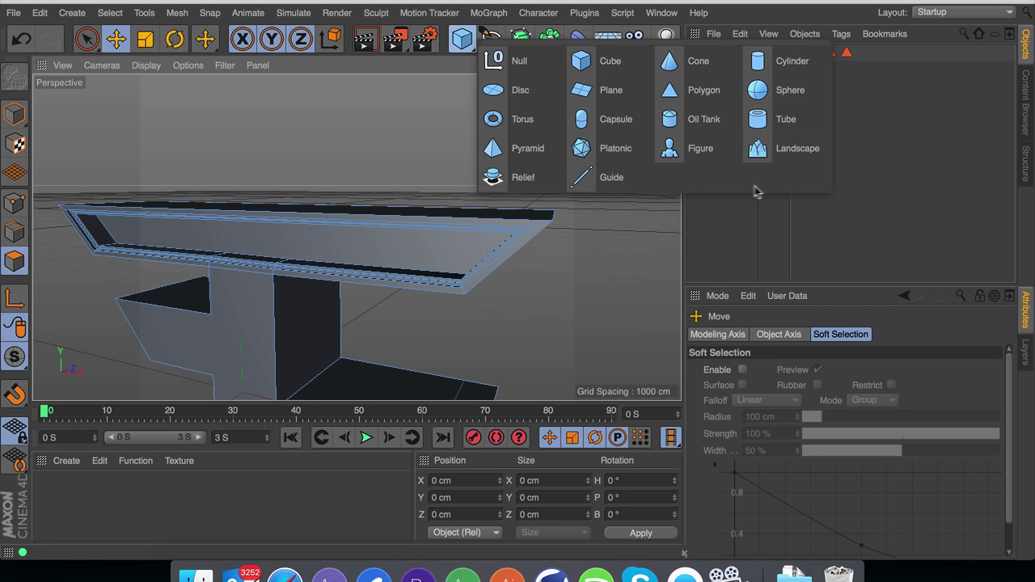
left_click(775, 65)
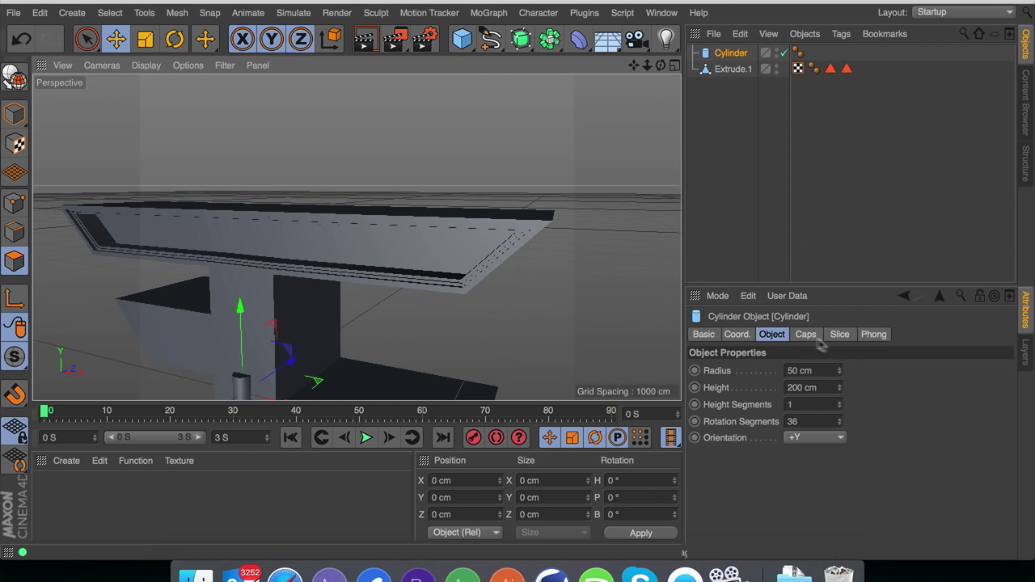
left_click(827, 370)
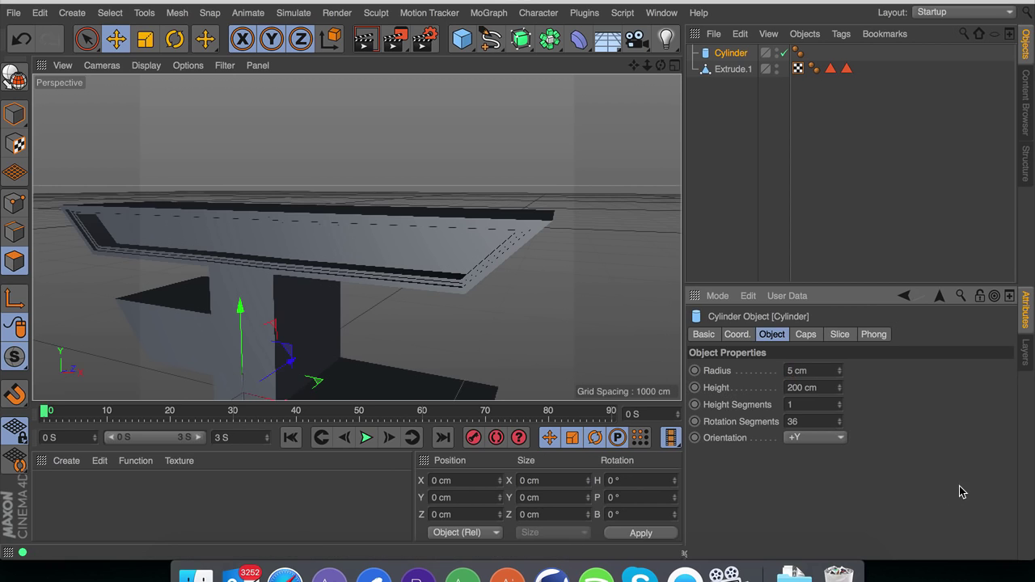
left_click(818, 437)
left_click(813, 451)
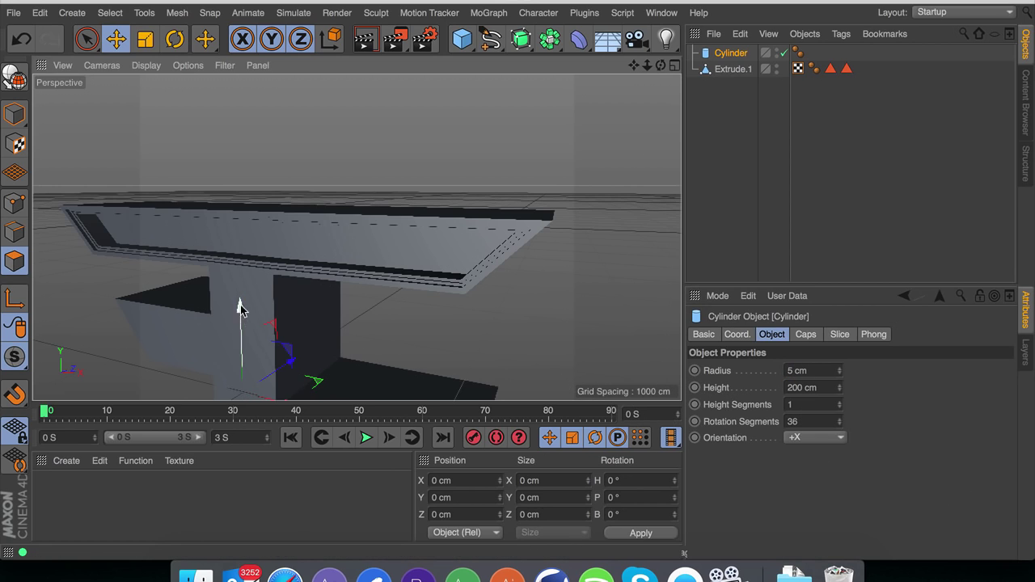
Raise the cylinder along Y to the height of the top bar's recess and display the viewport with Gouraud Shading (Lines)
left_click_drag(241, 308, 236, 154)
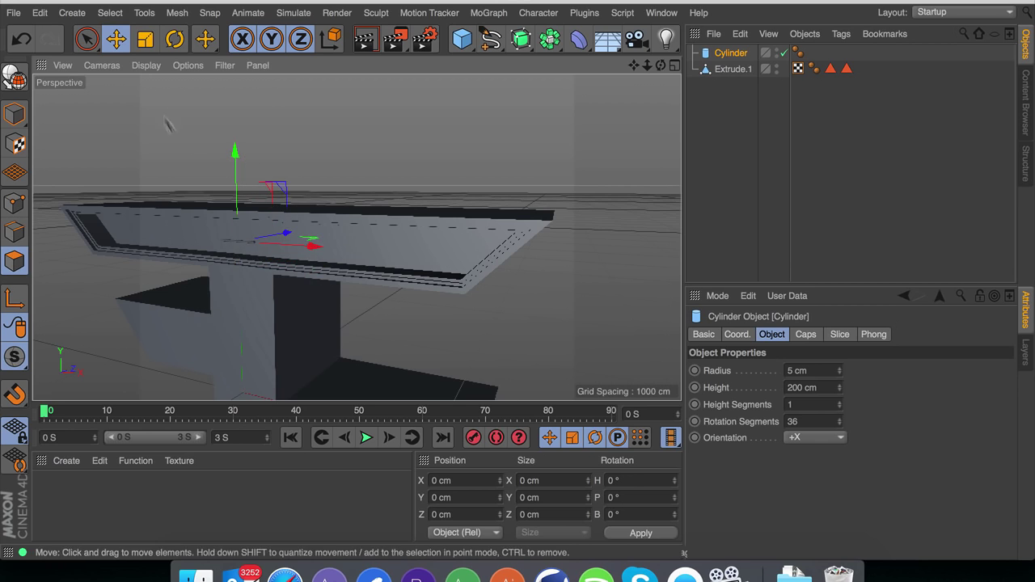
left_click(148, 65)
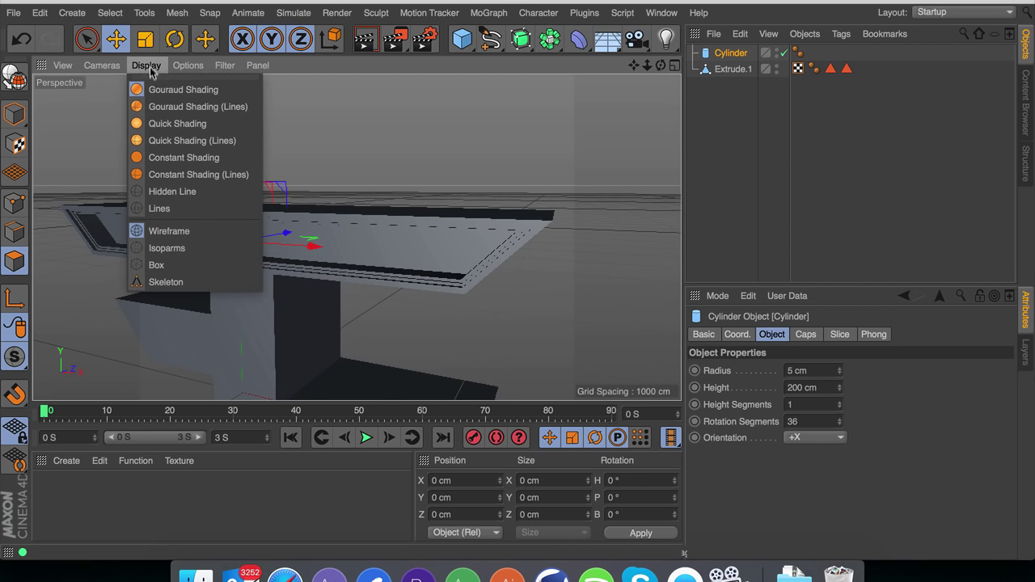
left_click(161, 106)
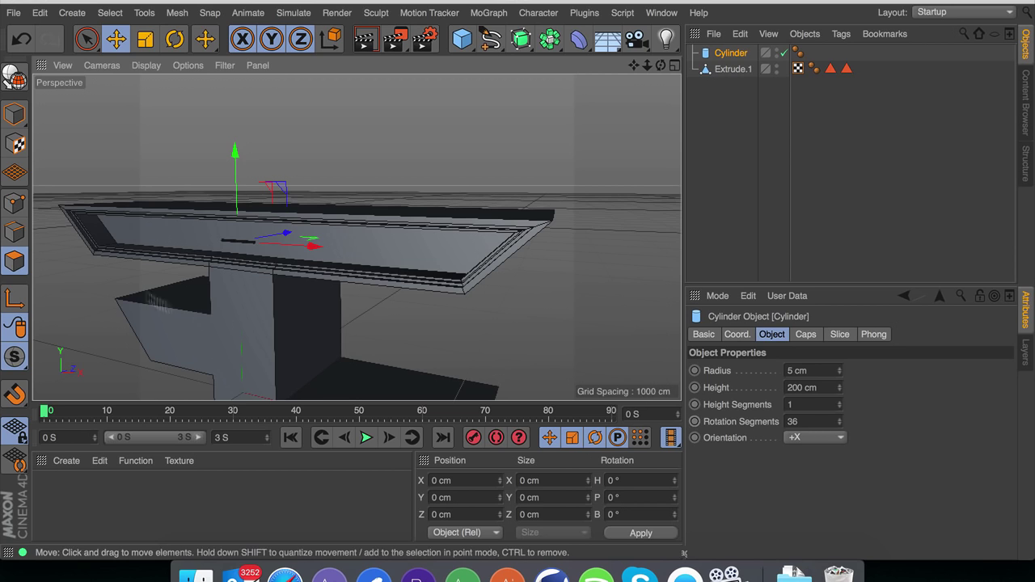
Set the cylinder's rotation segments to 20 and its height to 3440 cm so it spans the whole top bar
scroll(201, 254, "up", 8)
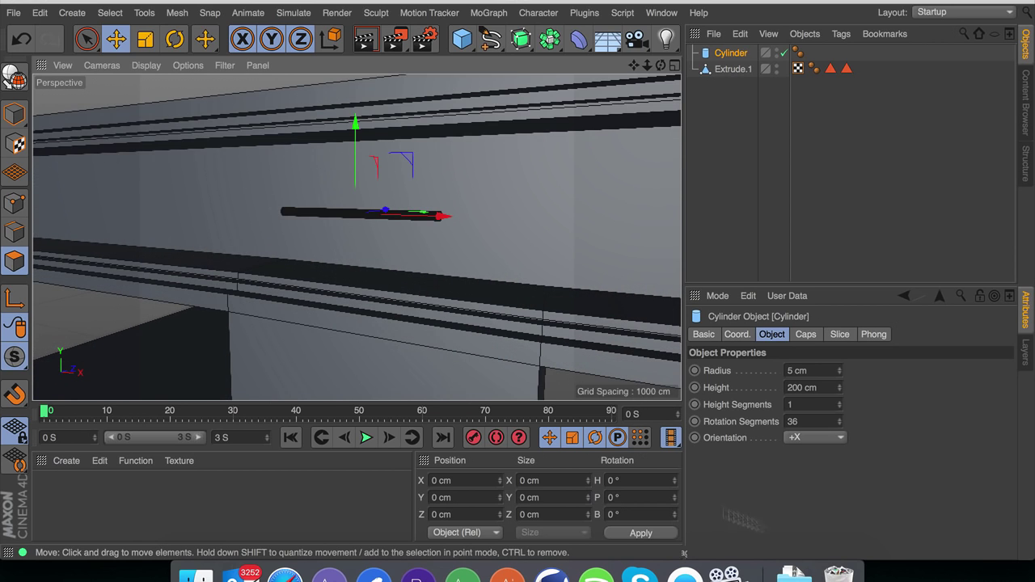
double_click(822, 422)
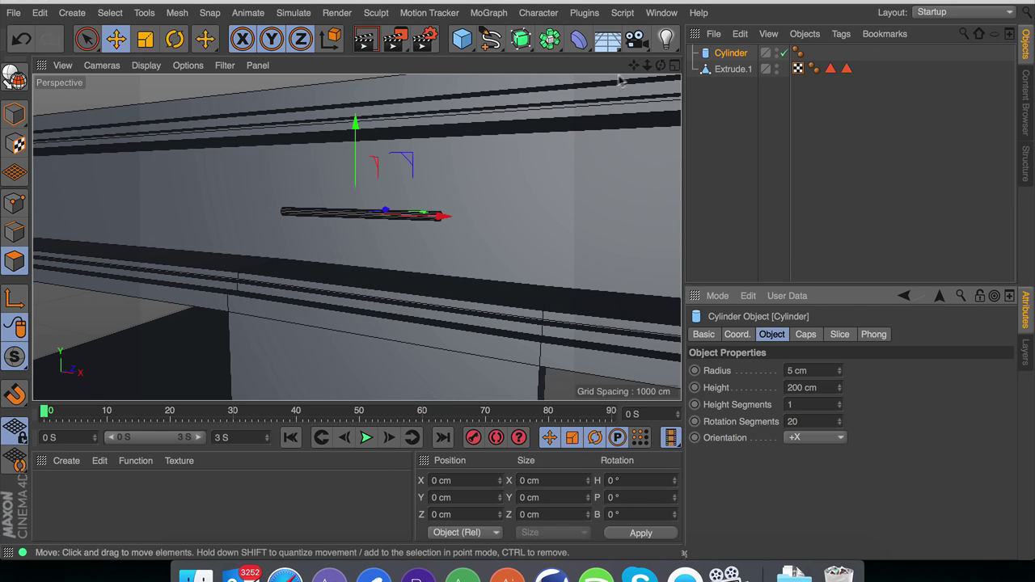
left_click_drag(647, 66, 619, 66)
left_click_drag(357, 237, 357, 237, "alt")
left_click_drag(647, 65, 683, 65)
scroll(357, 237, "down", 4)
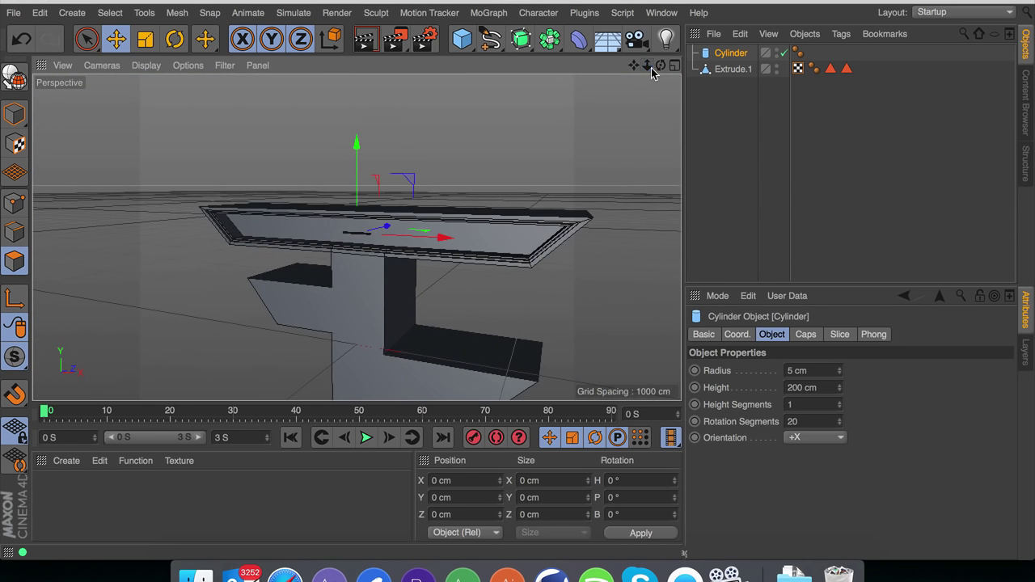
left_click_drag(838, 390, 838, 348)
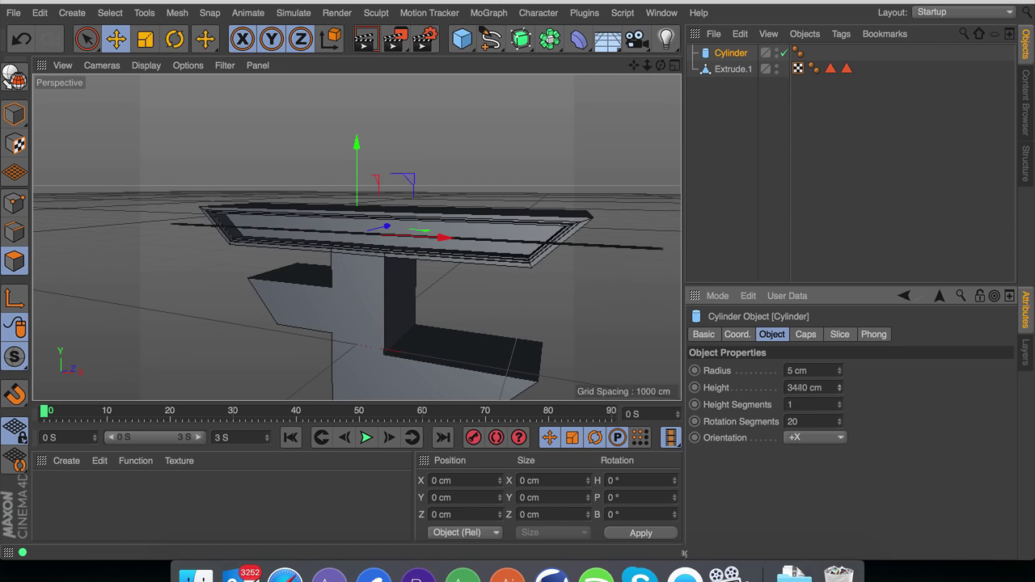
left_click_drag(839, 390, 839, 386)
scroll(458, 253, "up", 8)
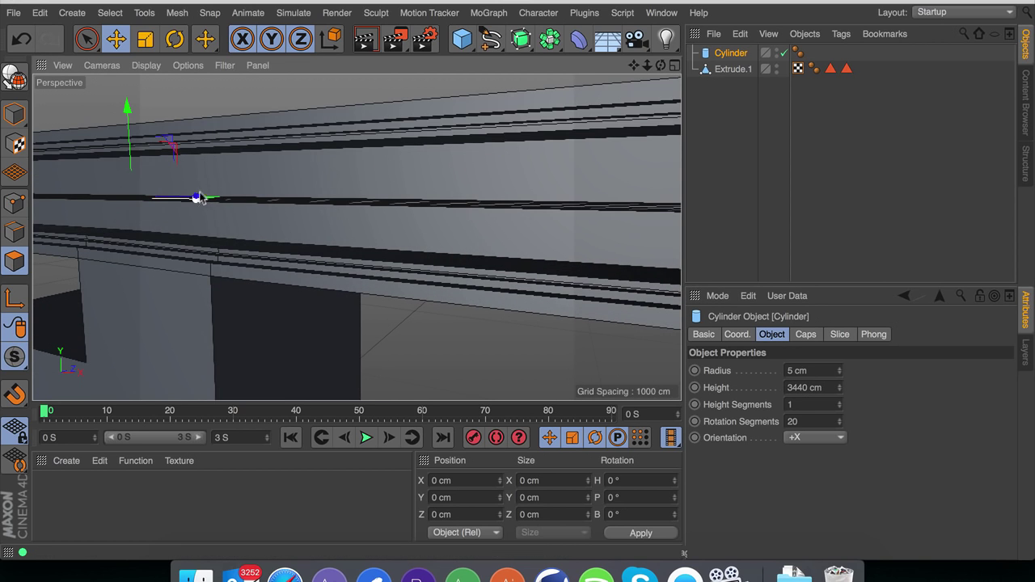
left_click_drag(200, 195, 260, 162)
key("super+z")
scroll(259, 162, "down", 5)
scroll(257, 166, "up", 5)
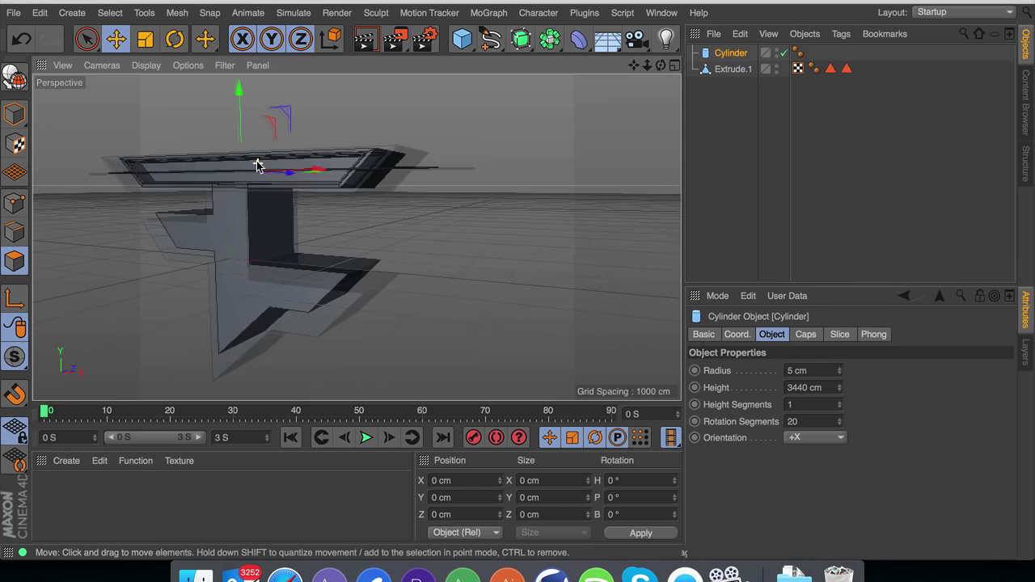
left_click(749, 335)
left_click_drag(783, 405, 784, 324)
right_click(784, 405)
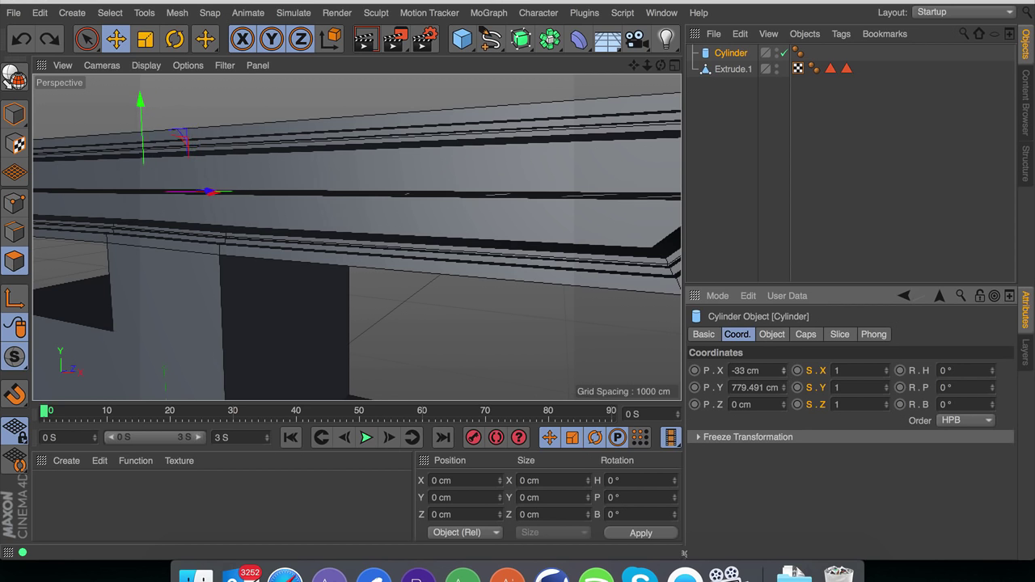
Move the cylinder along Z to about 46 cm, placing it inside the top bar's recess
scroll(571, 111, "down", 5)
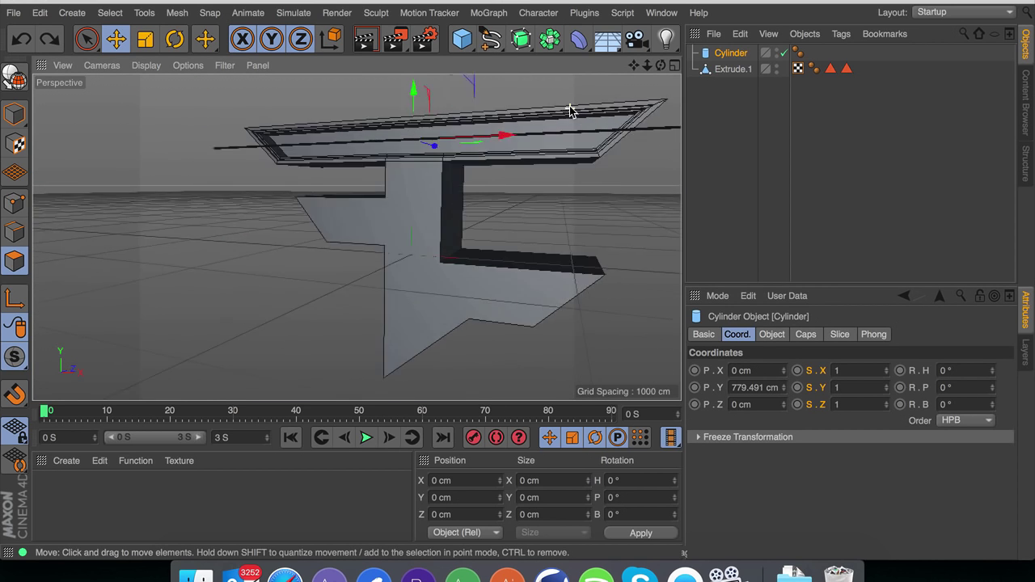
scroll(571, 110, "up", 2)
left_click_drag(544, 160, 420, 222, "alt")
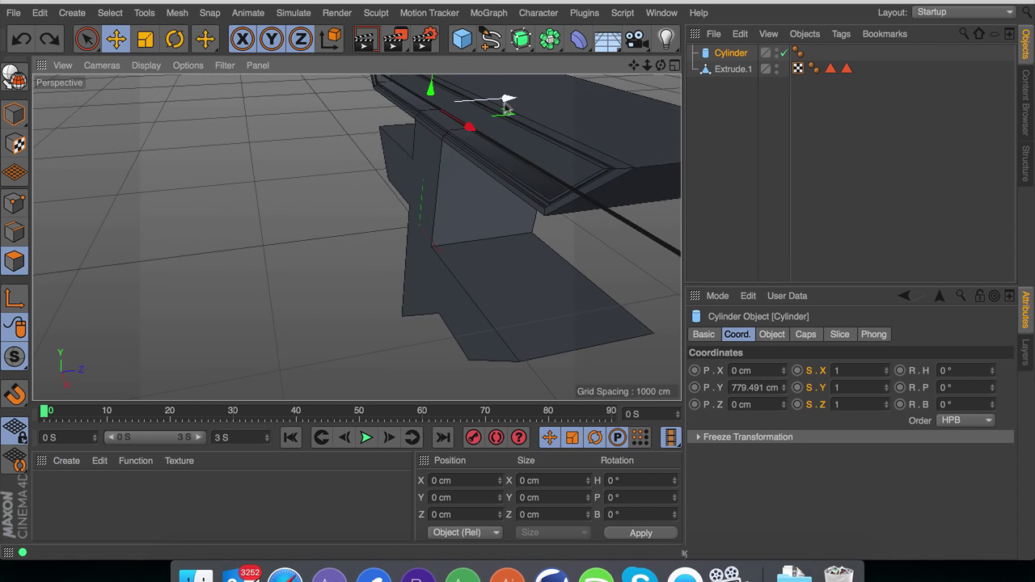
left_click_drag(506, 102, 517, 94)
scroll(443, 99, "up", 4)
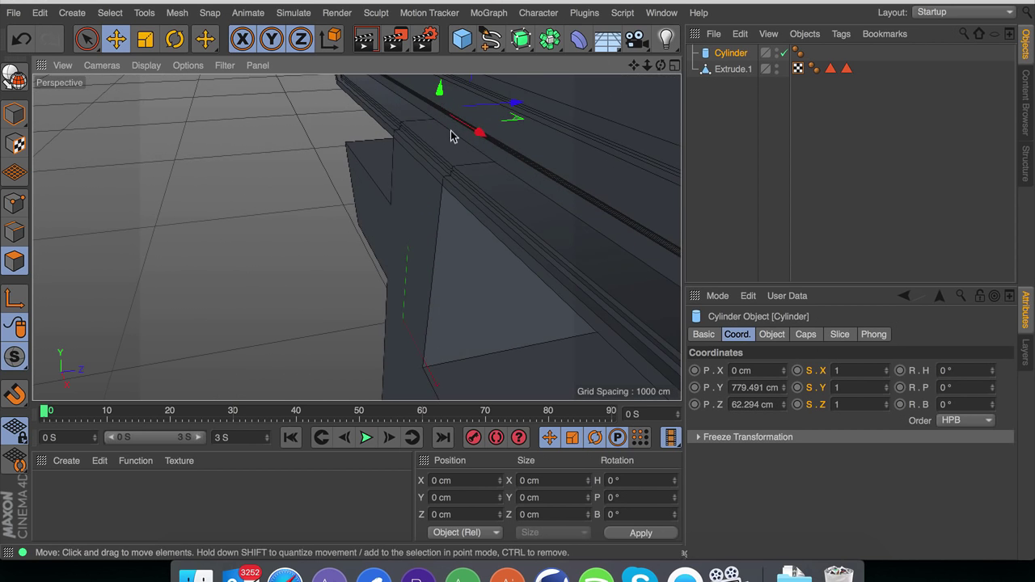
left_click_drag(453, 132, 531, 96, "alt")
left_click_drag(636, 66, 597, 156)
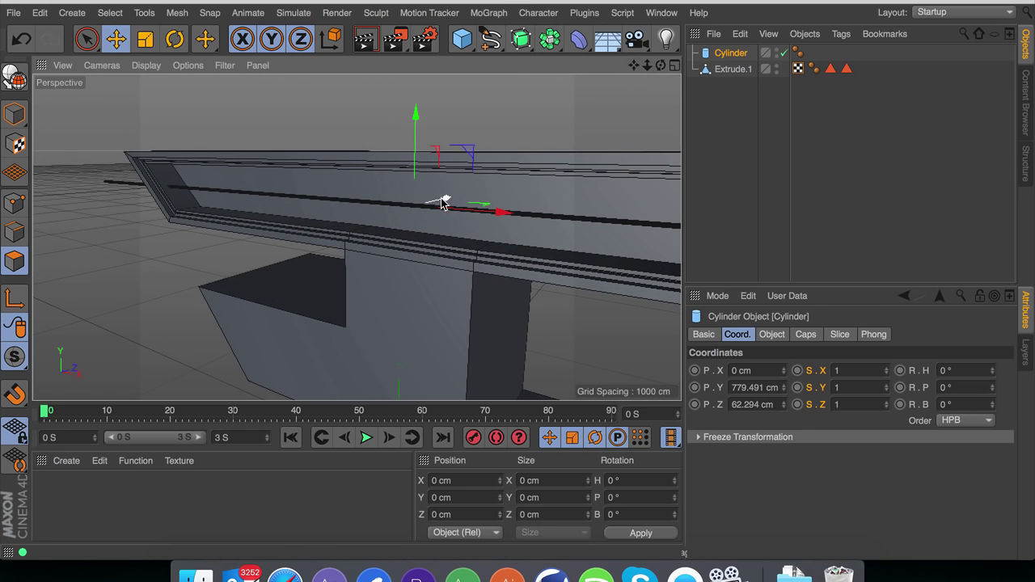
left_click_drag(443, 201, 441, 201)
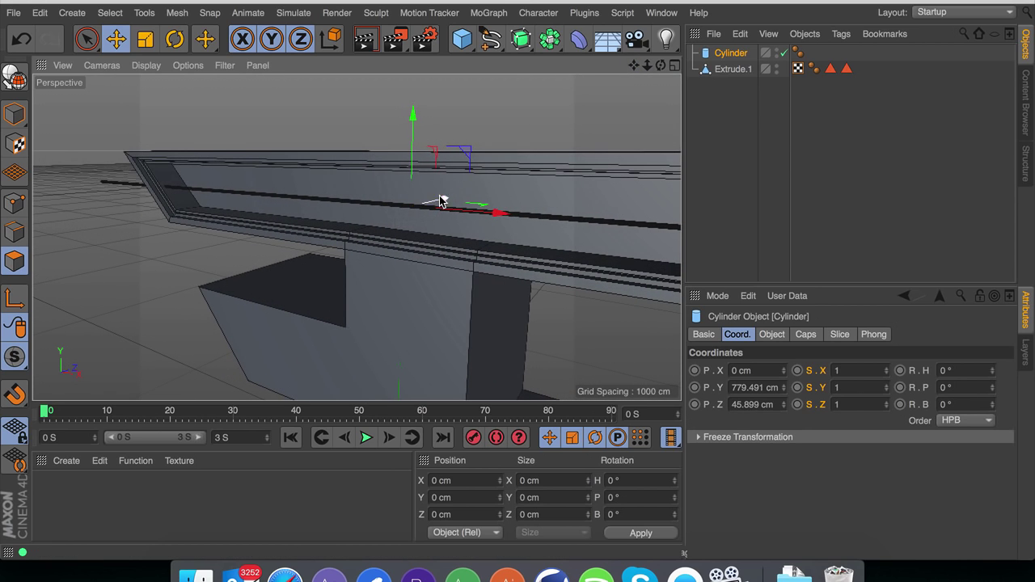
Place the cylinder inside a MoGraph Cloner and set the Cloner's mode to Grid Array
left_click(488, 12)
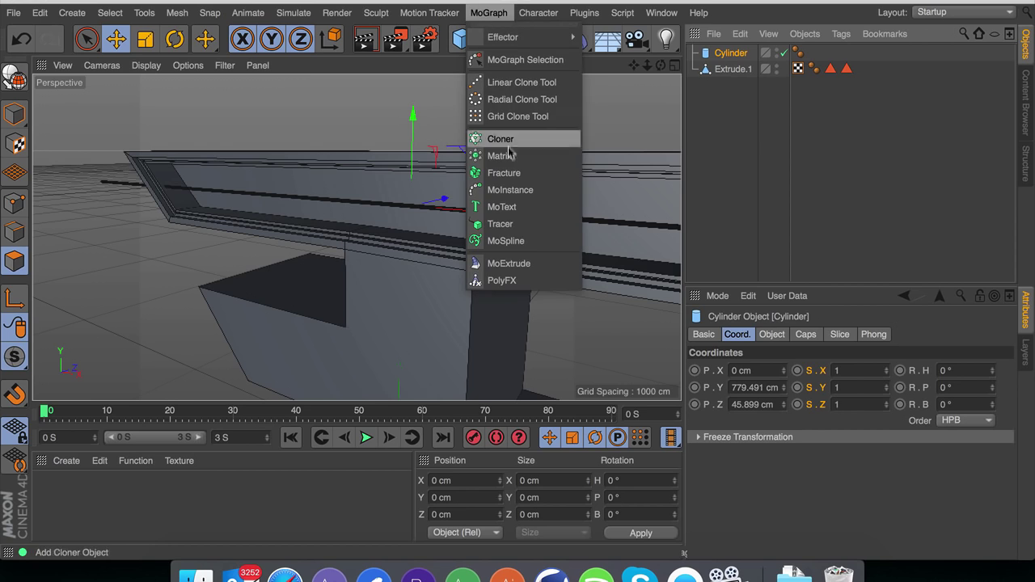
left_click(501, 139)
left_click(809, 336)
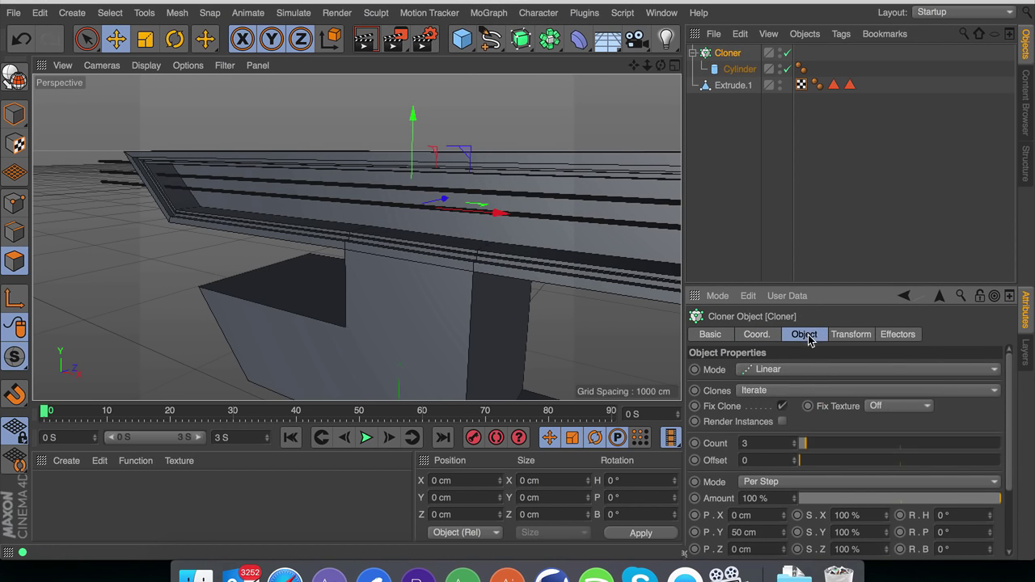
left_click(825, 371)
left_click(817, 437)
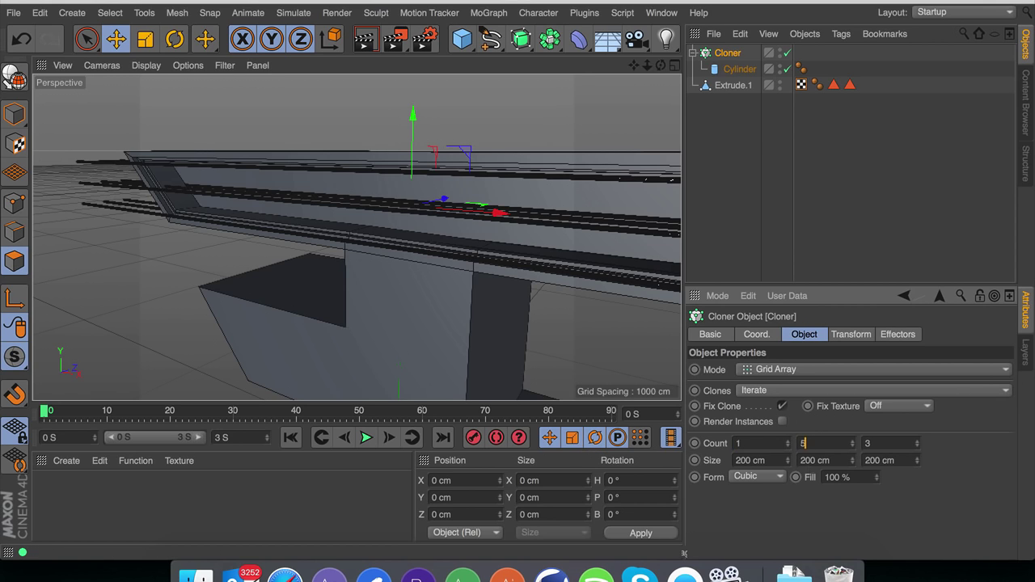
Set the Cloner's grid count to 1 in X, 16 in Y and 1 in Z
type("5")
key("Return")
left_click(929, 518)
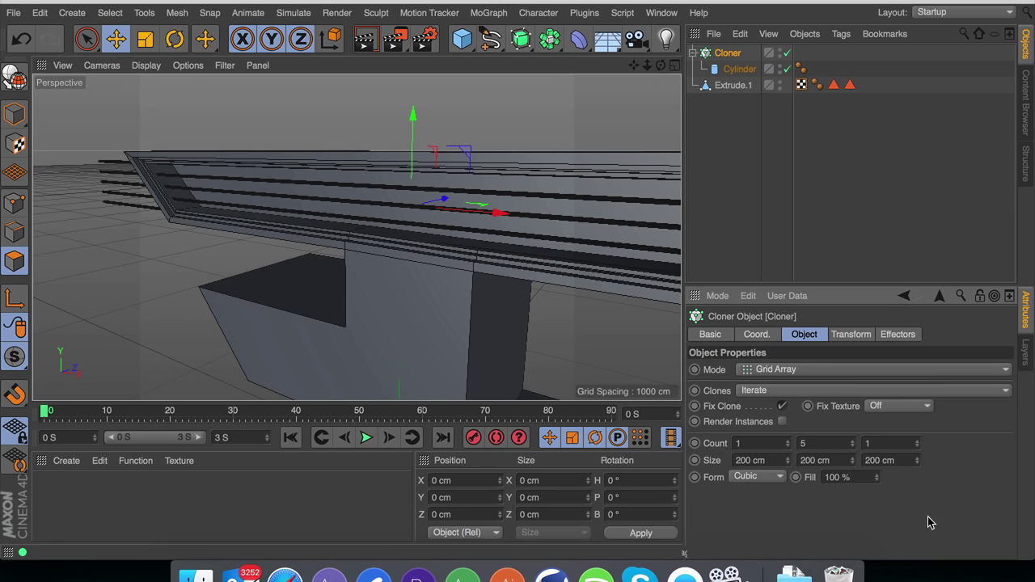
left_click_drag(852, 444, 853, 431)
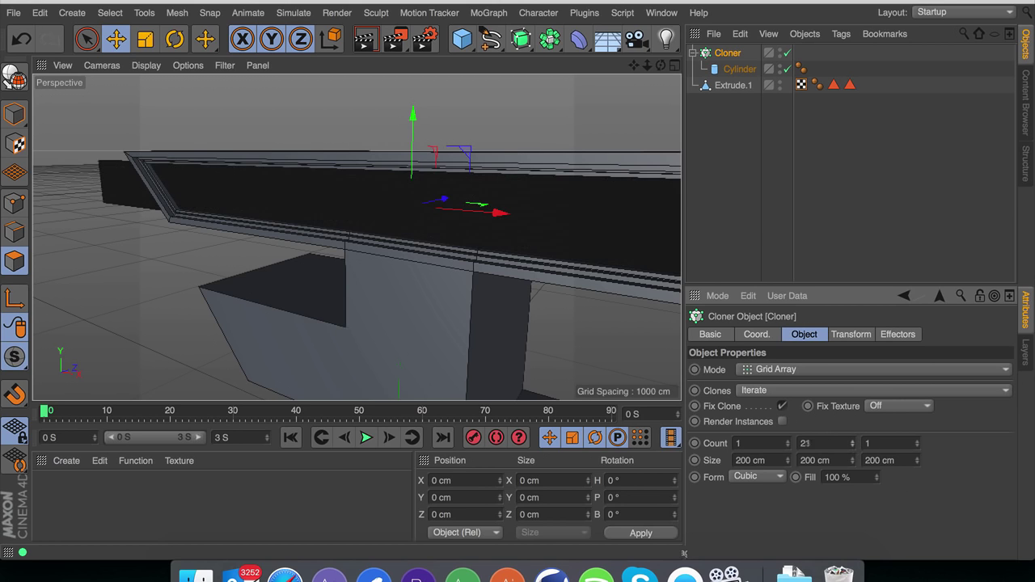
left_click(853, 447)
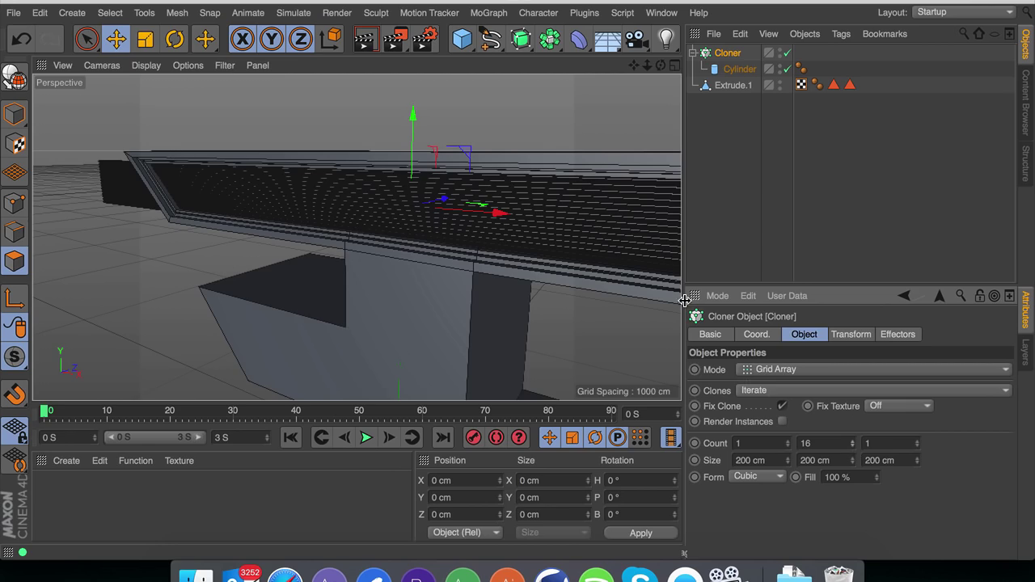
Display the perspective view with Gouraud Shading without lines
mouse_move(572, 224)
left_mouse_down("alt")
mouse_move(592, 165)
mouse_move(656, 171)
mouse_move(616, 245)
mouse_move(509, 201)
mouse_move(550, 169)
mouse_move(602, 154)
mouse_move(591, 199)
left_mouse_up("alt")
left_click(146, 64)
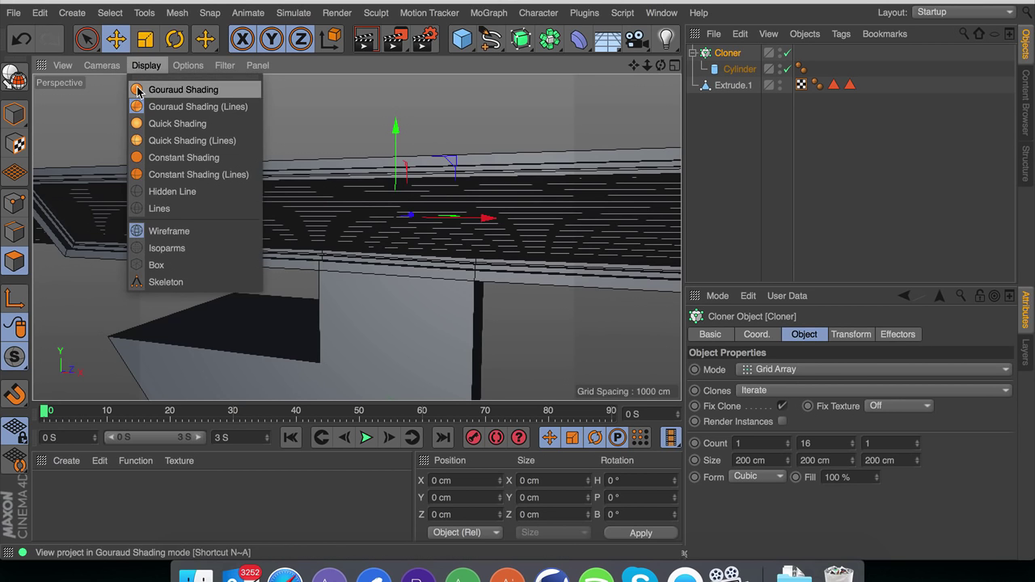
left_click(139, 89)
scroll(395, 215, "up", 3)
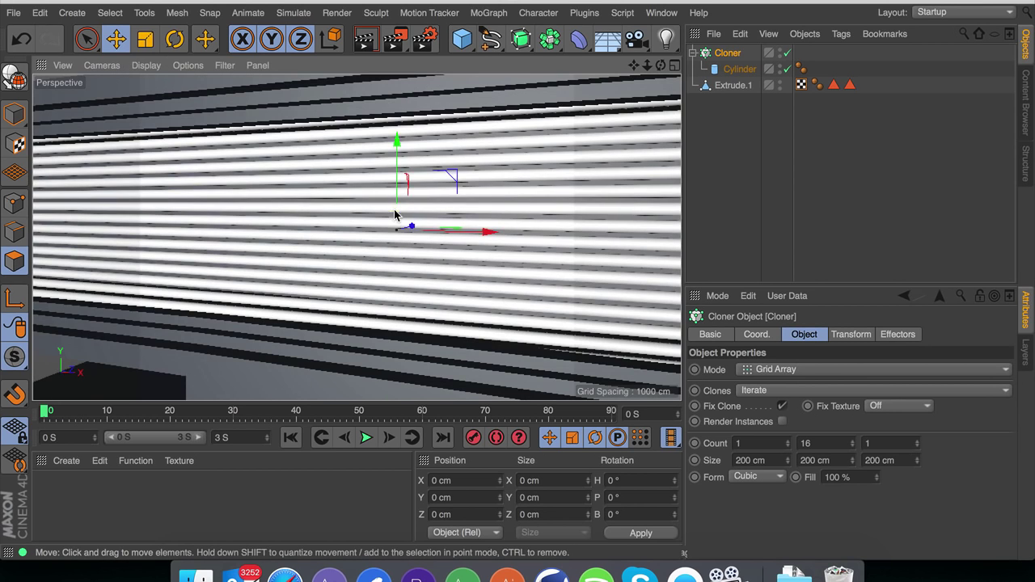
Reduce the cloned cylinder's radius to 2 cm
left_click(732, 70)
left_click(829, 370)
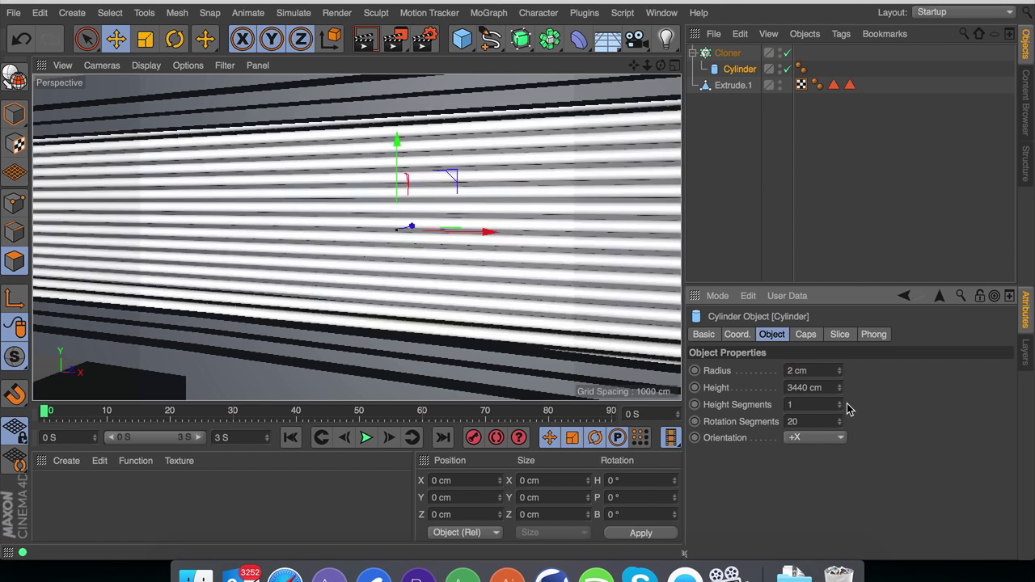
key("Return")
Set the Cloner's Y count to 41 and enable Render Instances
left_click(728, 52)
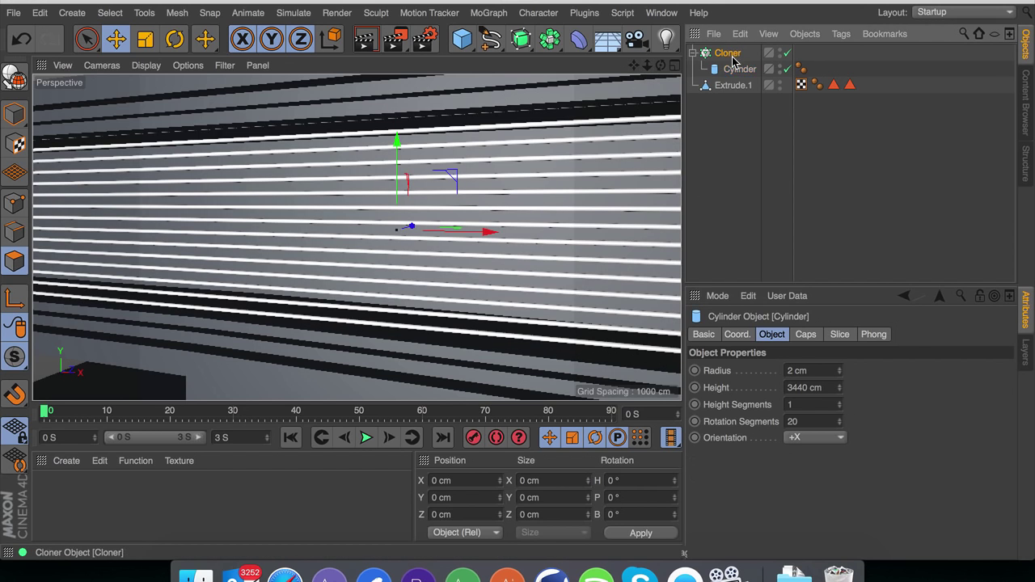
left_click_drag(850, 443, 852, 444)
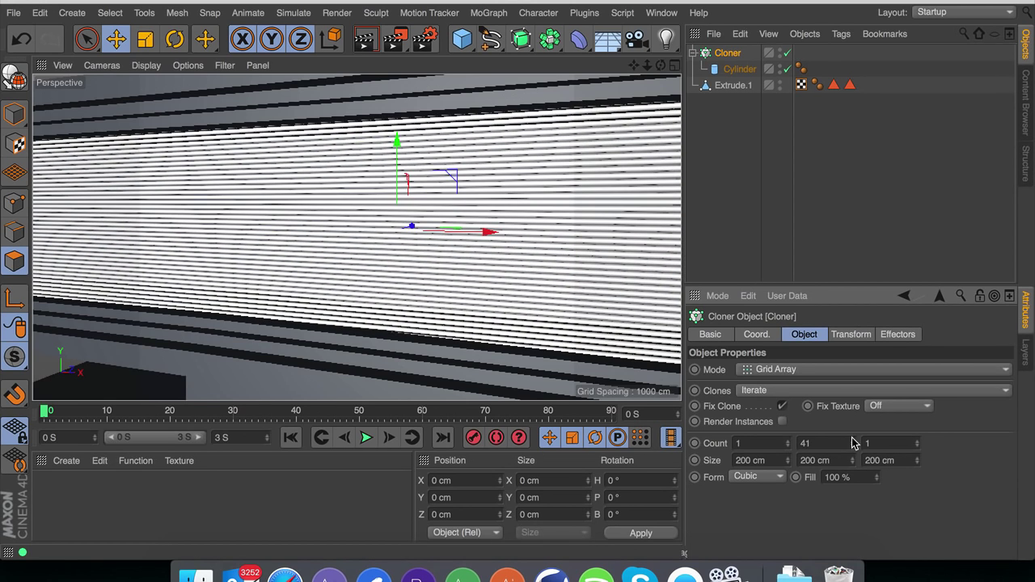
left_click(781, 421)
Examine how the cloned pipes fit within the top bar's recess and at both of its slanted ends
scroll(540, 238, "down", 5)
scroll(540, 239, "up", 2)
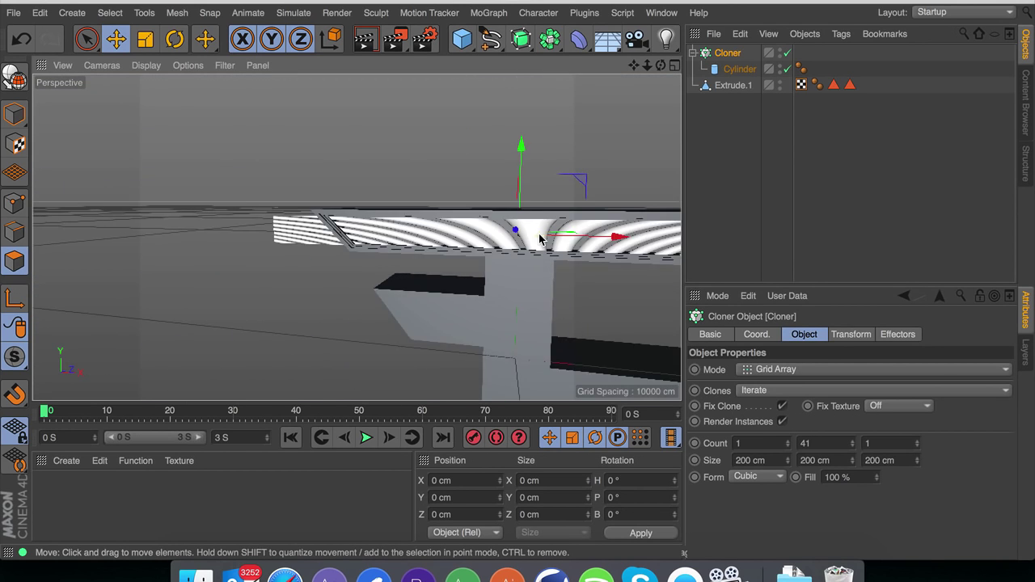
left_click_drag(647, 65, 648, 66)
scroll(357, 237, "up", 8)
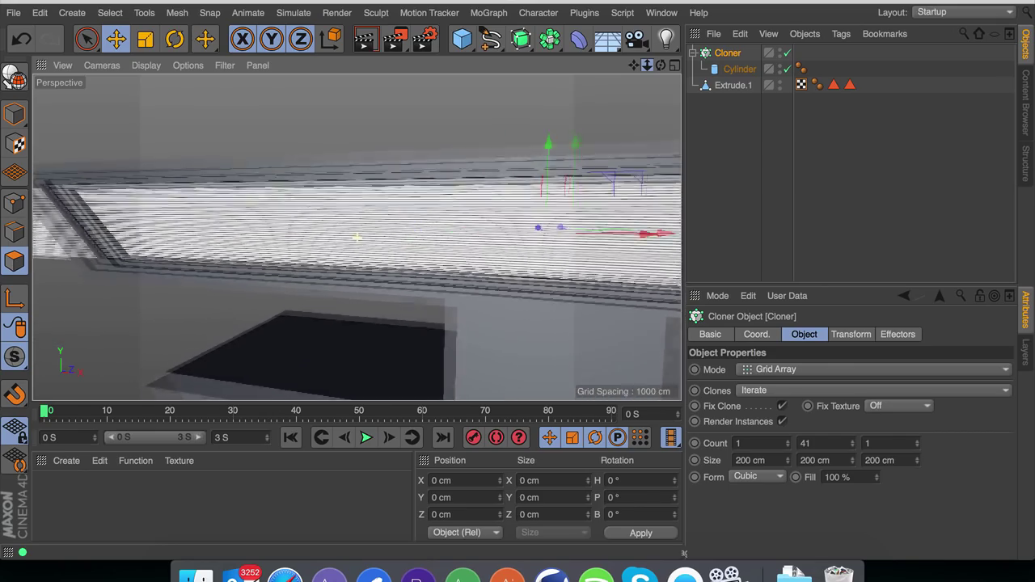
scroll(357, 237, "down", 8)
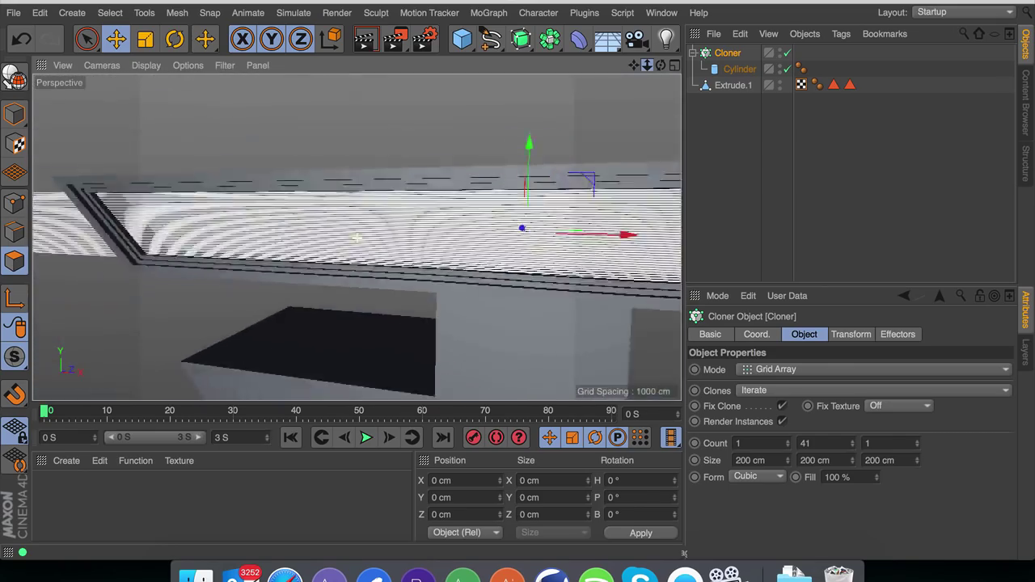
scroll(357, 237, "up", 2)
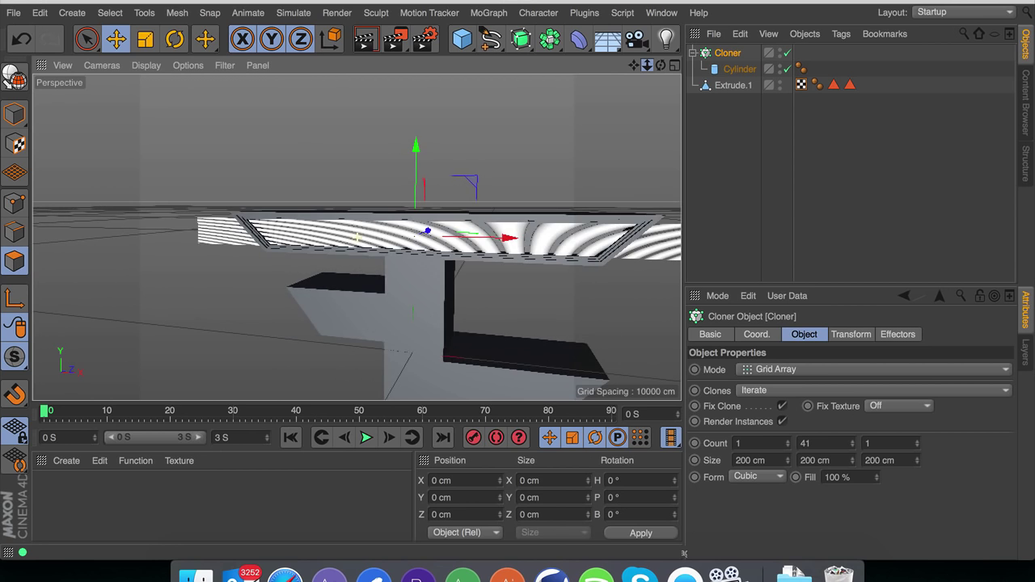
scroll(356, 237, "up", 2)
scroll(357, 237, "down", 3)
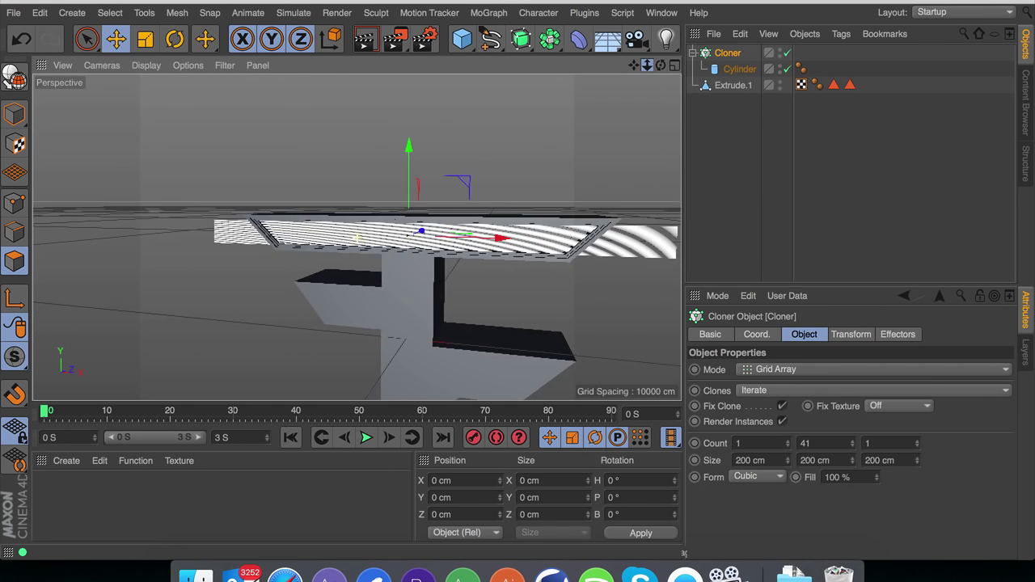
scroll(356, 237, "down", 4)
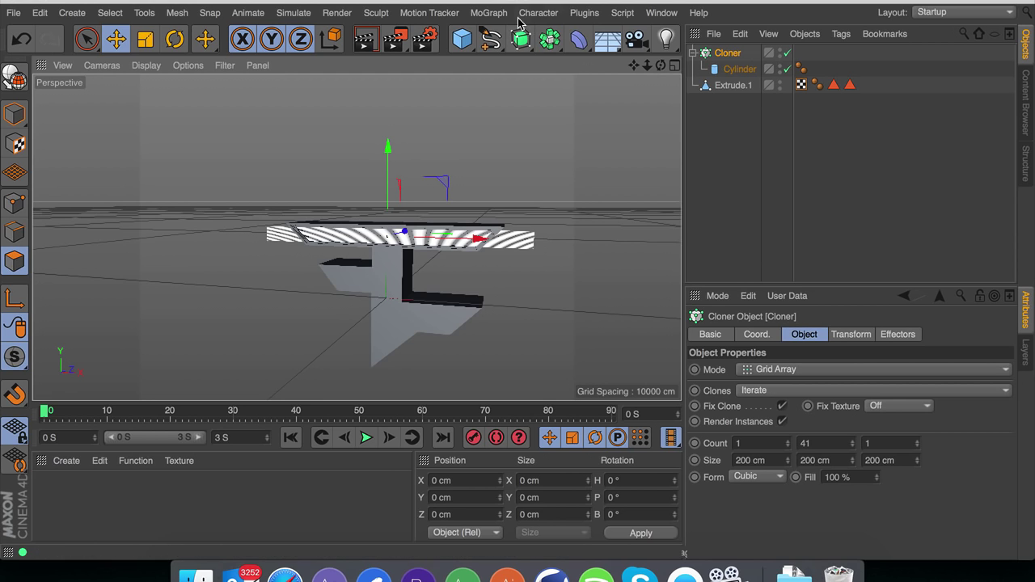
Outline the pipes' overhang beyond the top bar's right slanted end with a closed four-point linear spline in the front view
left_click(490, 40)
left_click_drag(502, 51, 534, 89)
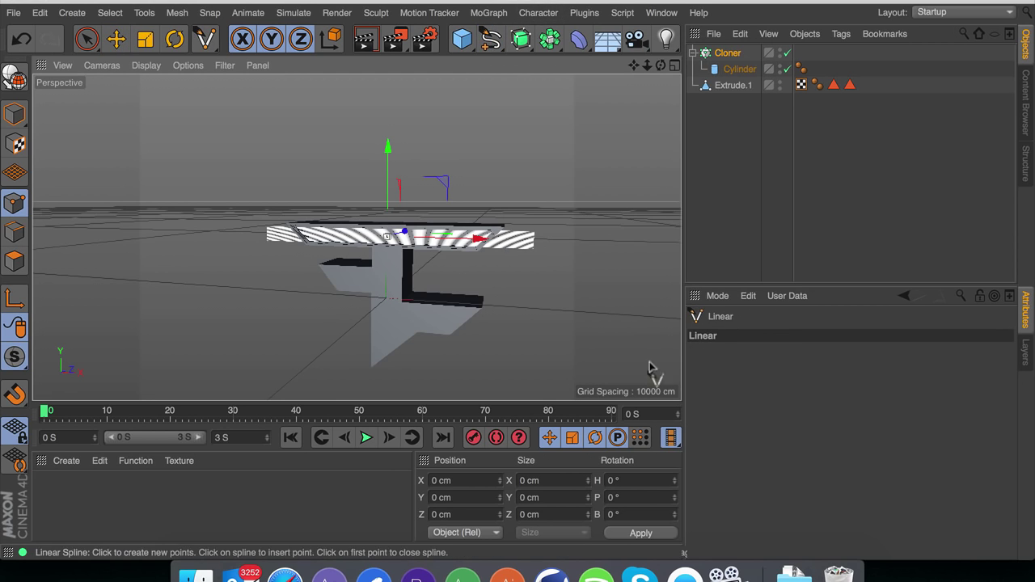
left_click(674, 66)
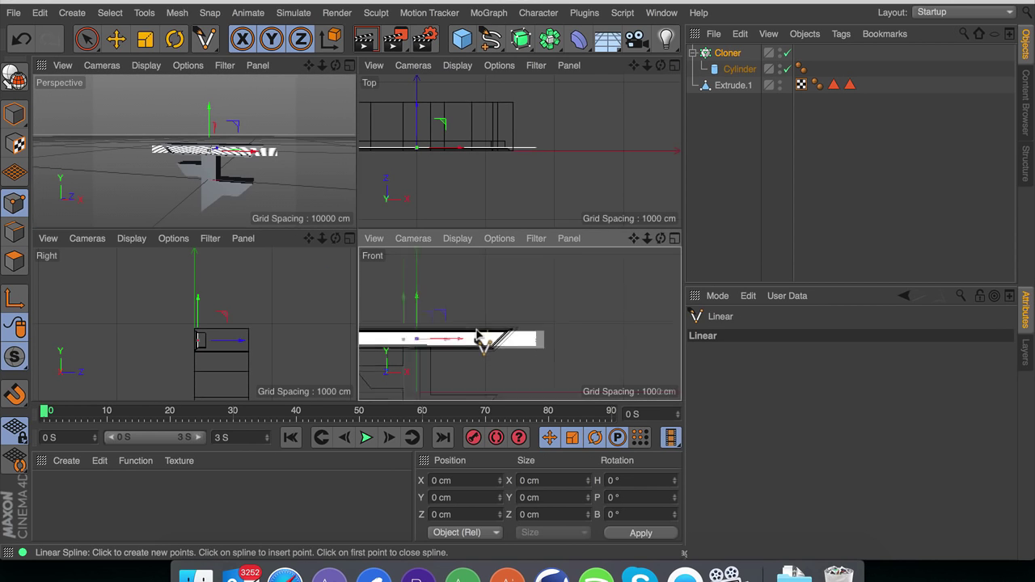
scroll(478, 338, "up", 5)
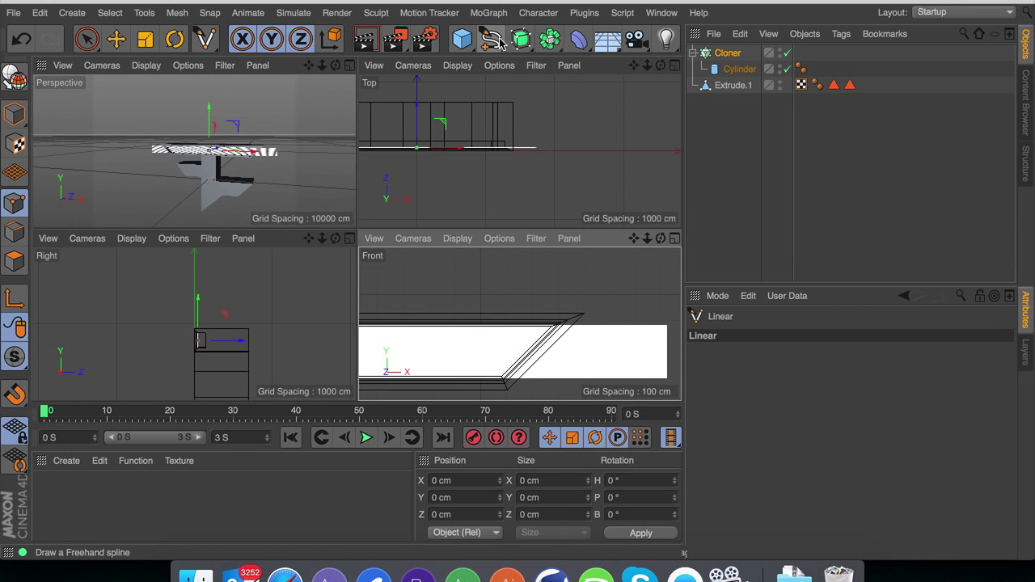
left_click_drag(491, 38, 527, 84)
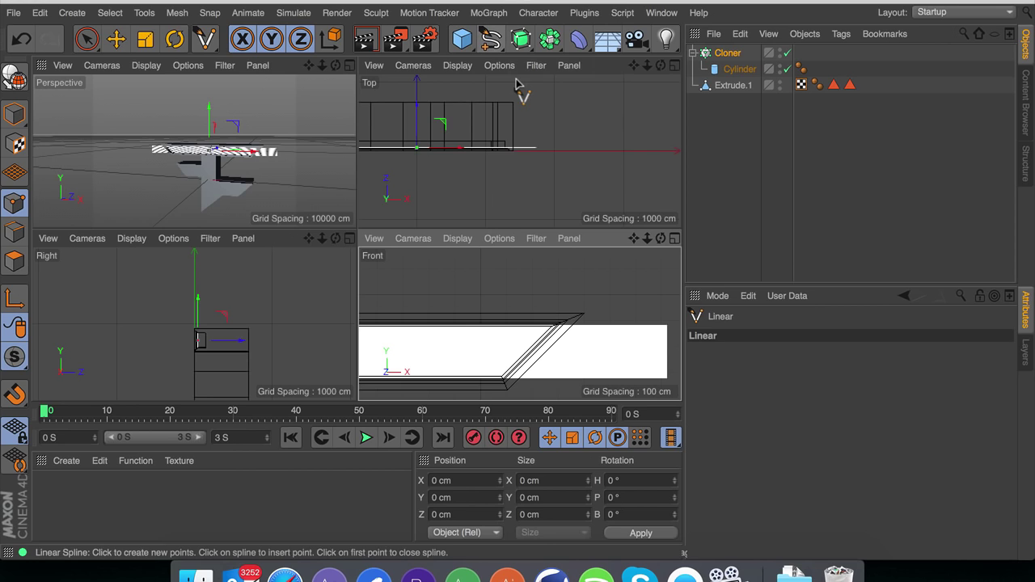
left_click(496, 394)
left_click(572, 305)
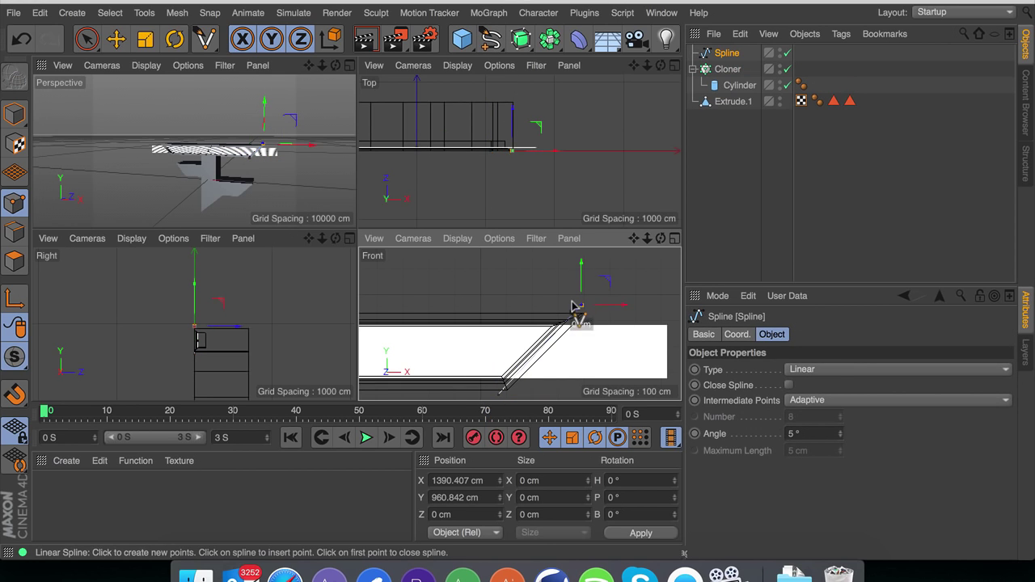
left_click(665, 316)
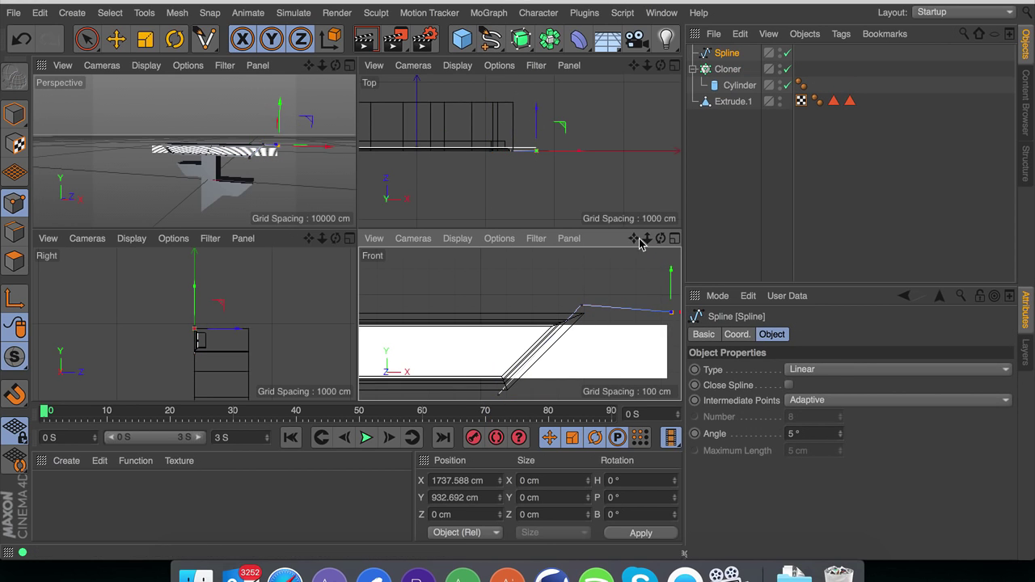
mouse_move(636, 239)
left_mouse_down()
mouse_move(520, 318)
mouse_move(640, 243)
left_mouse_up()
left_click(602, 370)
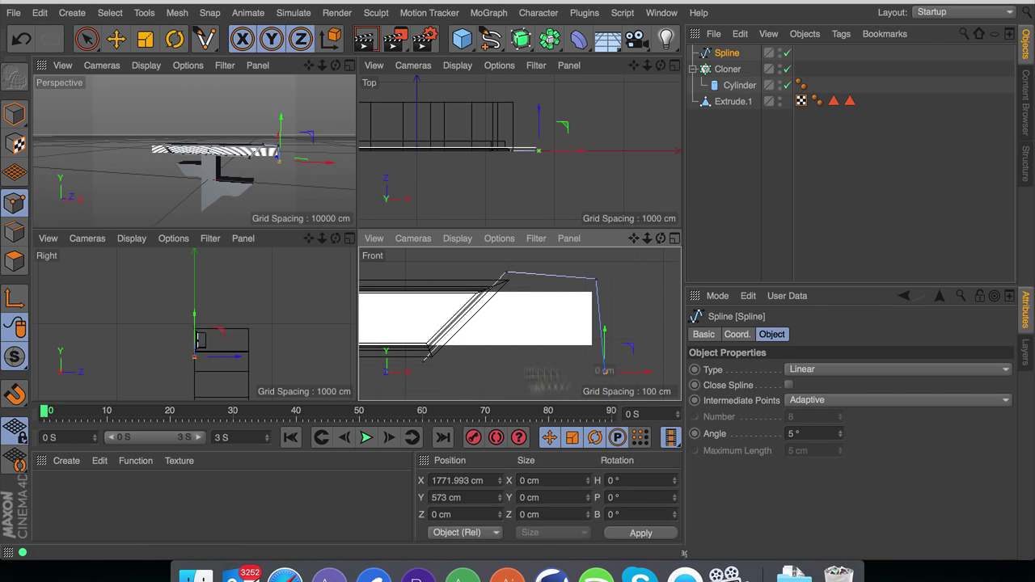
left_click(789, 385)
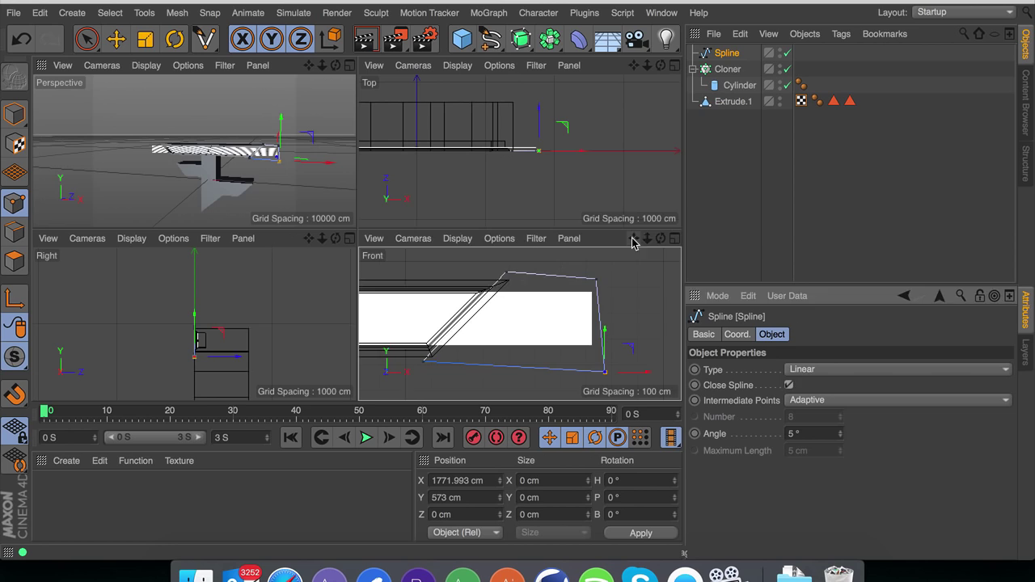
Outline the pipes' overhang beyond the top bar's left slanted end with a separate closed four-point linear spline
left_click_drag(635, 239, 1017, 241)
left_click_drag(585, 322, 524, 275)
left_click(507, 258)
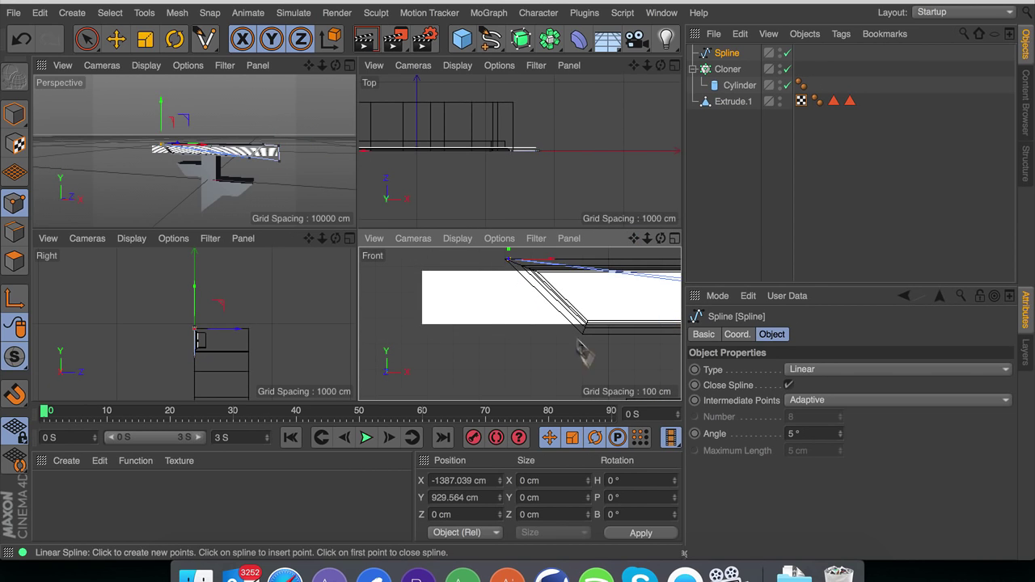
key("ctrl+z")
left_click(761, 188)
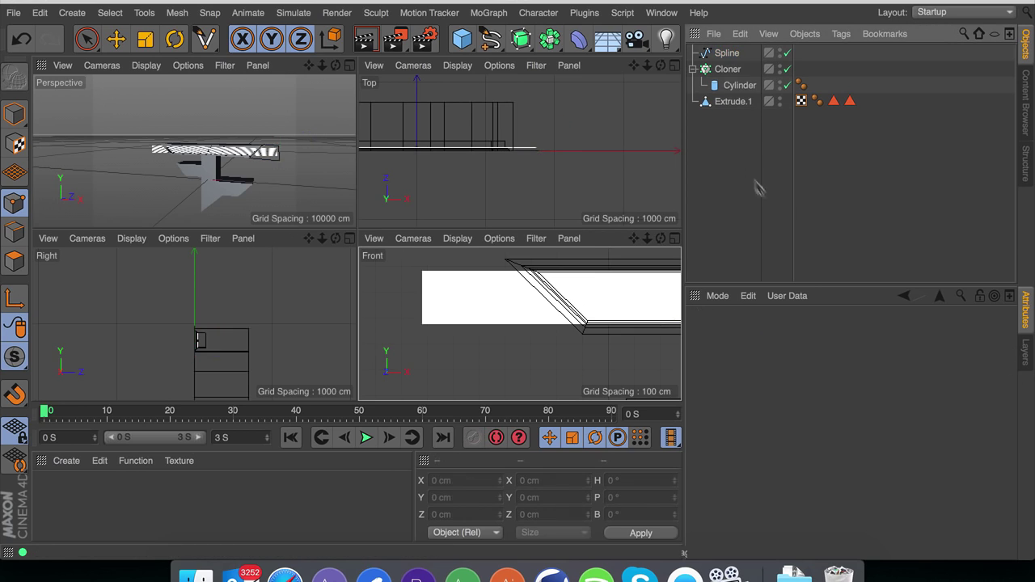
left_click(500, 255)
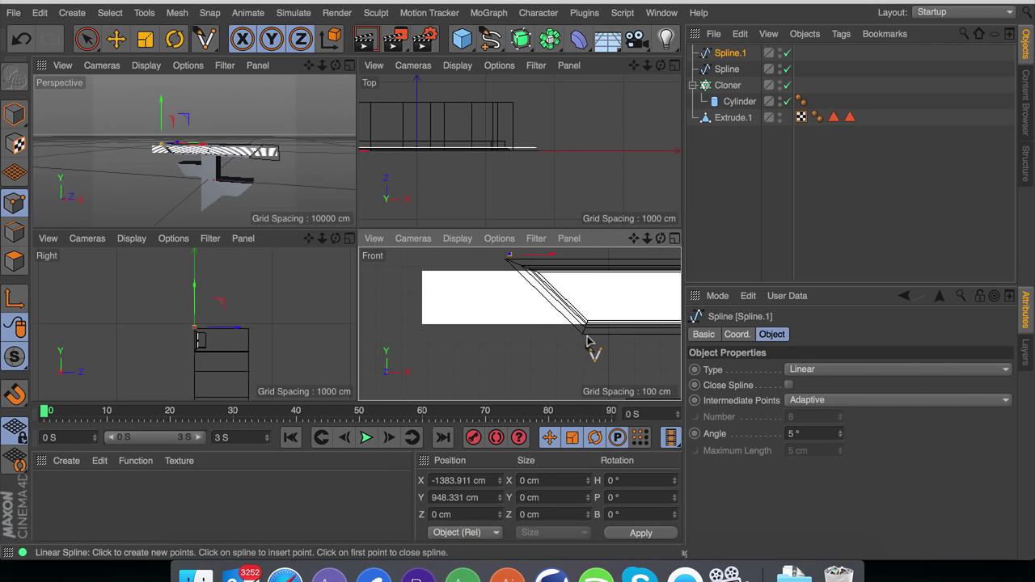
left_click(594, 346)
left_click(387, 346)
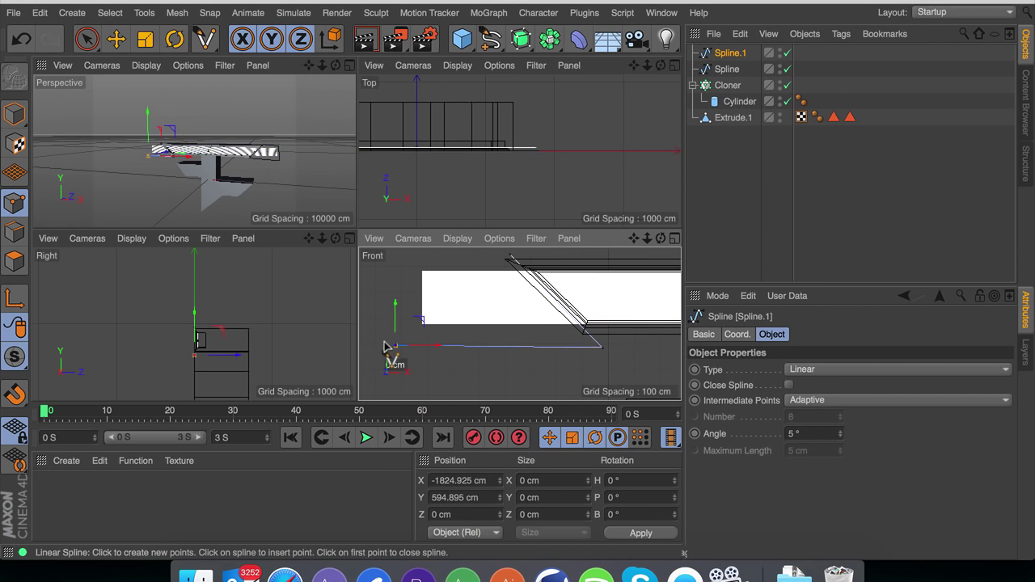
left_click(395, 263)
left_click(789, 385)
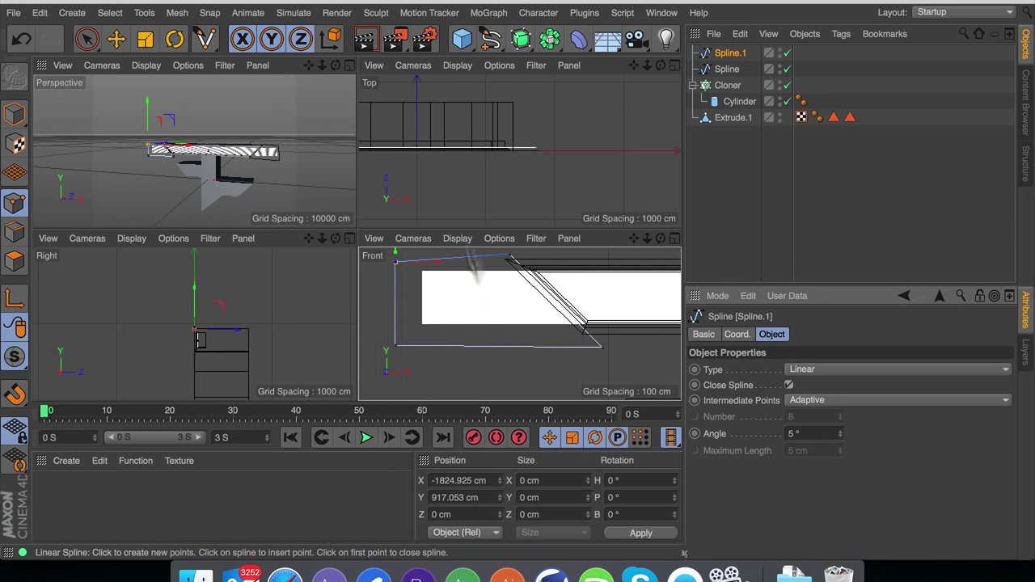
Merge the two overhang outline splines into a single object with Connect Objects + Delete
left_click(349, 65)
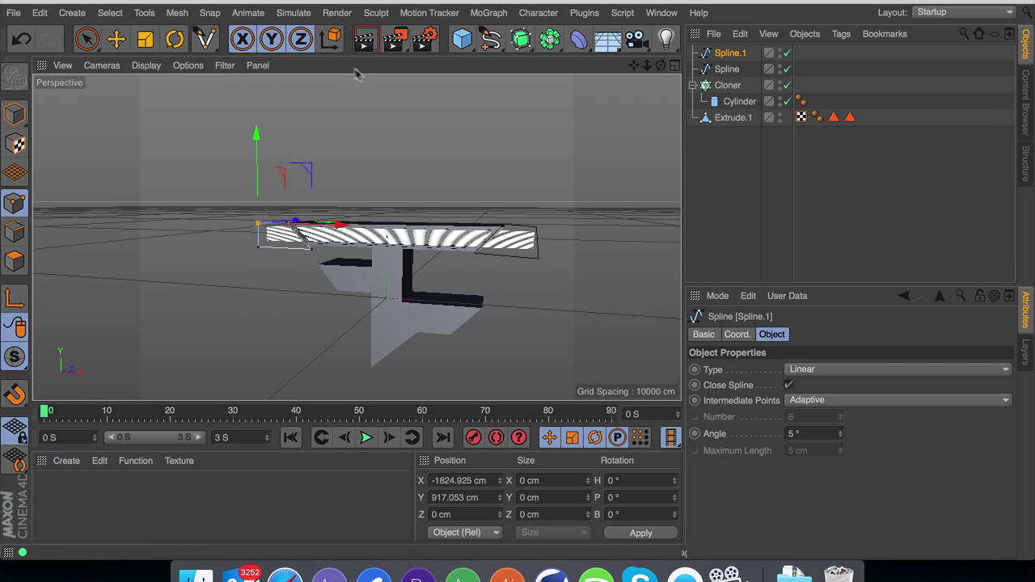
left_click(733, 85)
left_click(727, 70, "shift")
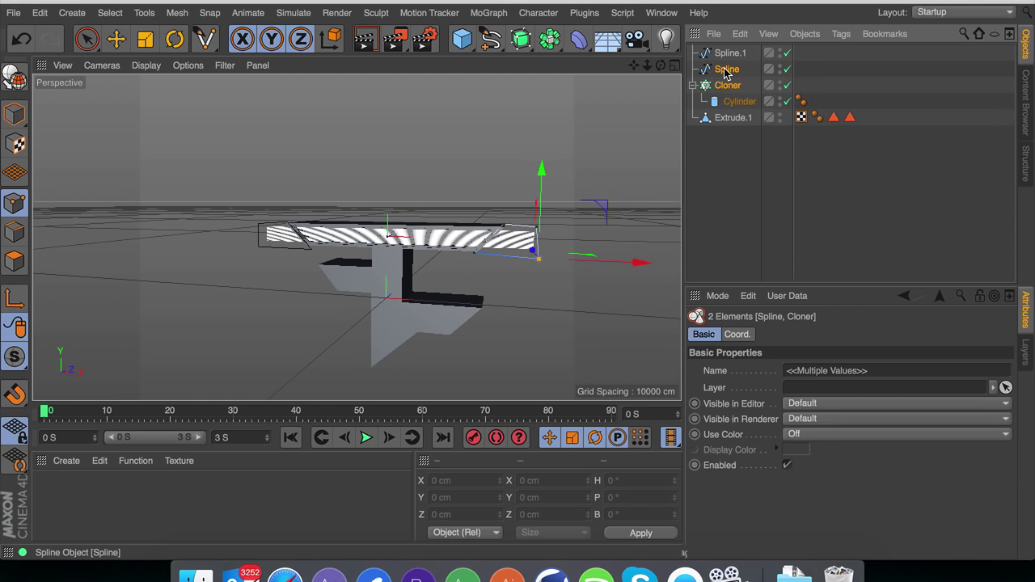
left_click(726, 70)
left_click(726, 53, "shift")
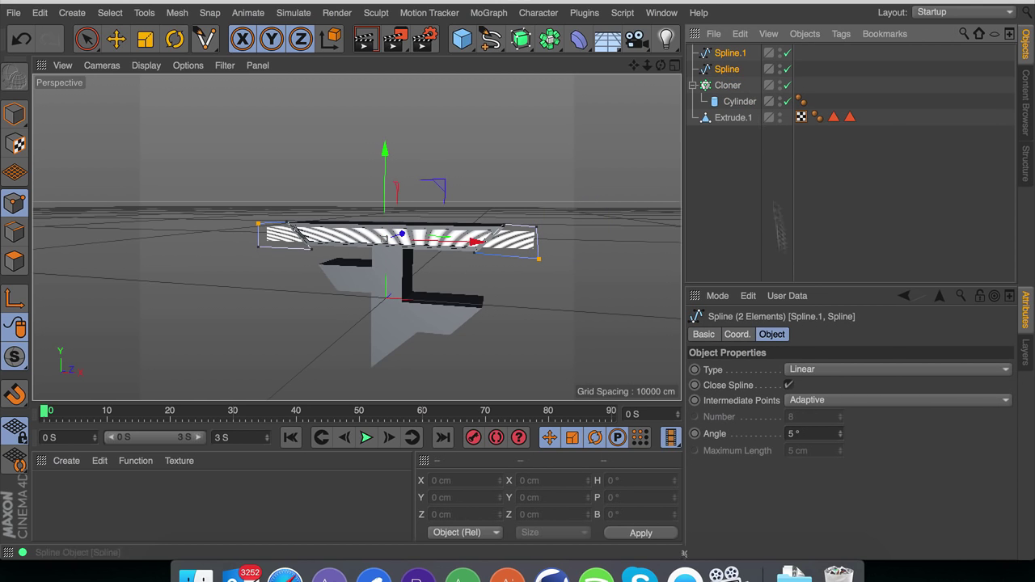
right_click(722, 65)
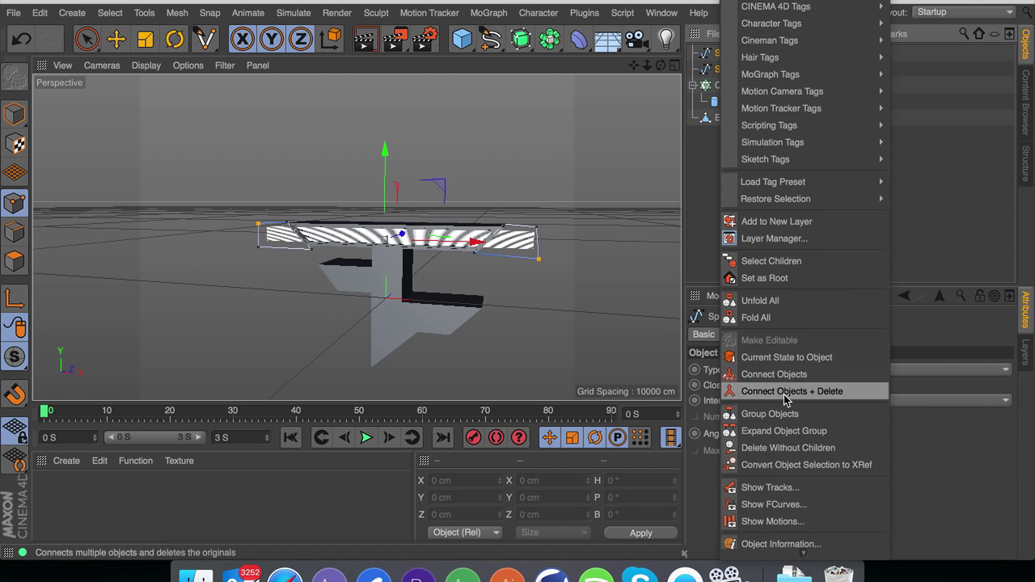
left_click(780, 393)
Extrude the merged outline spline 153 cm in Z so it encloses the overhanging pipe ends
left_click_drag(519, 45, 725, 66, "alt")
scroll(511, 202, "up", 3)
scroll(509, 205, "up", 5)
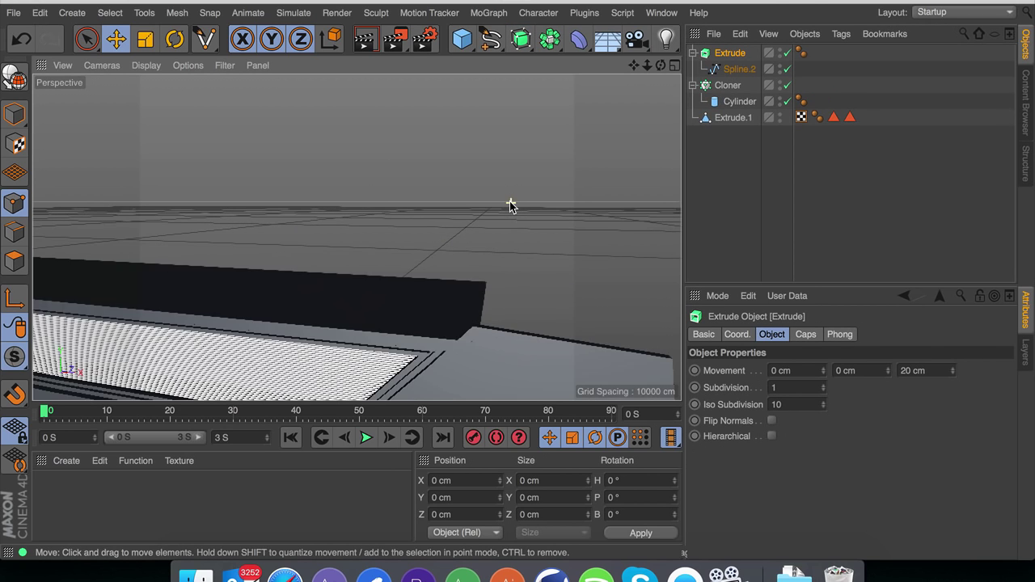
scroll(510, 202, "down", 3)
left_click_drag(483, 276, 311, 295, "alt")
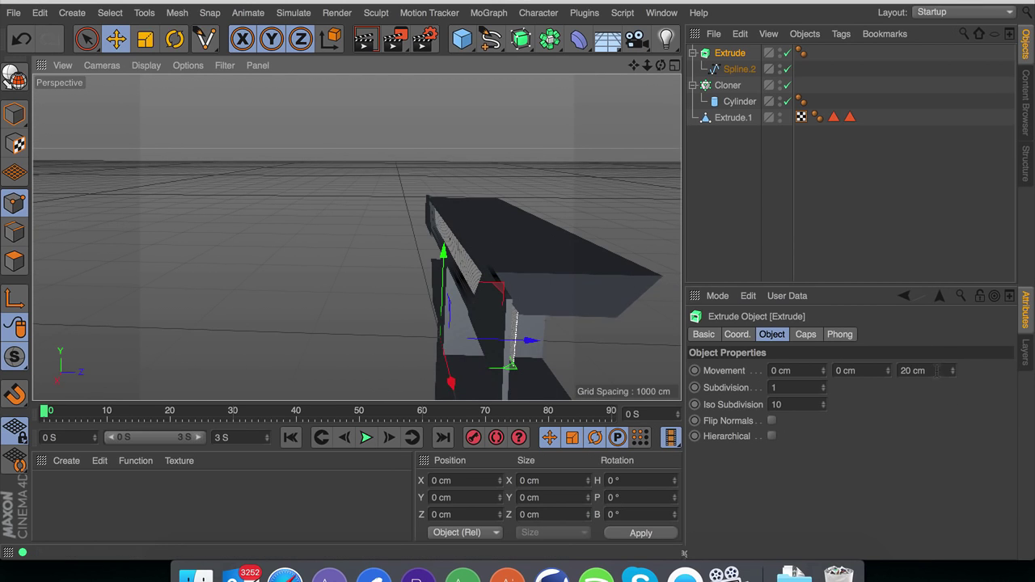
left_click_drag(953, 370, 953, 370)
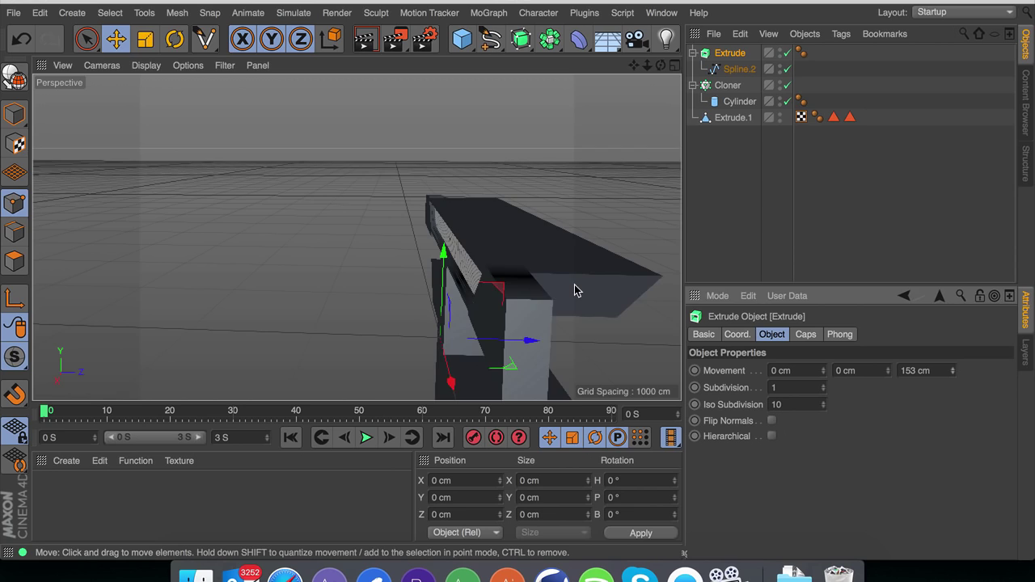
left_click_drag(548, 274, 547, 274, "alt")
Disable Render Instances on the Cloner and place it inside a new Boole object
left_click(738, 86)
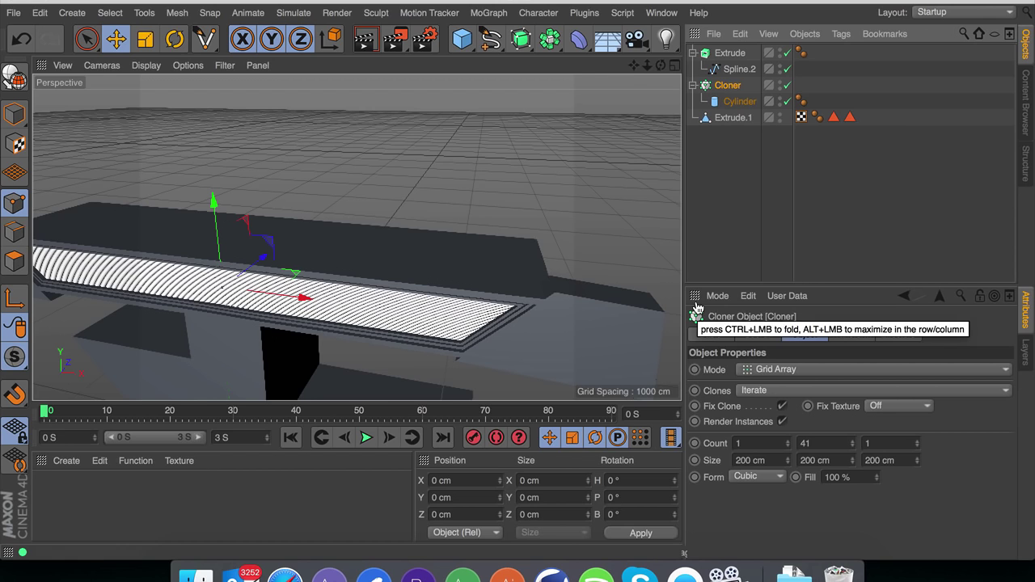
left_click_drag(634, 67, 643, 89)
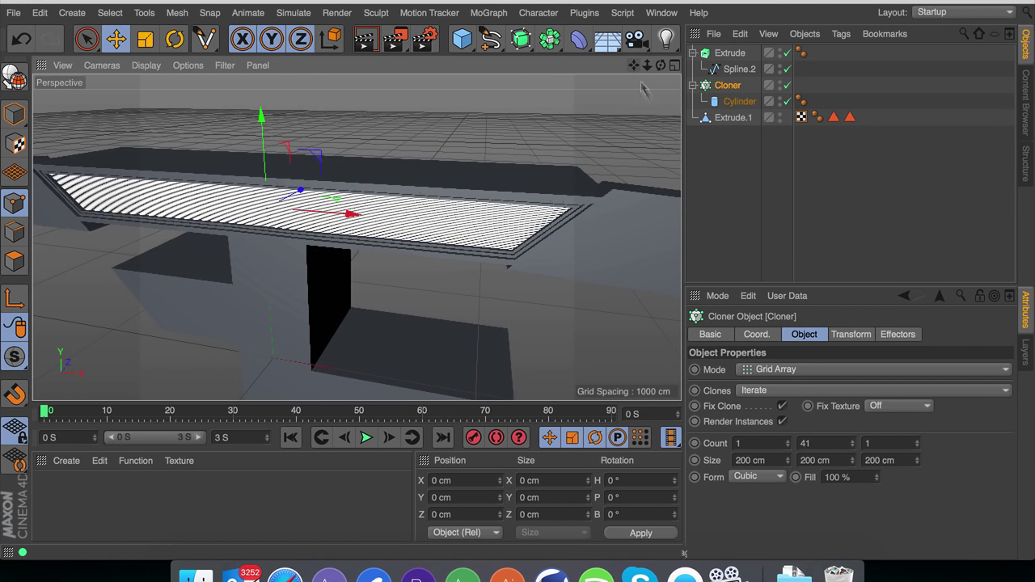
left_click(784, 420)
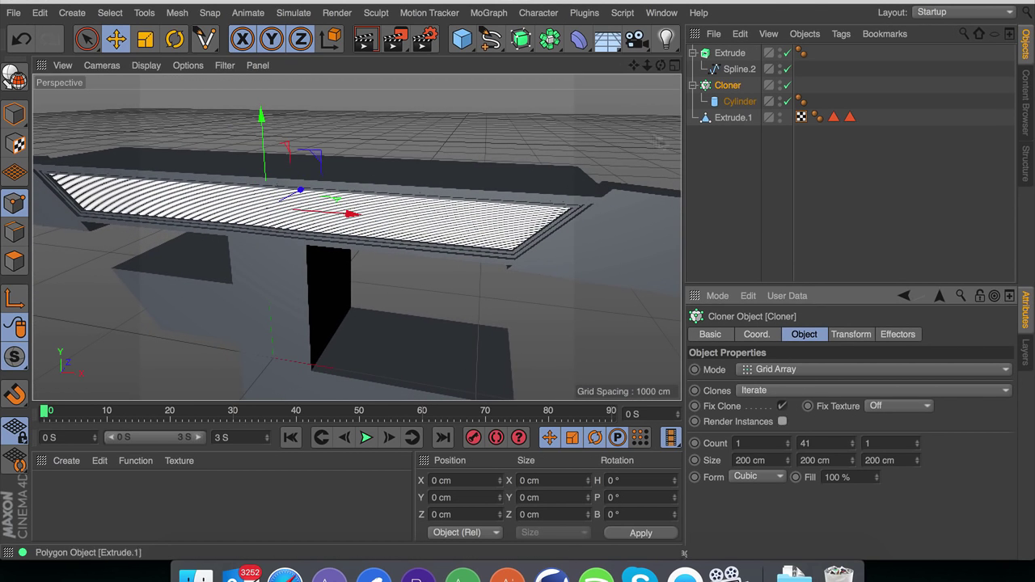
left_click(550, 38)
left_click(838, 60, "alt")
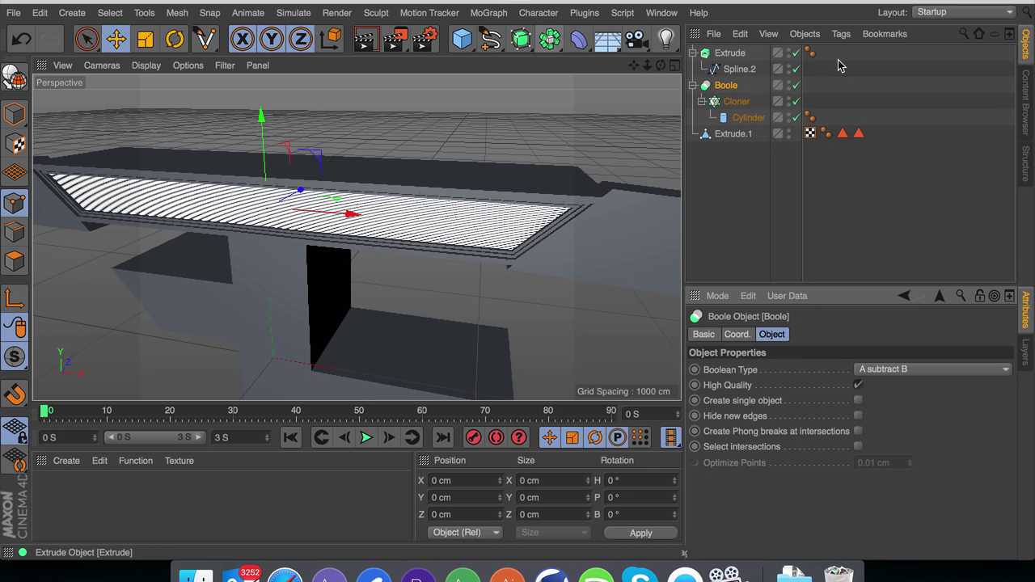
Place the Extrude below the Cloner inside the Boole to subtract it from the overhanging pipes
left_click(701, 102)
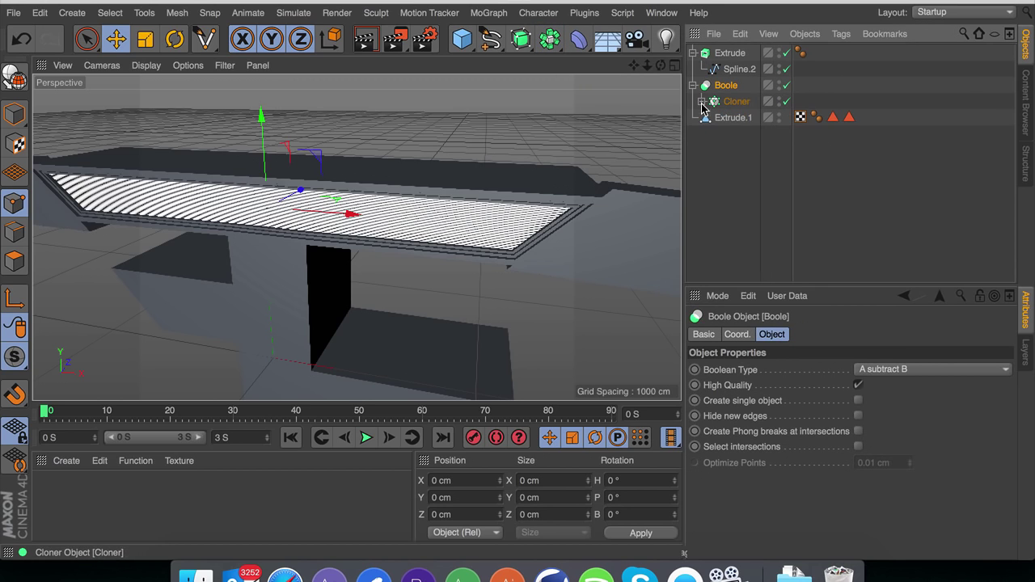
left_click(694, 54)
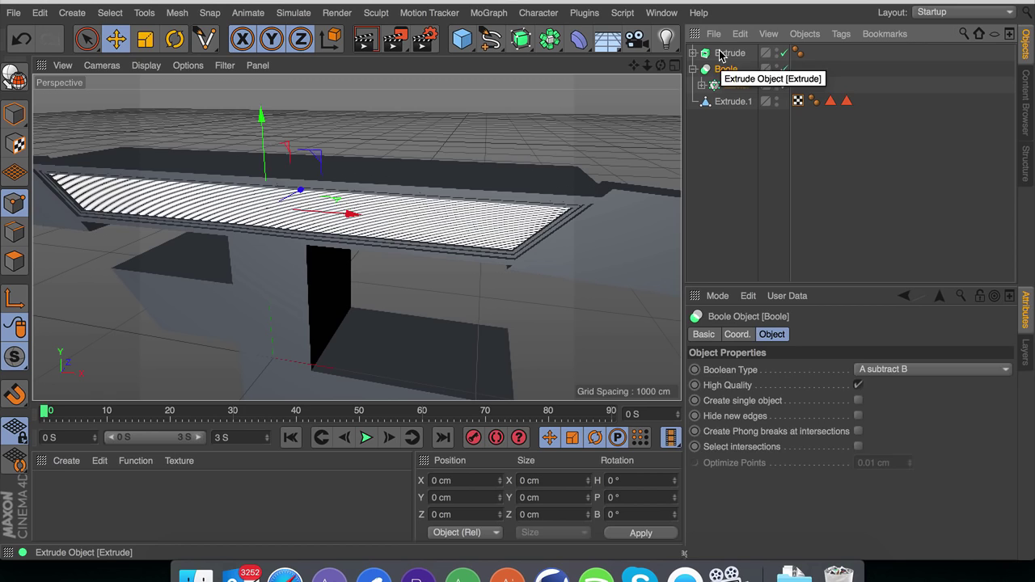
left_click(728, 55)
left_click_drag(734, 55, 723, 88)
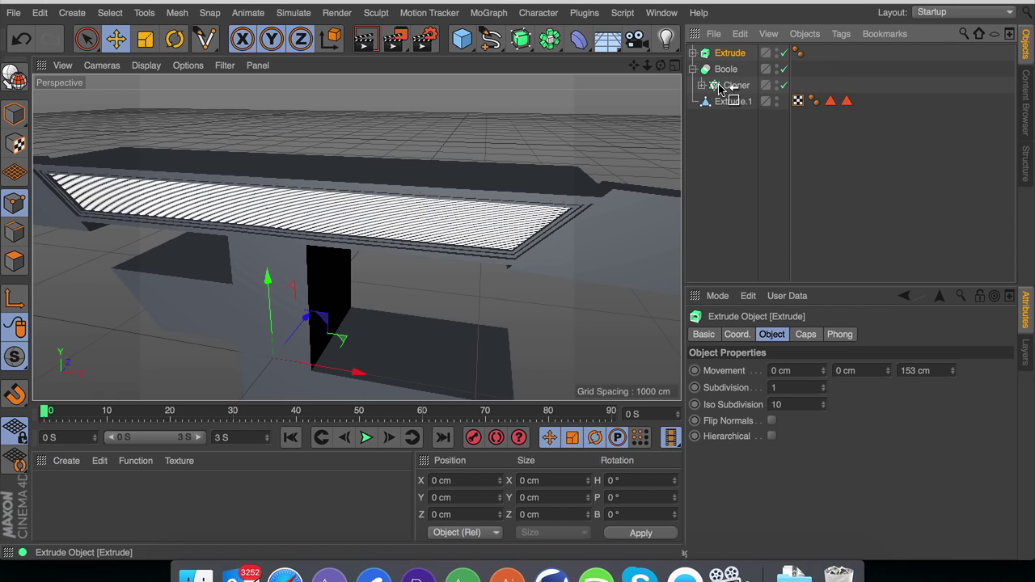
left_click_drag(720, 86, 724, 88)
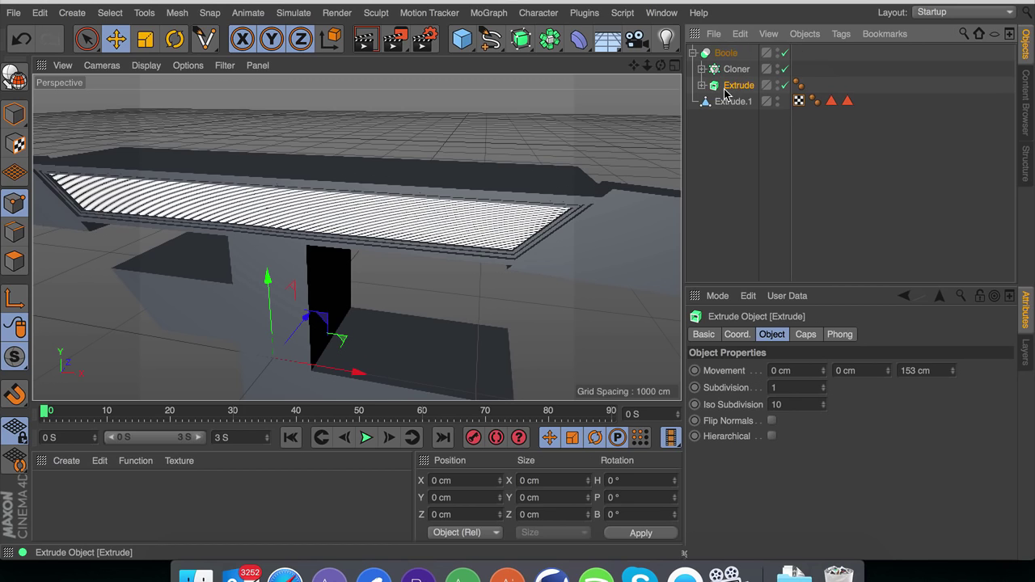
left_click(756, 168)
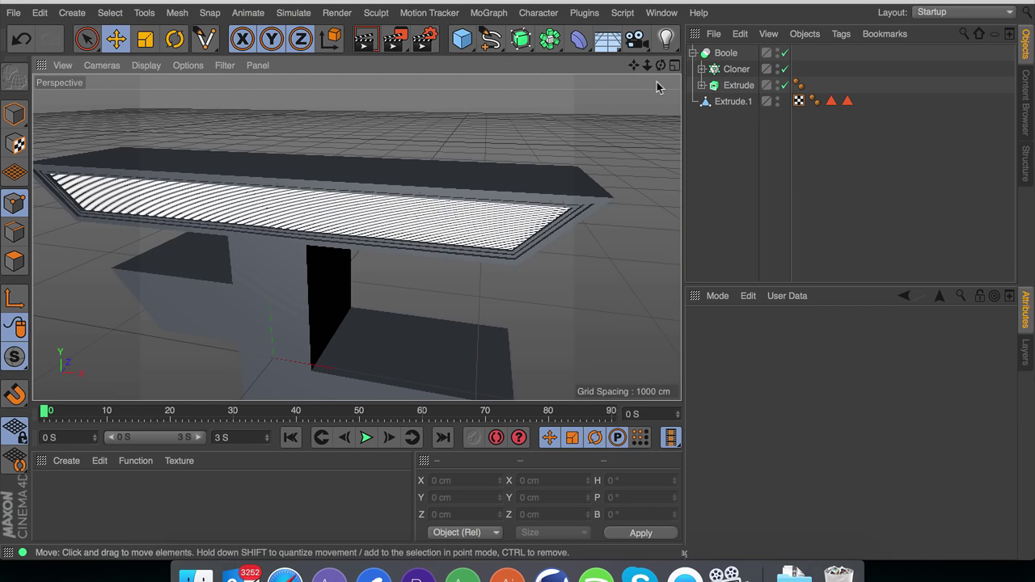
Set the cloned cylinder's rotation segments to 10
mouse_move(661, 66)
left_mouse_down()
mouse_move(638, 69)
mouse_move(668, 66)
left_mouse_up()
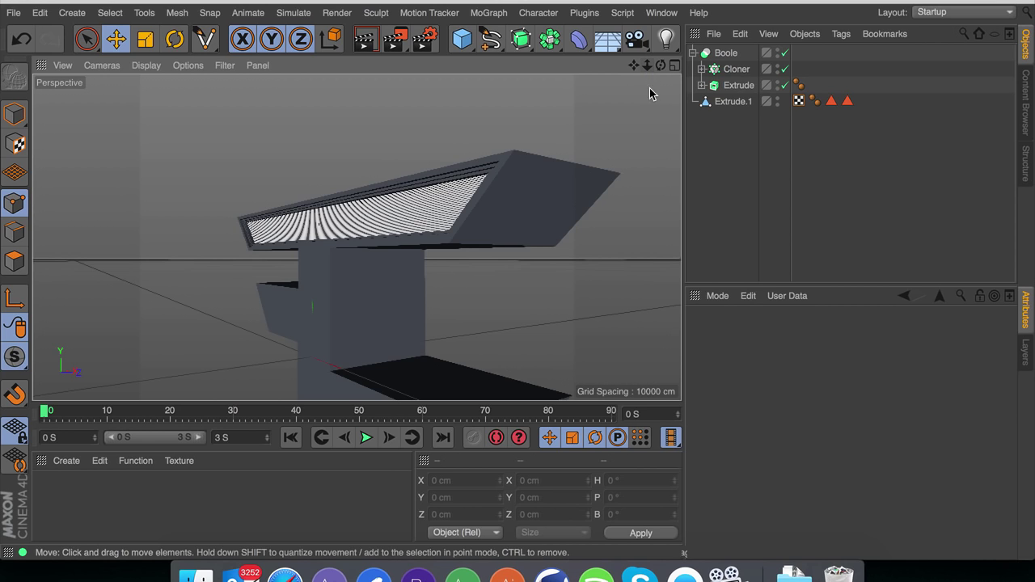
left_click(701, 70)
left_click(738, 87)
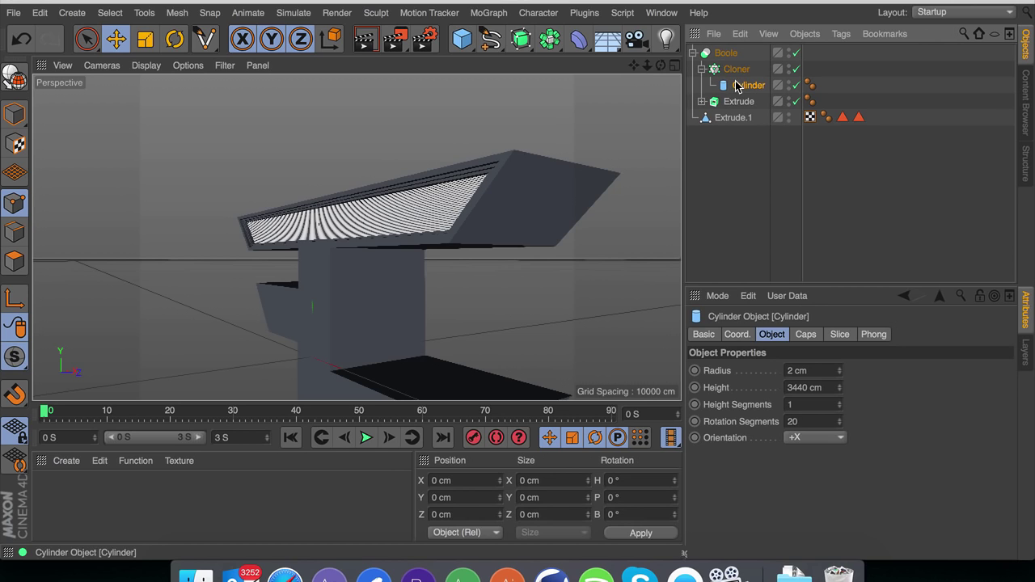
left_click(811, 421)
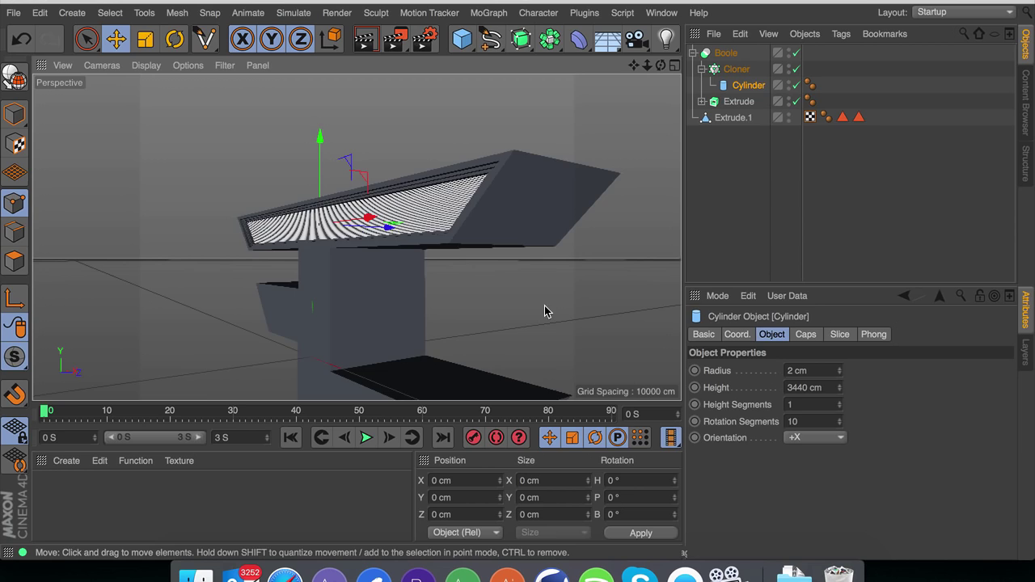
scroll(435, 184, "up", 5)
scroll(436, 185, "down", 6)
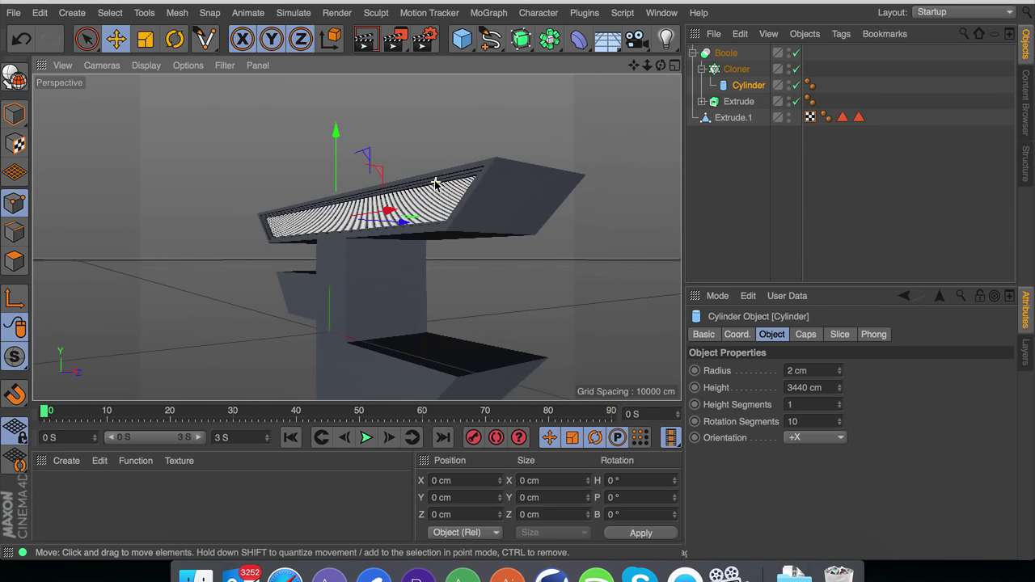
Inset the side face of the letter's vertical stem by about 19.5 cm and extrude it inward about 17 cm
left_click_drag(661, 66, 298, 195)
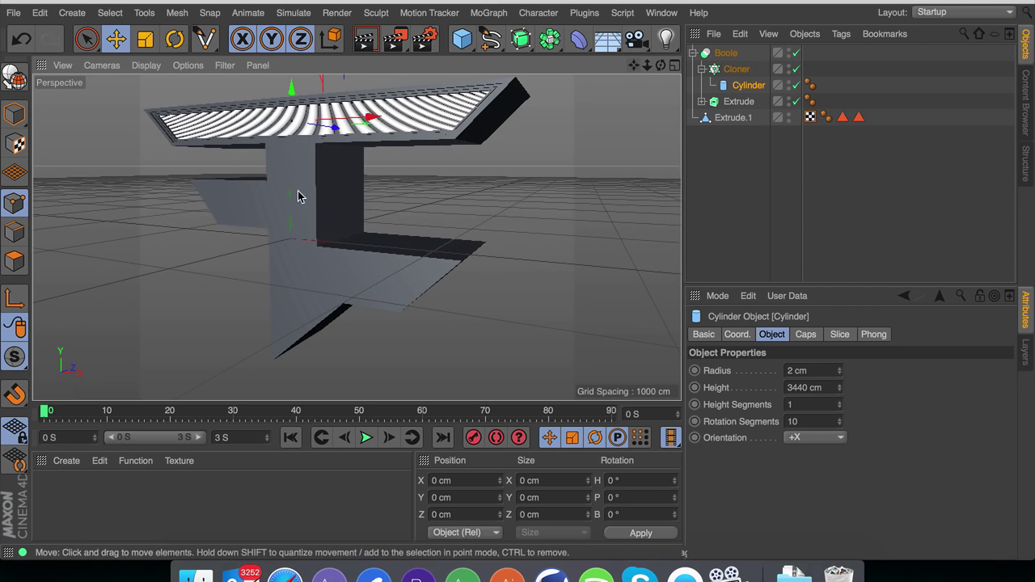
left_click(732, 117)
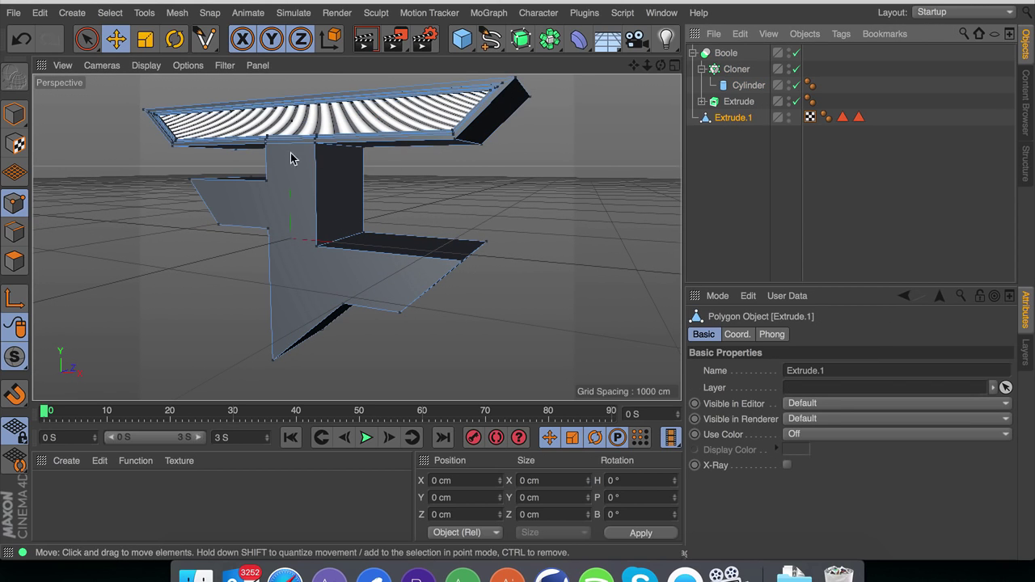
left_click(14, 260)
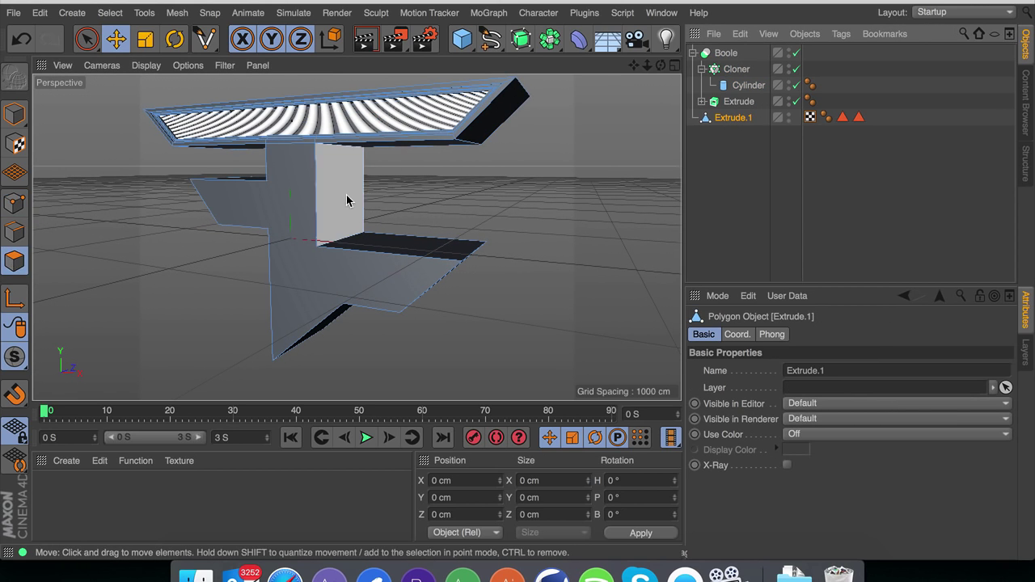
left_click(347, 197)
scroll(292, 191, "up", 6)
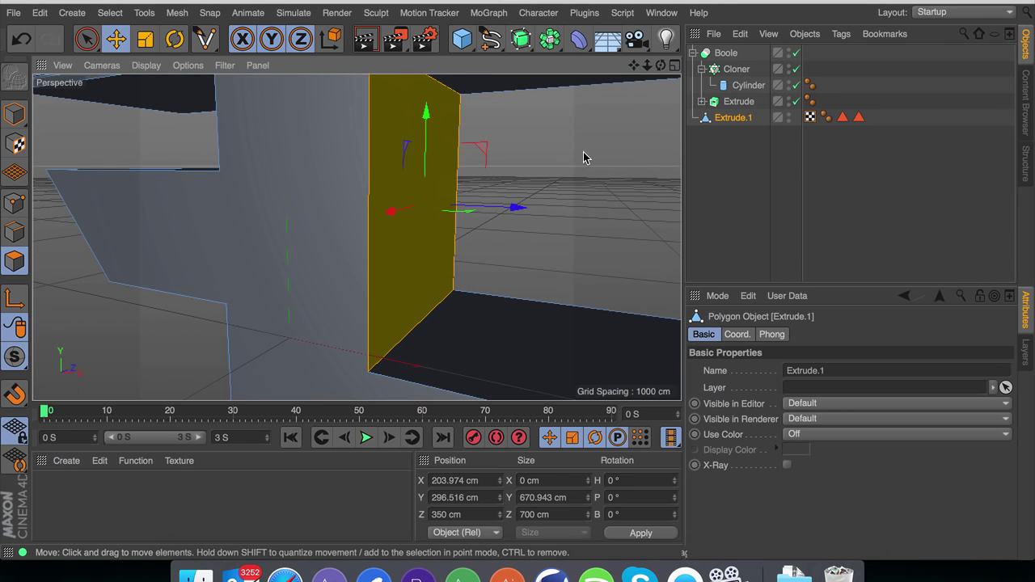
right_click(585, 157)
left_click(633, 309)
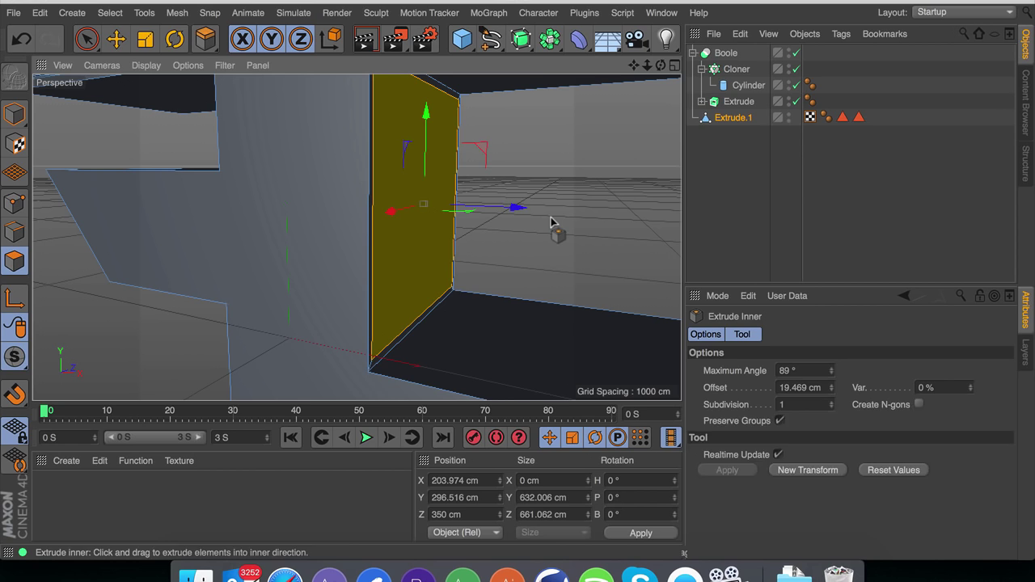
key("d")
left_click_drag(555, 224, 507, 224)
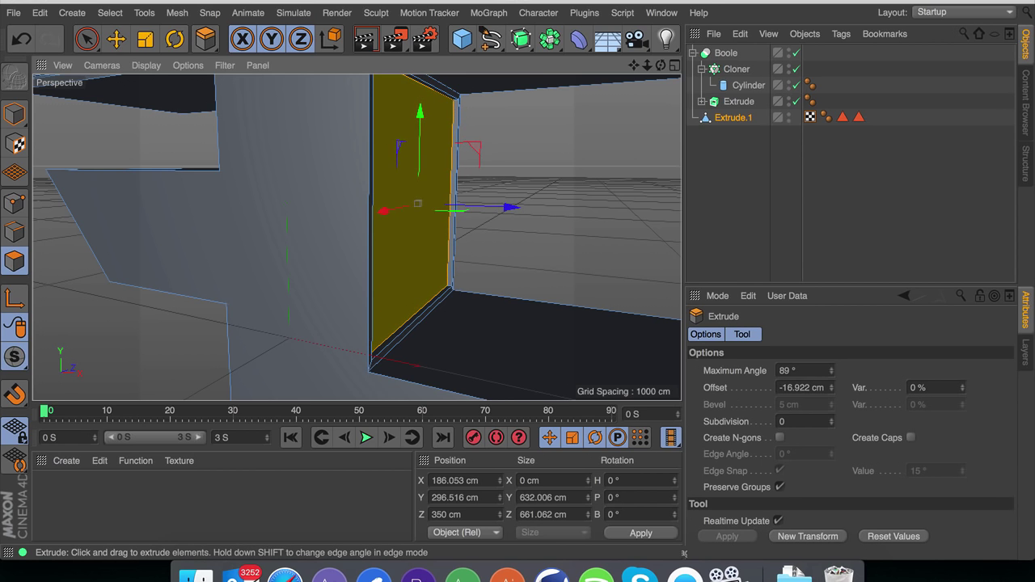
Inset the recessed stem face by about 18.4 cm and extrude it outward about 12.8 cm
right_click(563, 220)
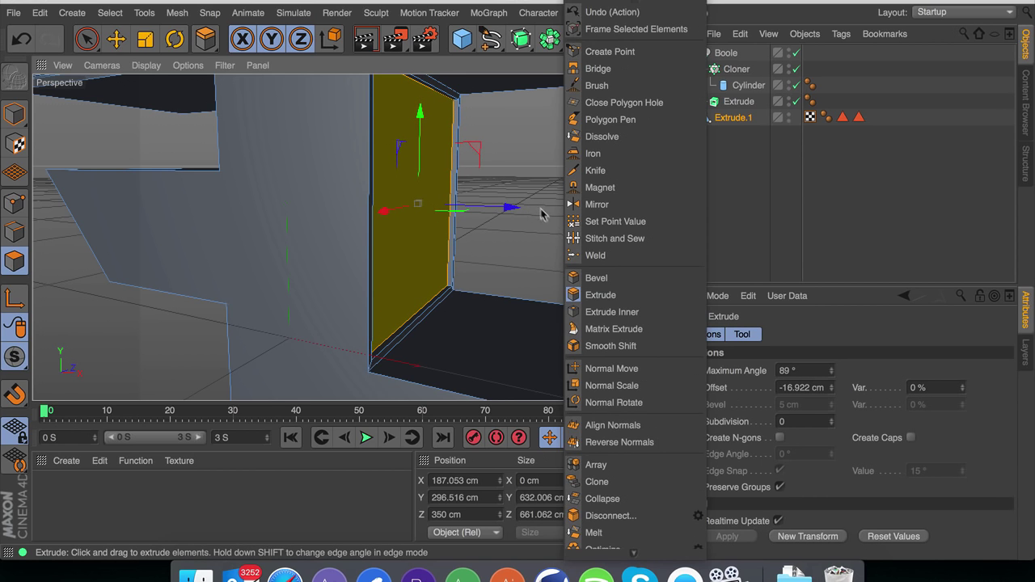
left_click(612, 312)
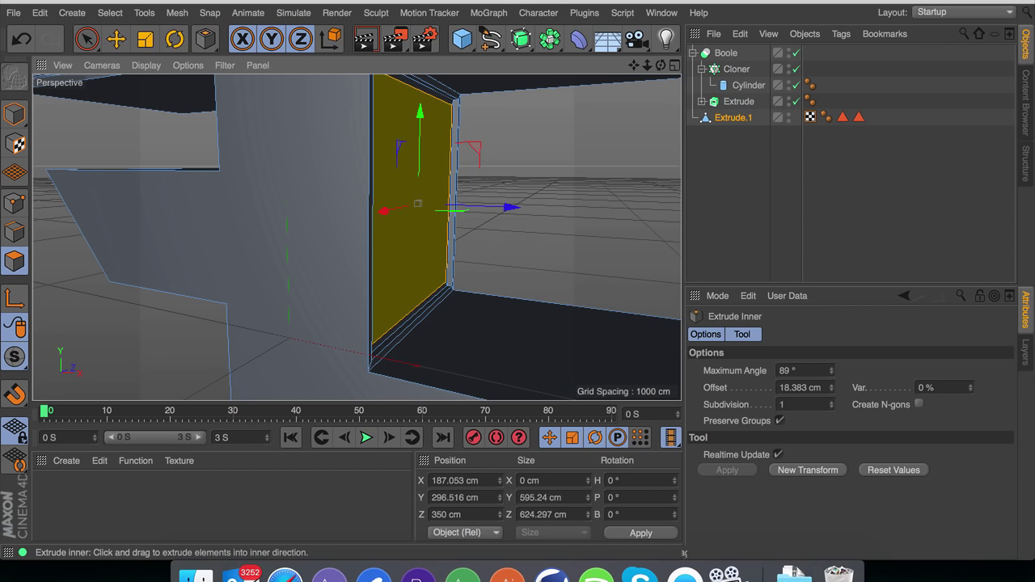
key("d")
left_click_drag(553, 220, 553, 220)
Inset the raised stem panel by about 17.3 cm and extrude it inward about 30 cm
right_click(554, 220)
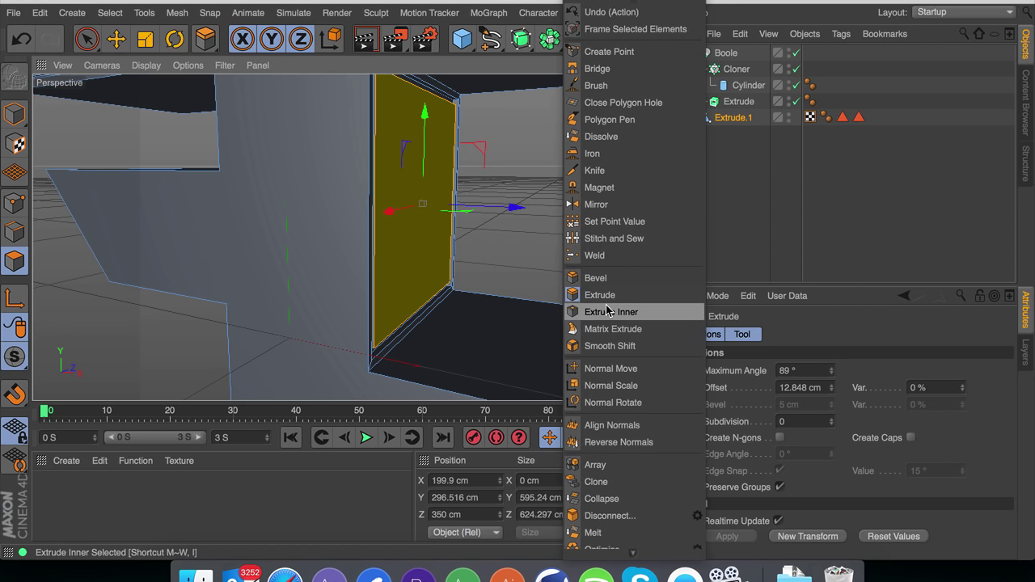
left_click(606, 245)
left_click_drag(573, 262, 595, 263)
right_click(580, 260)
left_click(620, 296)
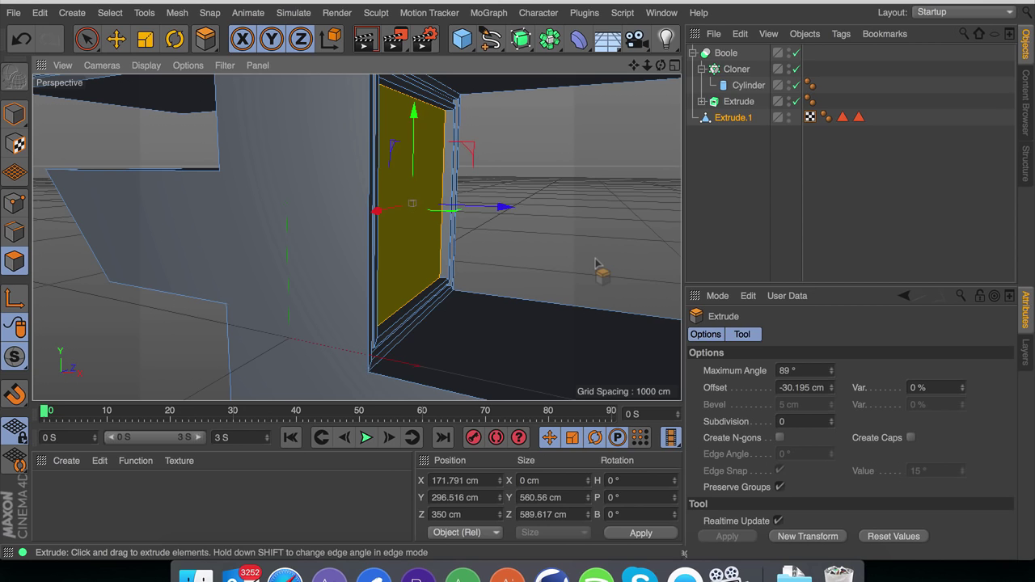
Inset the sunken stem panel by about 13.4 cm, extrude it outward about 22.6 cm, and clear the selection
right_click(595, 263)
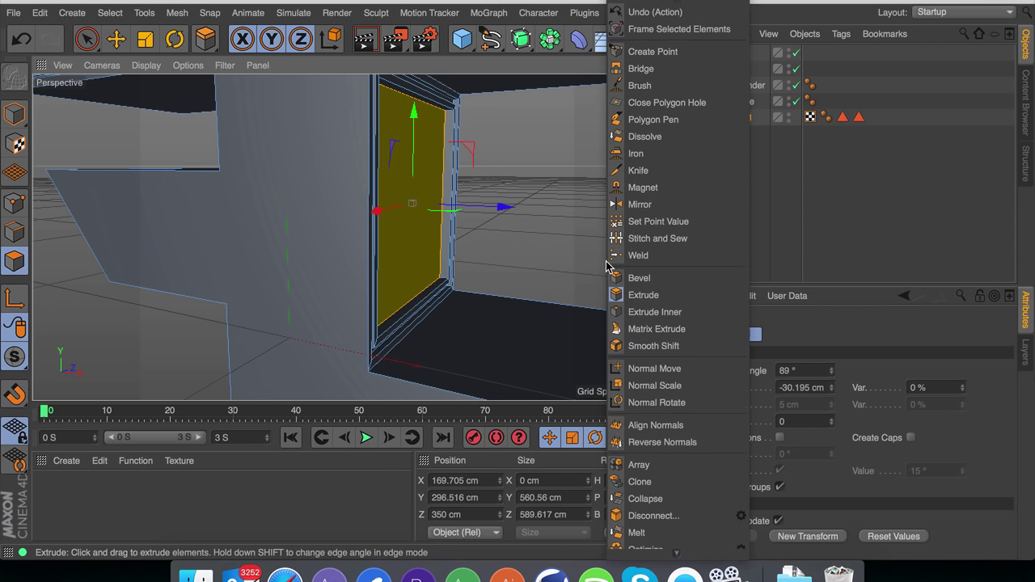
left_click(646, 308)
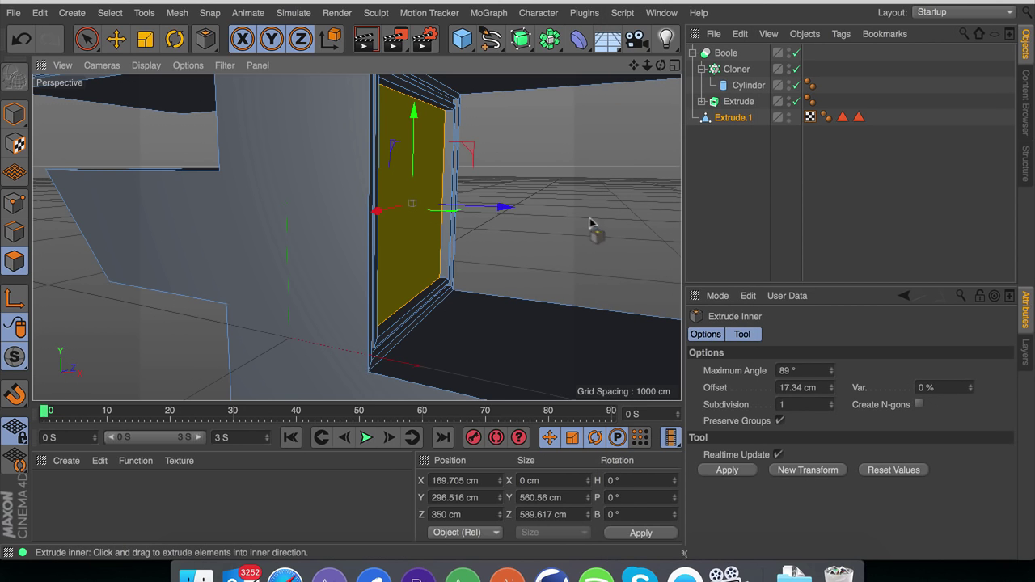
left_click_drag(591, 221, 582, 221)
right_click(590, 225)
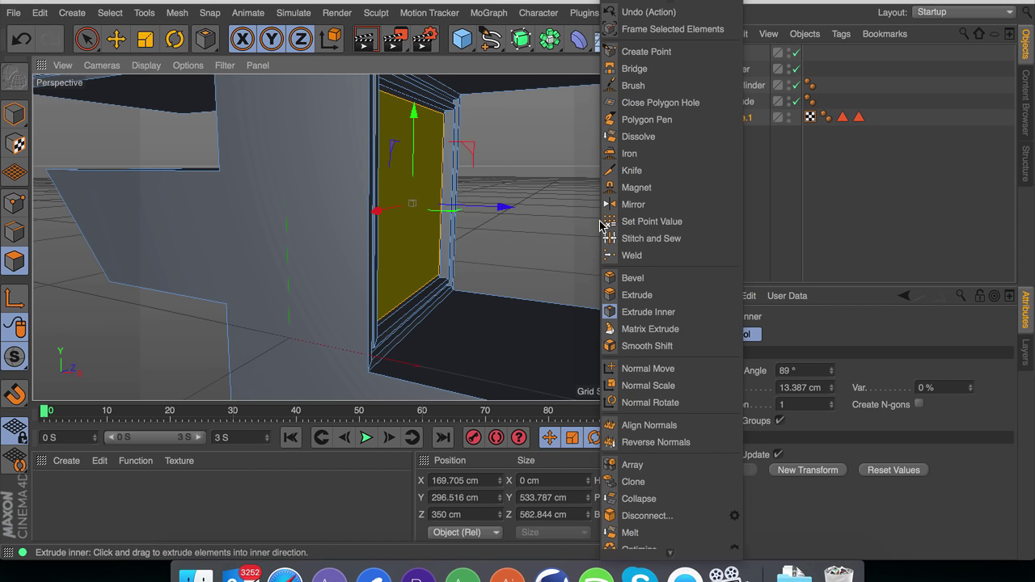
left_click(654, 296)
left_click_drag(588, 241, 594, 241)
key("e")
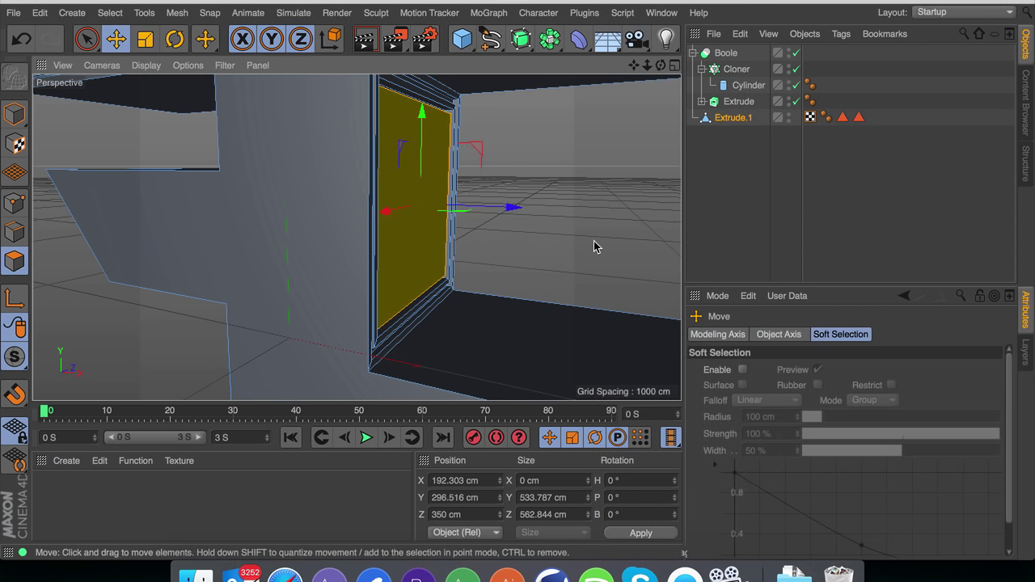
left_click(594, 241)
Move the stem's innermost panel deeper into its recess and deselect it
left_click_drag(428, 171, 324, 212, "alt")
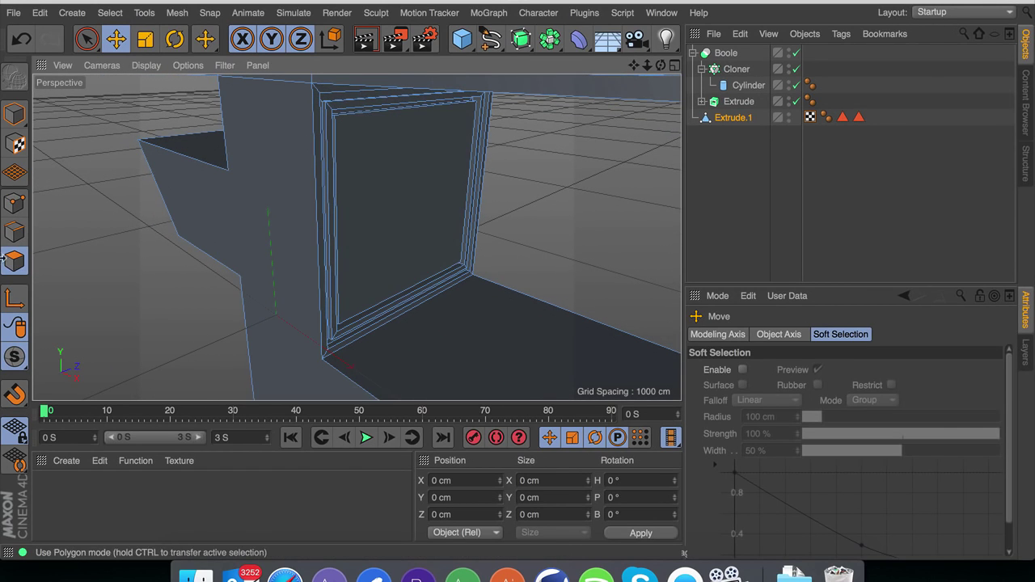
left_click(406, 186)
left_click_drag(487, 224, 469, 224)
left_click(518, 245)
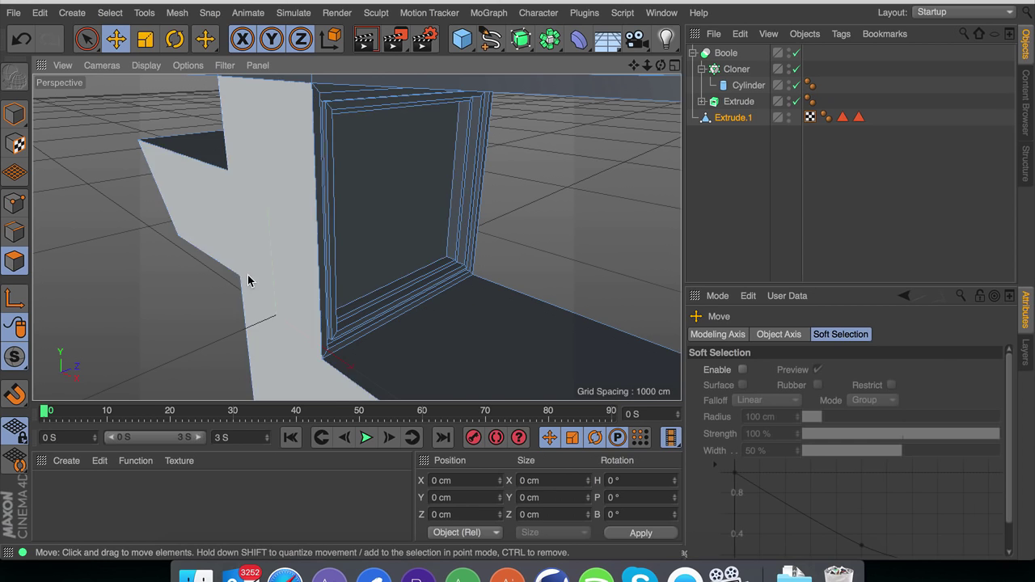
Switch to edge editing and select the inner edge loop of the raised rim around the stem recess
left_click(15, 232)
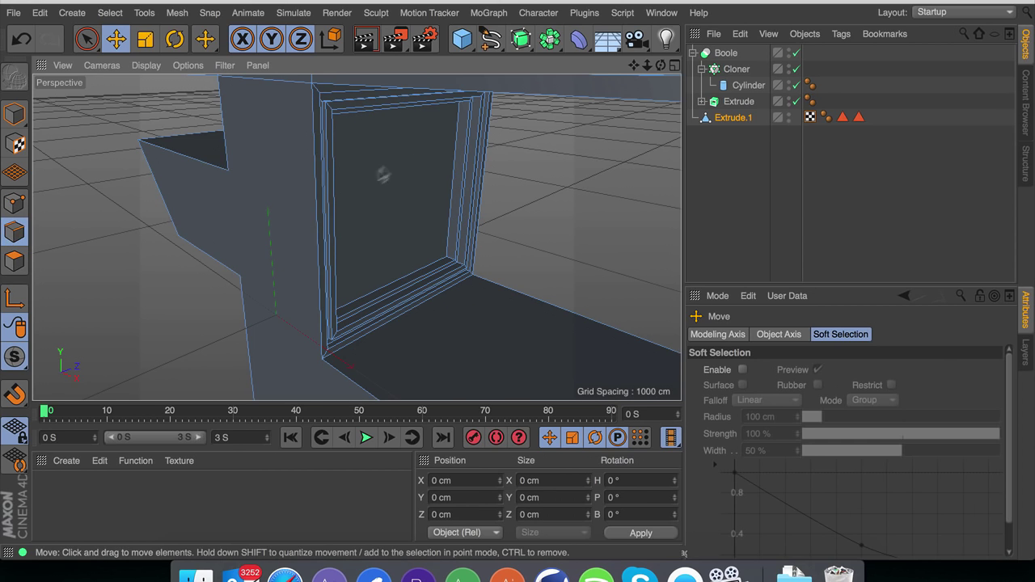
scroll(322, 84, "up", 2)
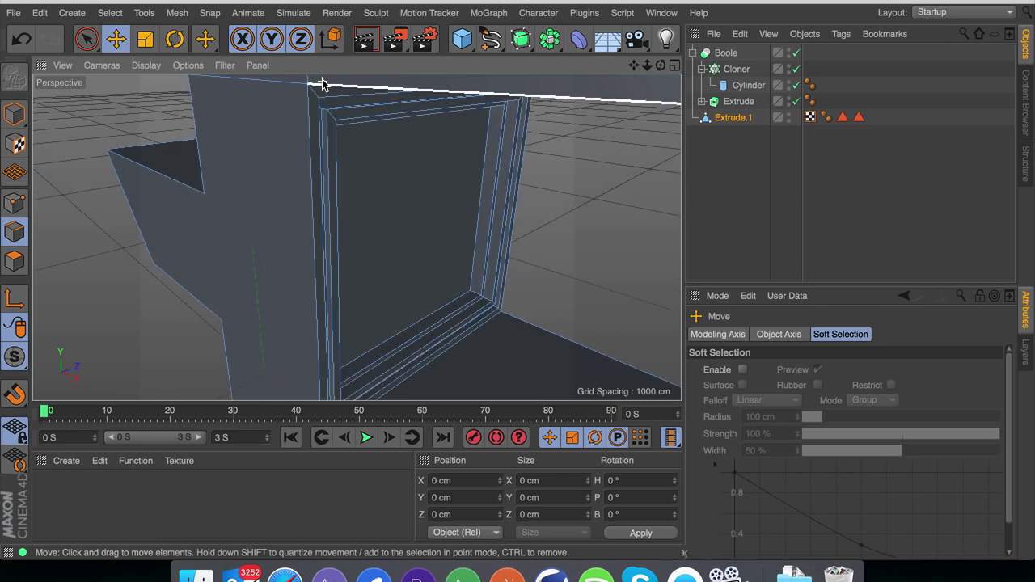
scroll(321, 85, "up", 5)
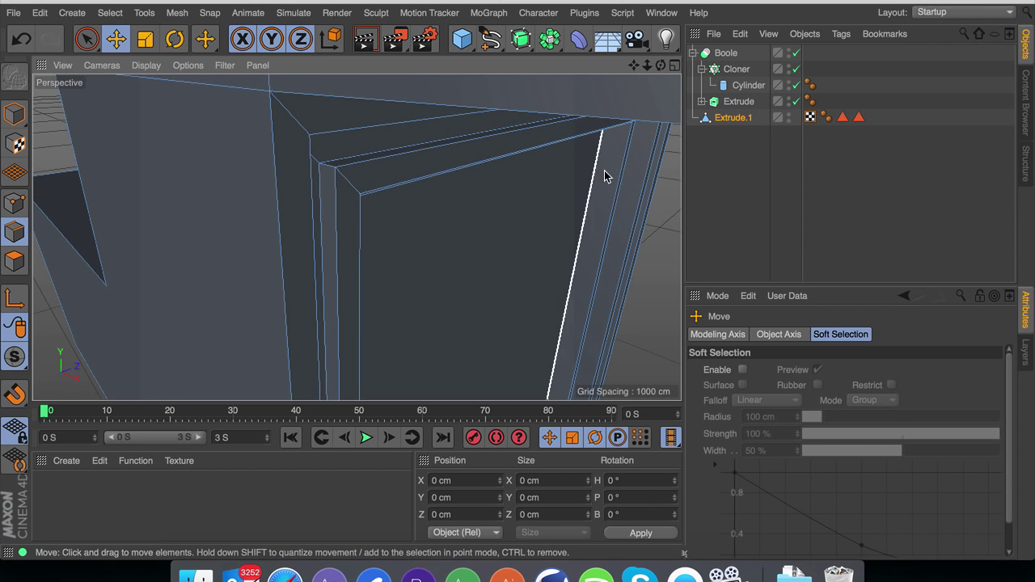
left_click_drag(635, 65, 635, 37)
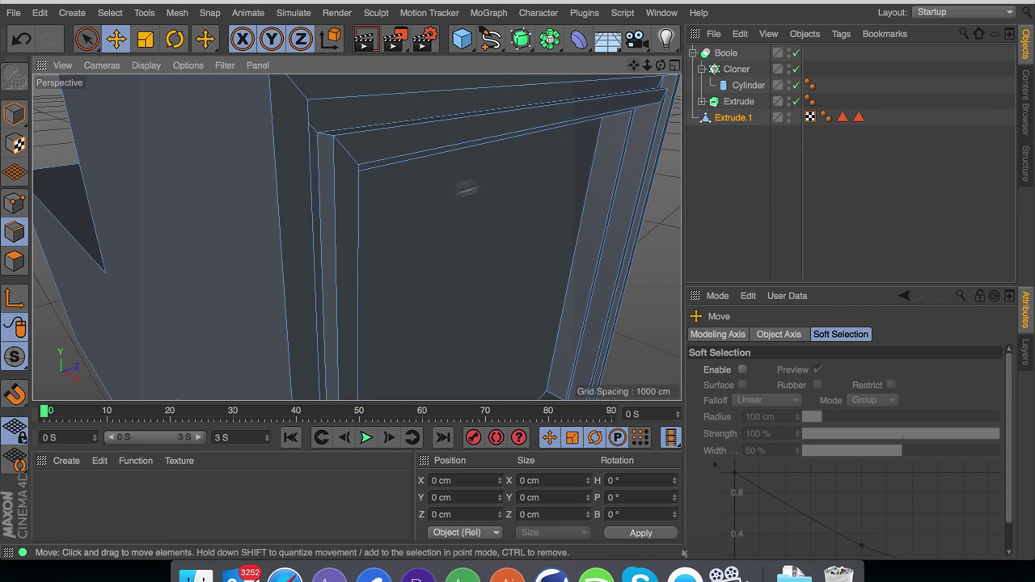
left_click(383, 135)
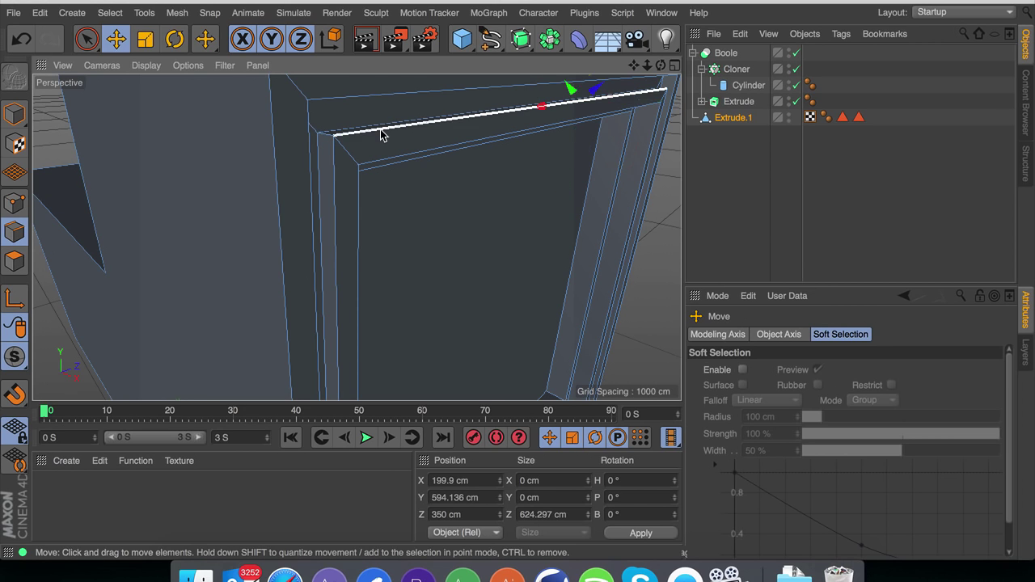
double_click(382, 135)
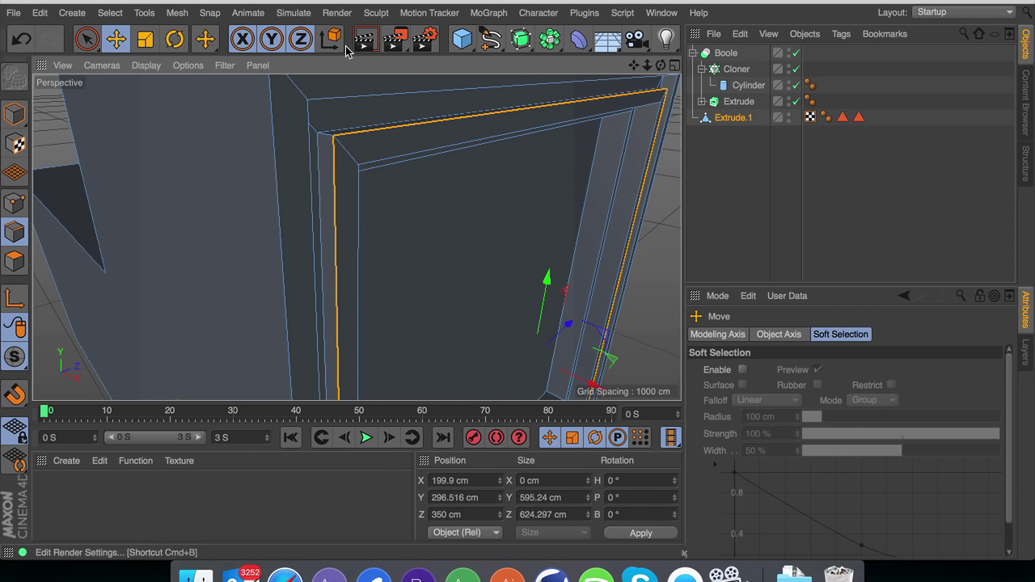
Use Loop Selection to select the edge loop around the outside of the recess's innermost ledge
left_click(110, 12)
left_click(134, 127)
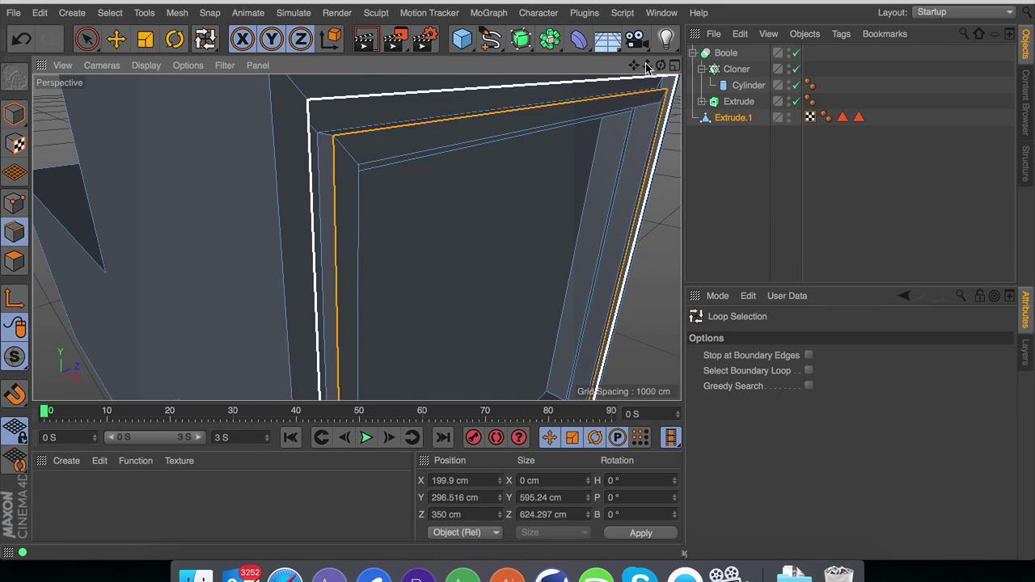
left_click_drag(647, 66, 584, 68)
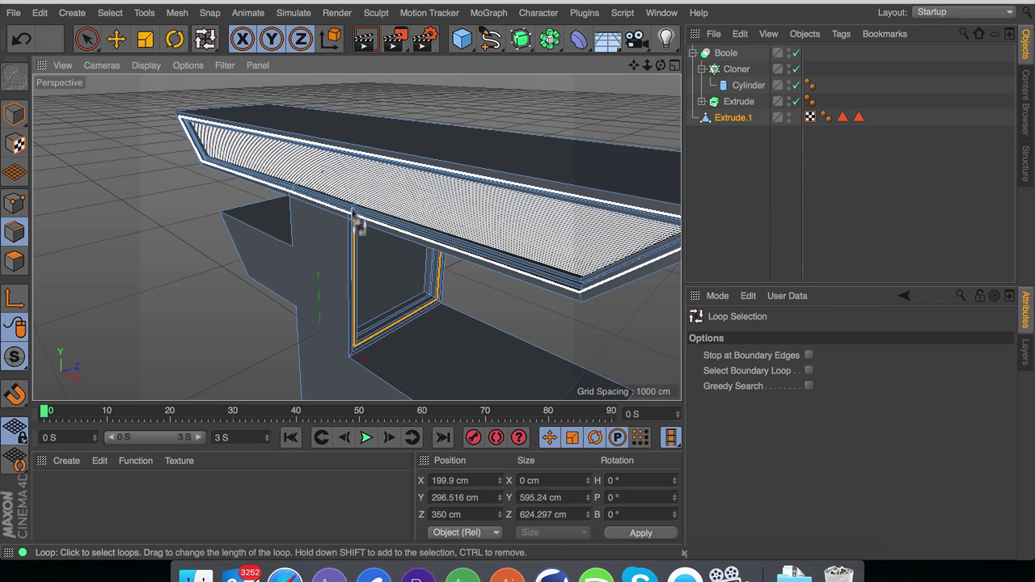
left_click(346, 143)
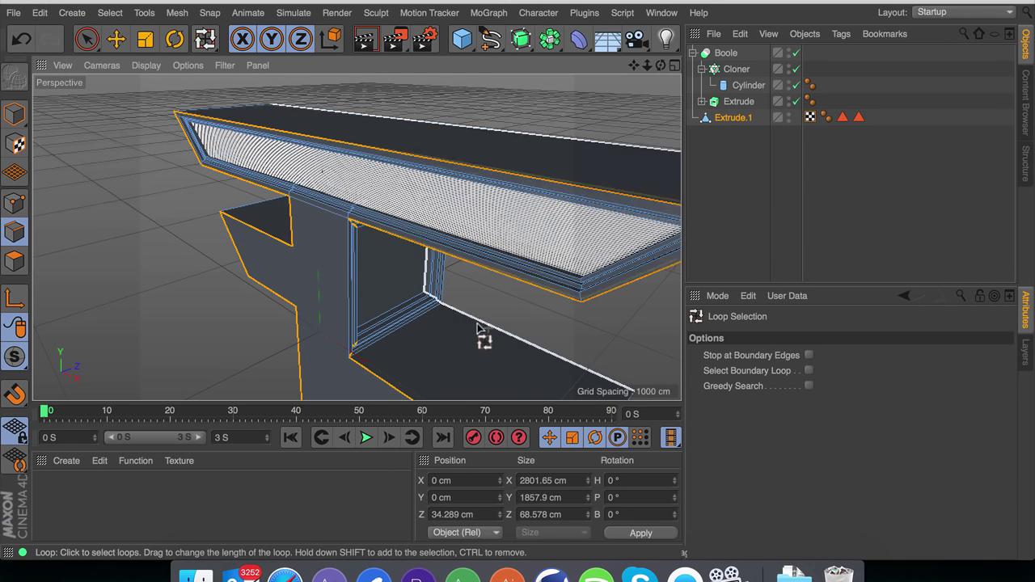
left_click_drag(478, 327, 344, 236, "alt")
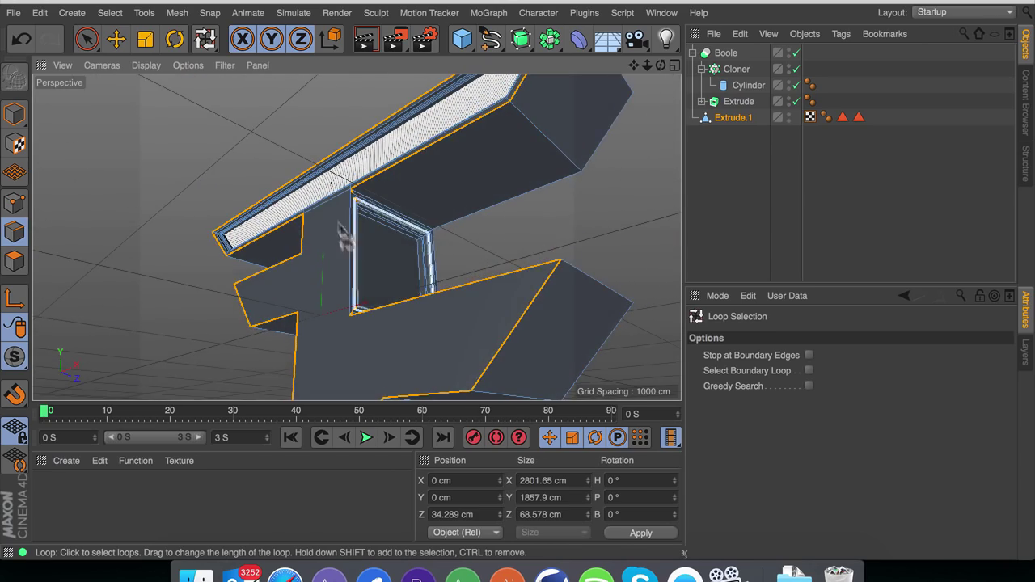
scroll(345, 237, "up", 5)
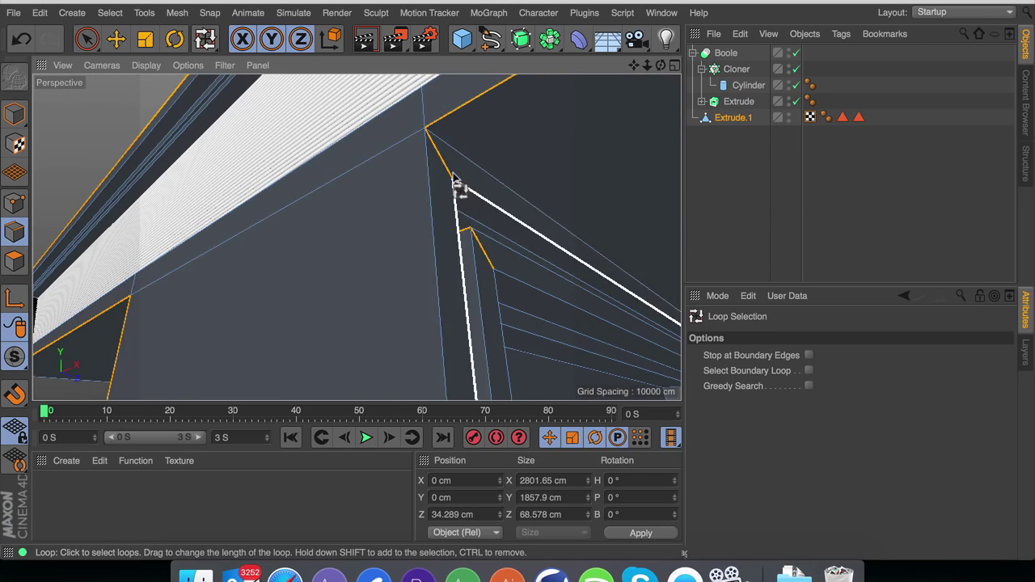
scroll(457, 180, "down", 5)
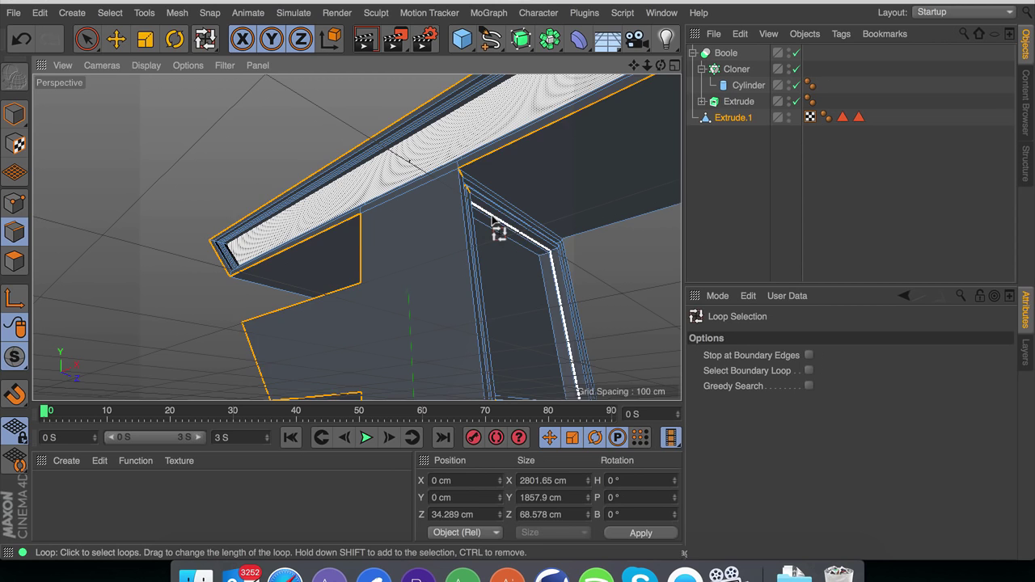
left_click(493, 216)
right_click(630, 285)
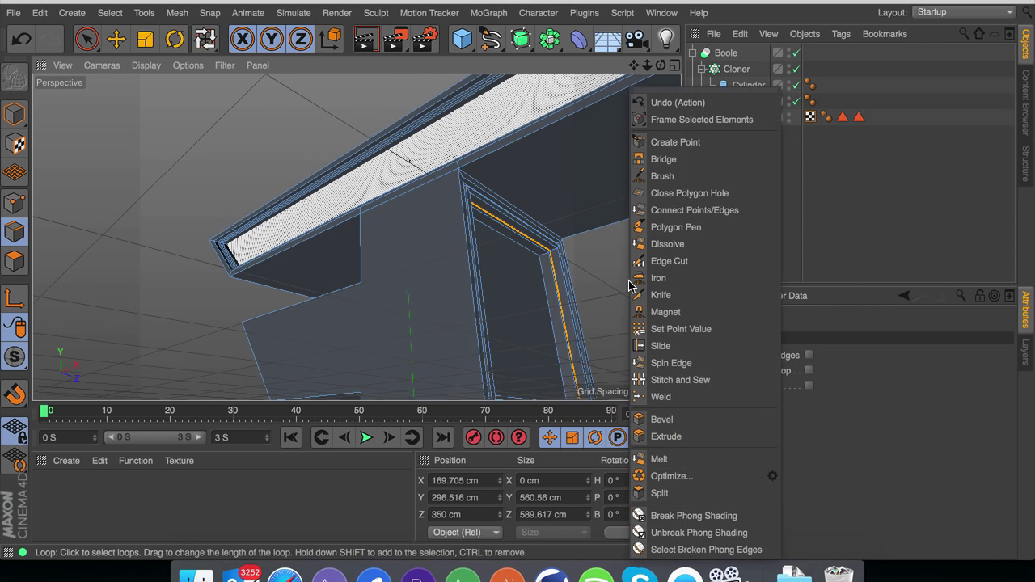
left_click(657, 420)
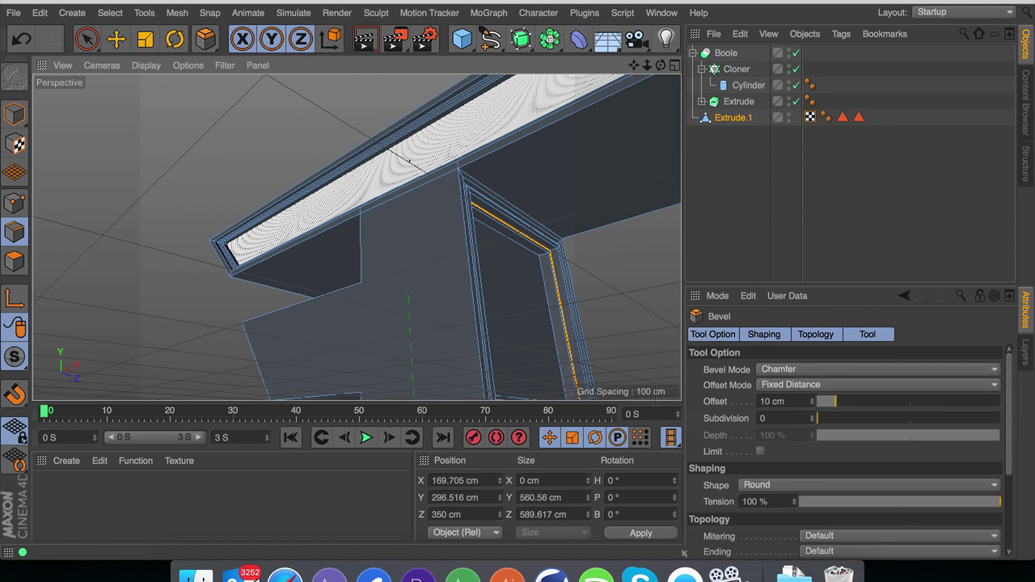
left_click_drag(632, 65, 533, 63)
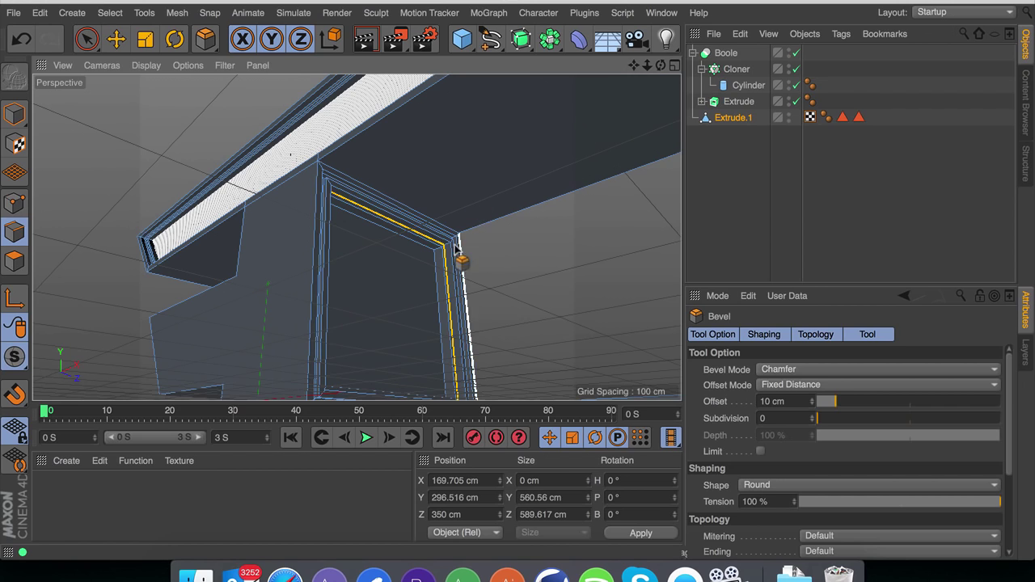
scroll(450, 263, "up", 2)
scroll(456, 267, "up", 5)
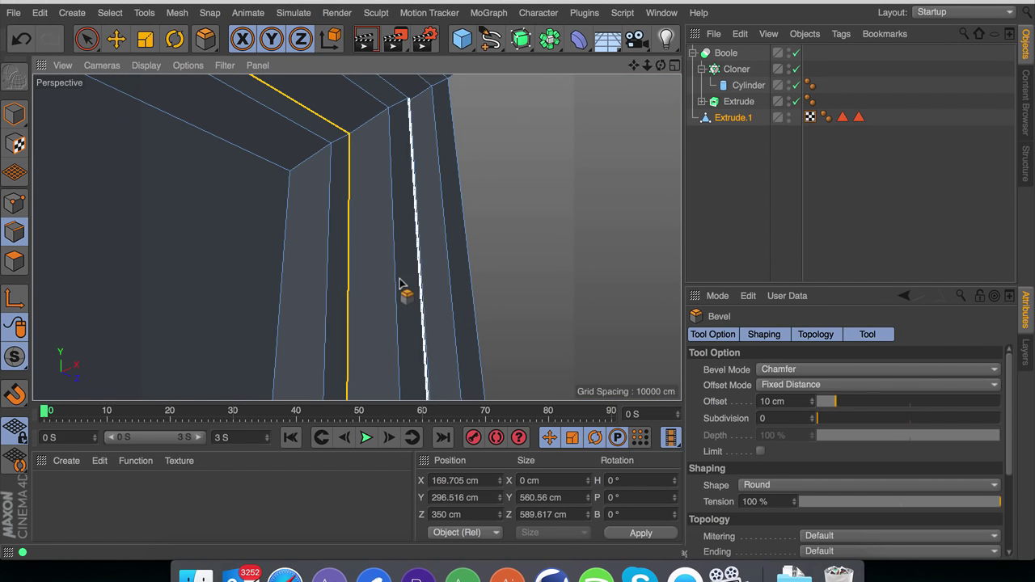
Chamfer the edge loop around the rim of the deepest stem recess with a bevel offset of about 4.8 cm
key("e")
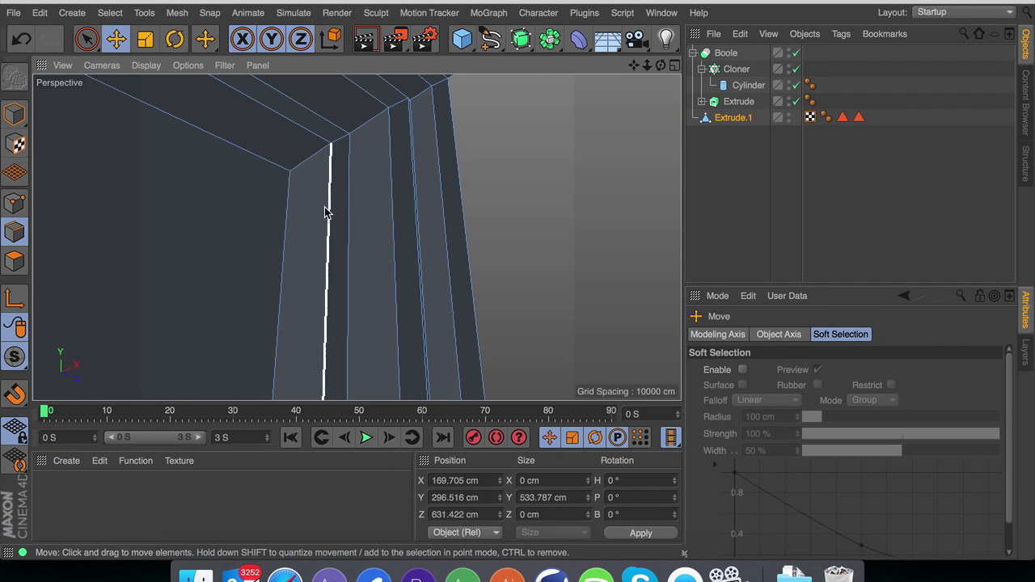
left_click(327, 212)
right_click(489, 204)
left_click(518, 428)
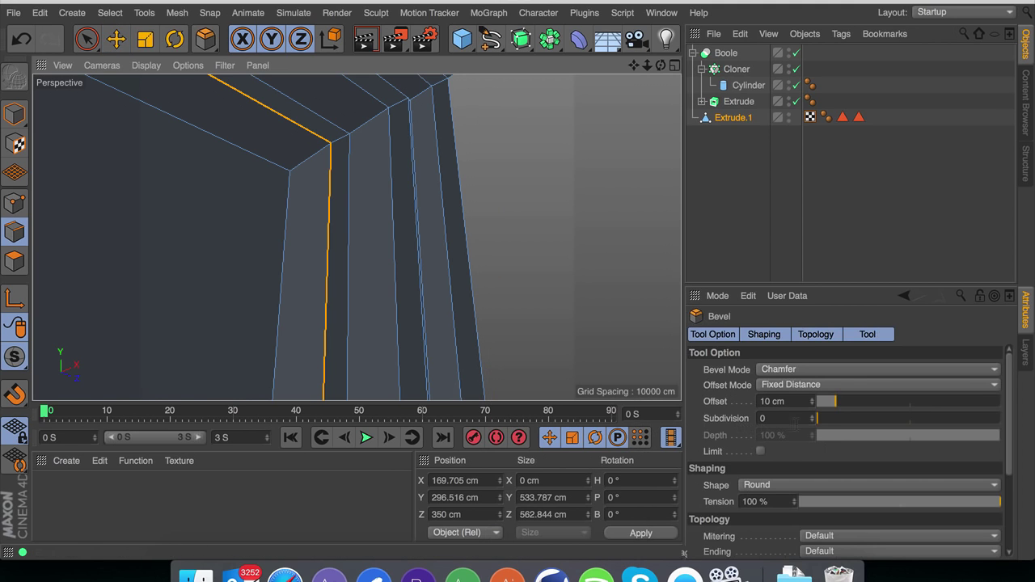
left_click_drag(517, 283, 477, 283)
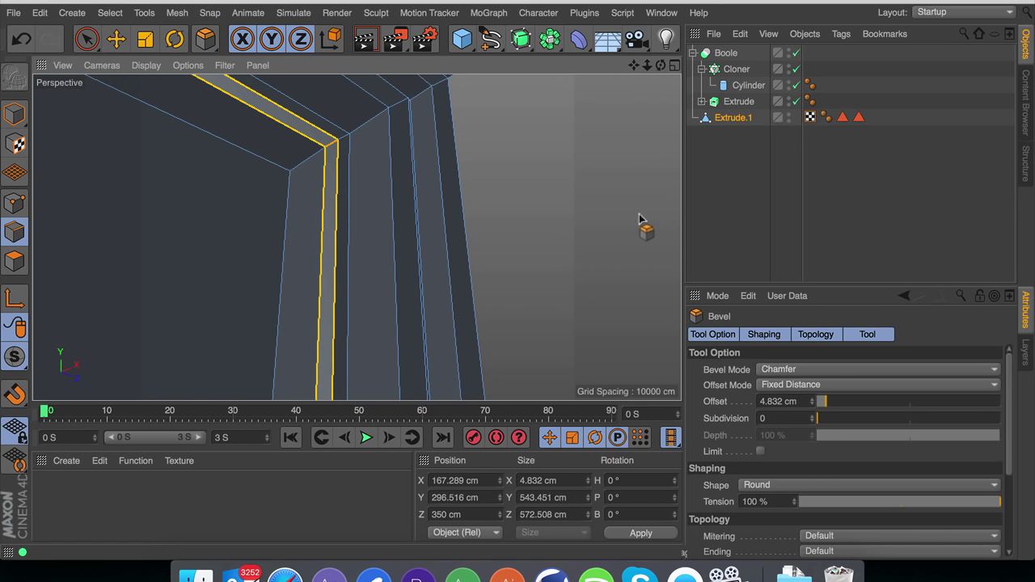
Try up to 8 subdivisions on the bevel around the deepest stem recess
left_click(872, 417)
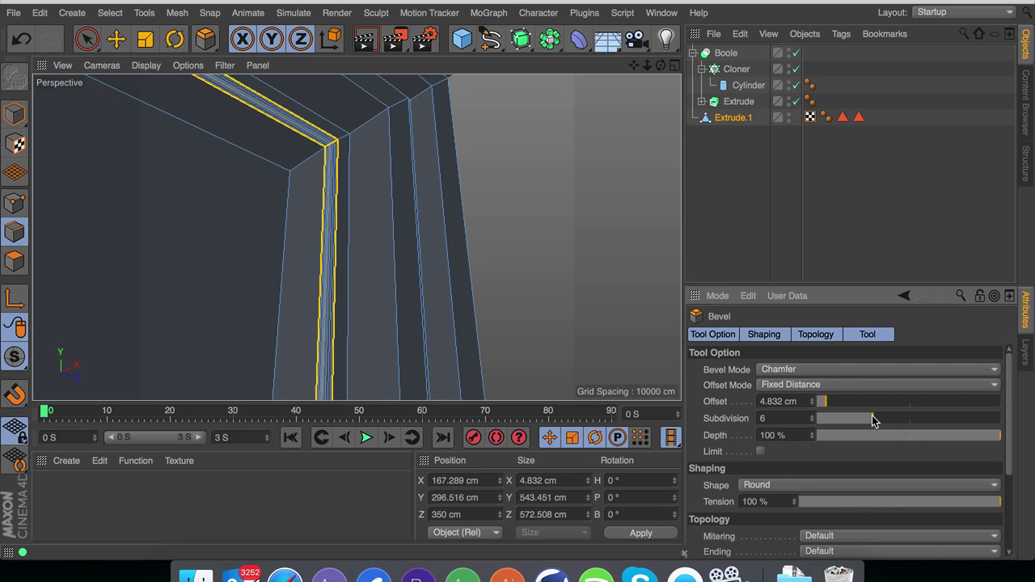
left_click_drag(872, 417, 893, 421)
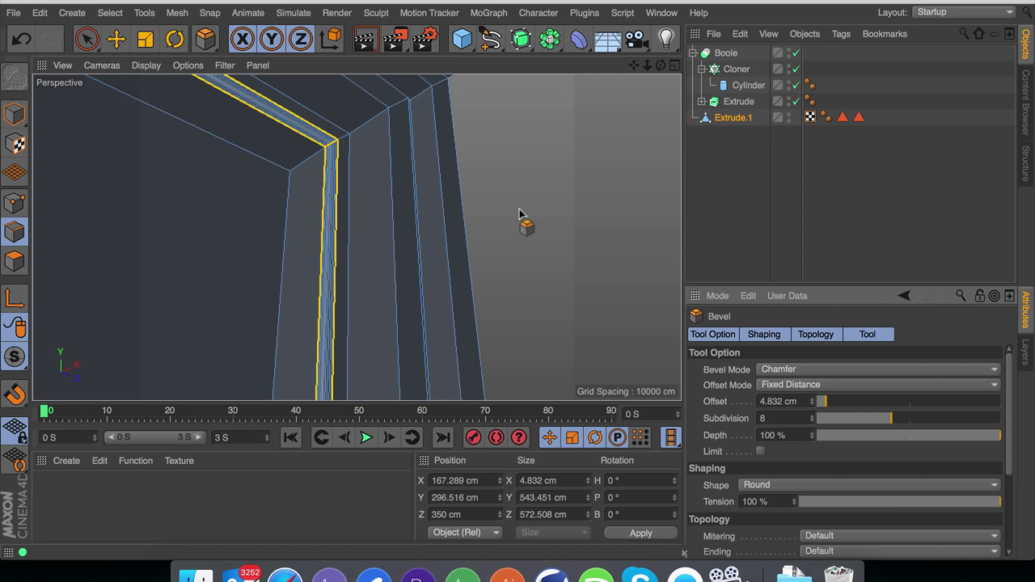
left_click_drag(826, 428, 759, 426)
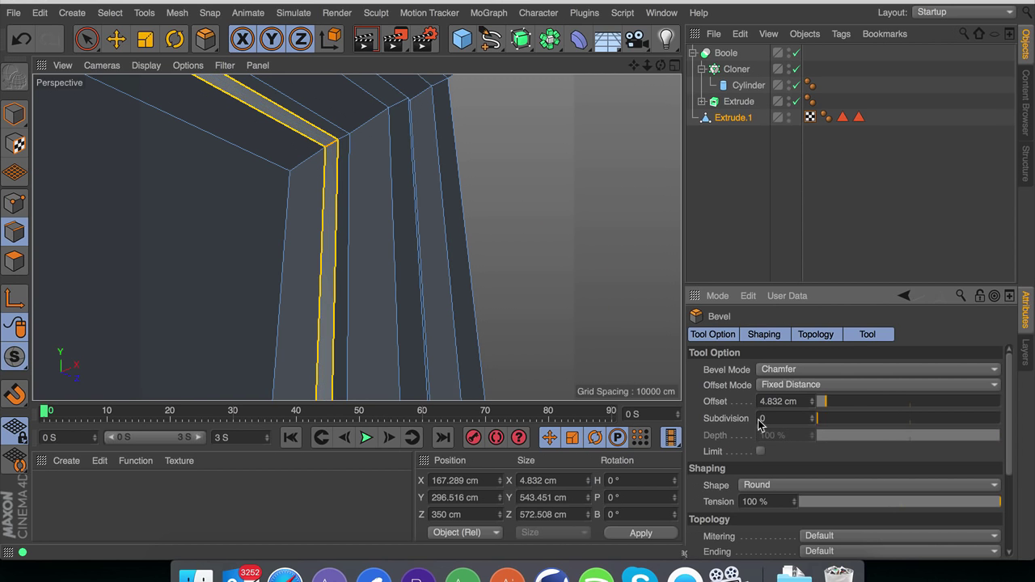
Deselect the beveled edges and set the Phong Angle of Extrude.1's Phong tag to 30°
left_click(528, 235)
left_click_drag(292, 201, 229, 263, "alt")
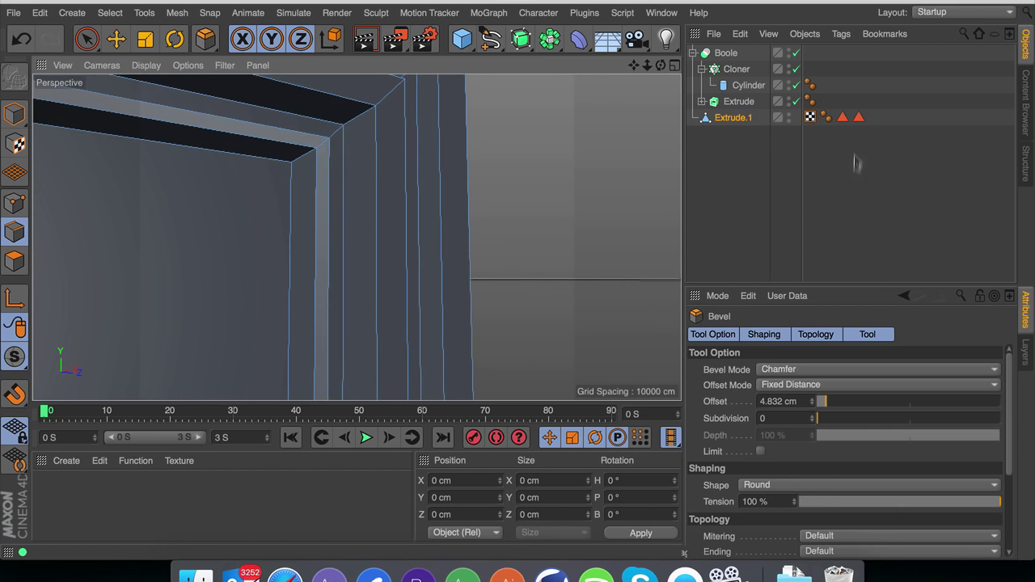
left_click(826, 117)
left_click(813, 387)
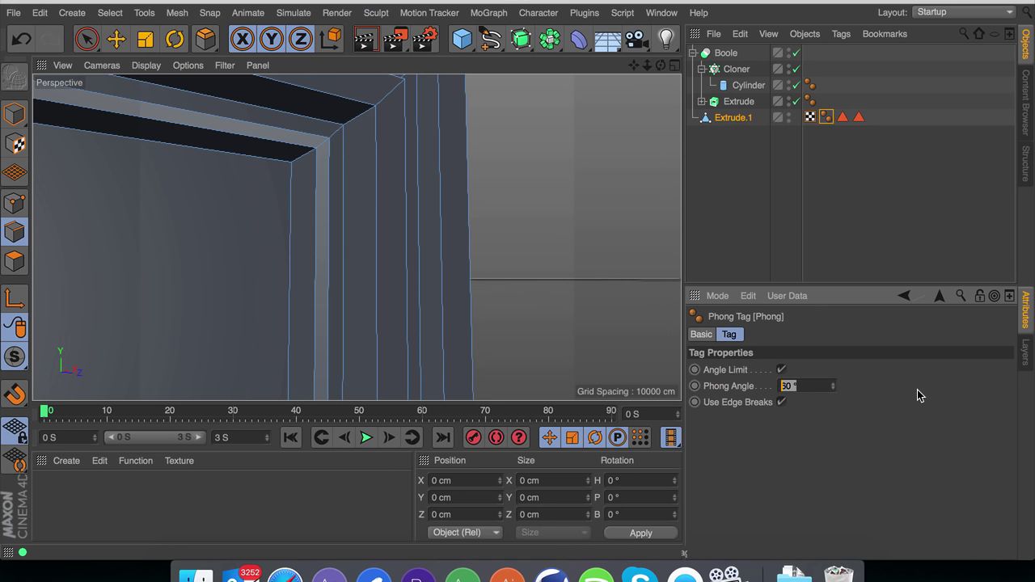
type("30")
key("Return")
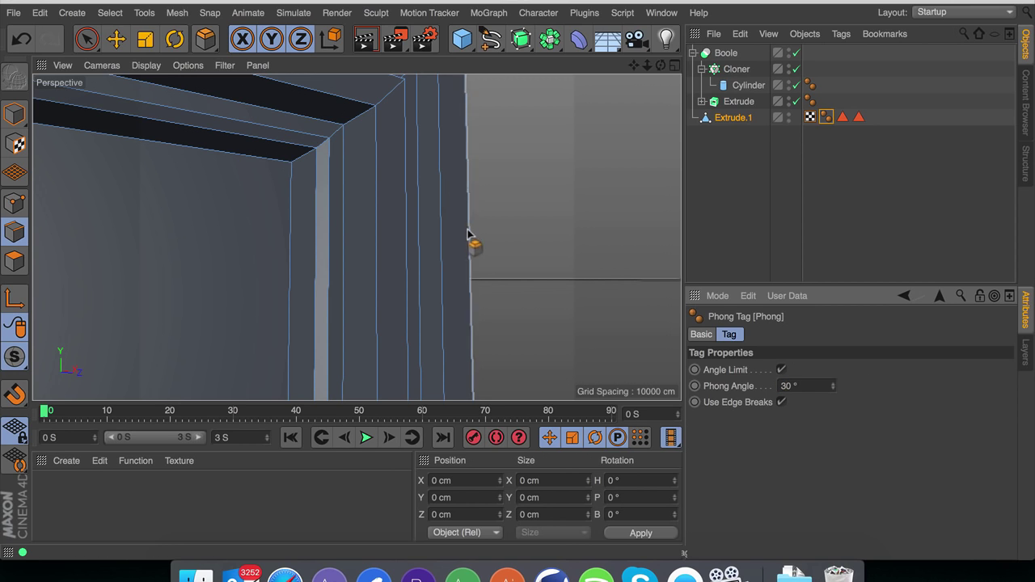
Examine the beveled stem recess up close and in relation to the whole letter
key("e")
left_click(407, 217)
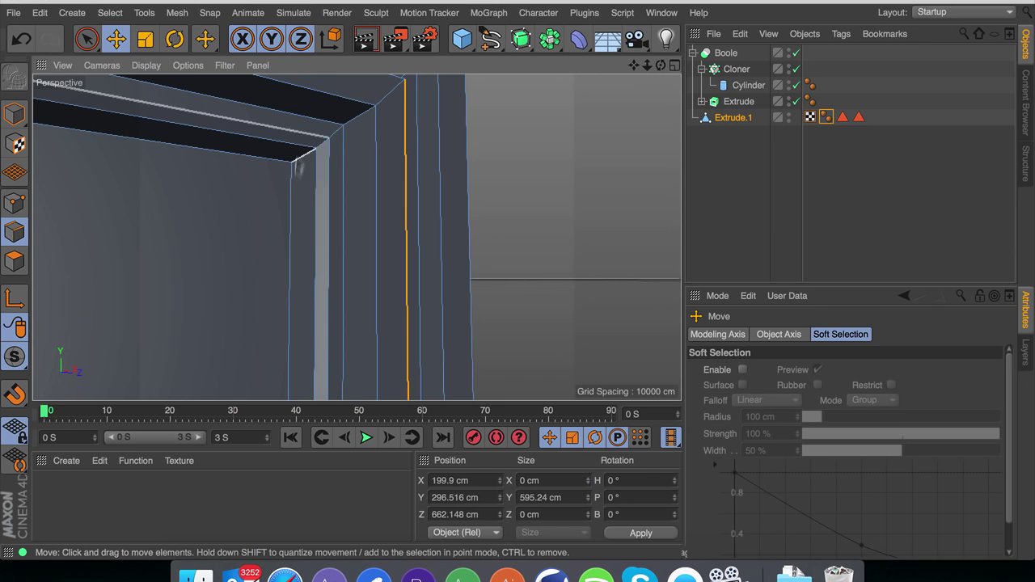
scroll(391, 267, "down", 8)
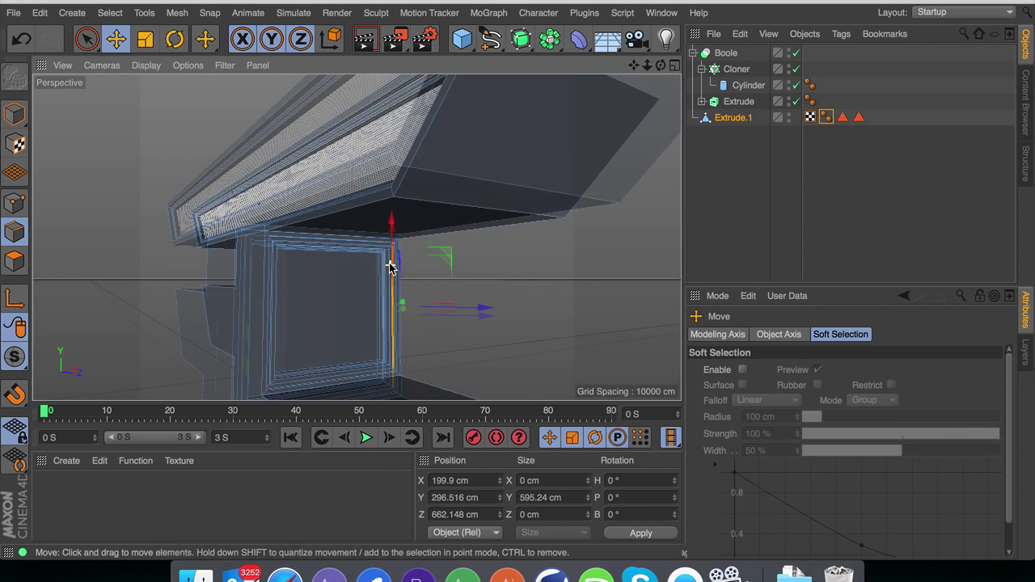
left_click(524, 305)
scroll(369, 324, "up", 8)
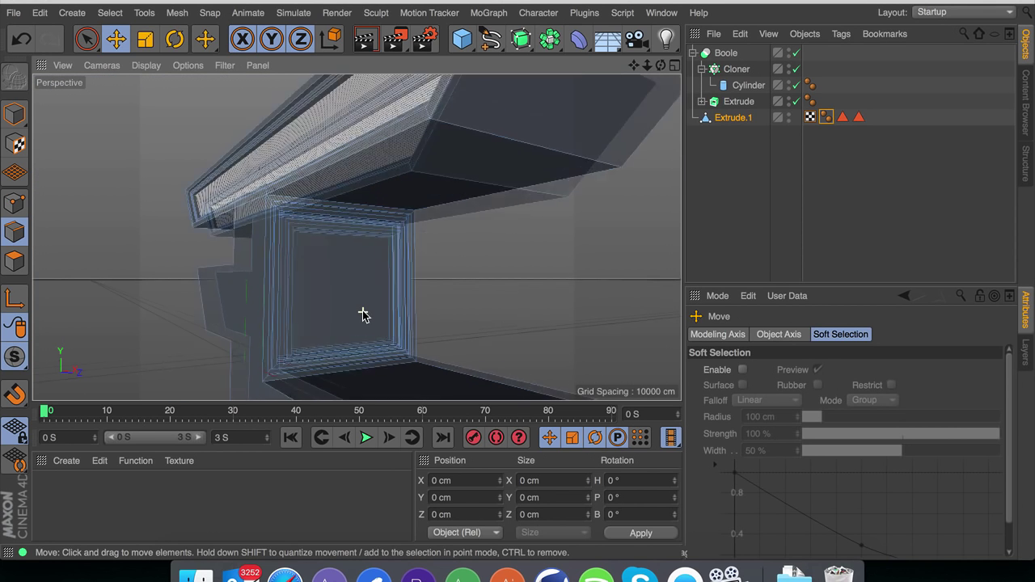
scroll(364, 315, "down", 4)
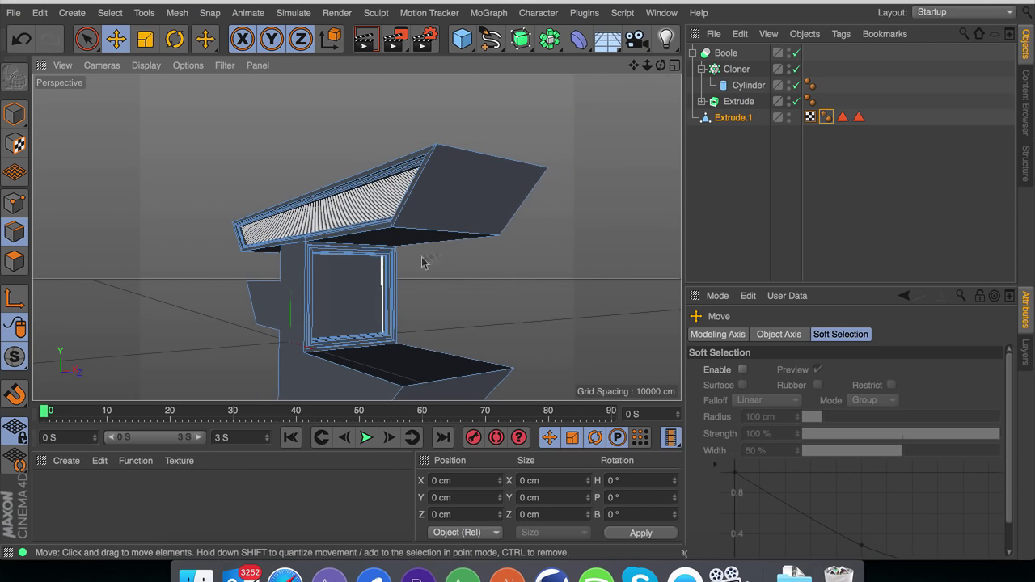
left_click_drag(634, 66, 643, 26)
left_click_drag(356, 238, 357, 237, "alt")
left_click_drag(634, 66, 591, 65)
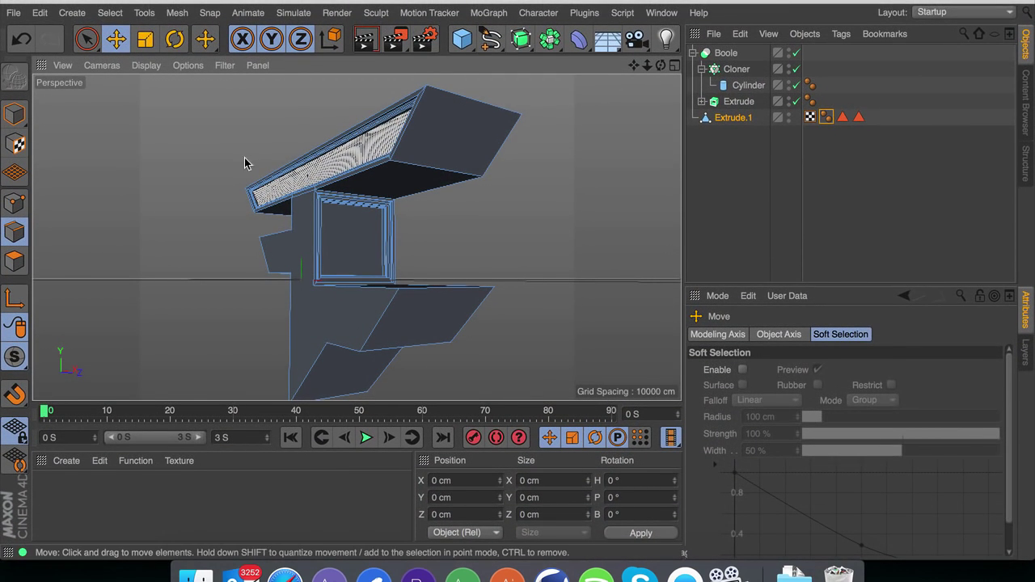
Add a cylinder primitive and set its orientation to -Z
left_click_drag(462, 39, 786, 66)
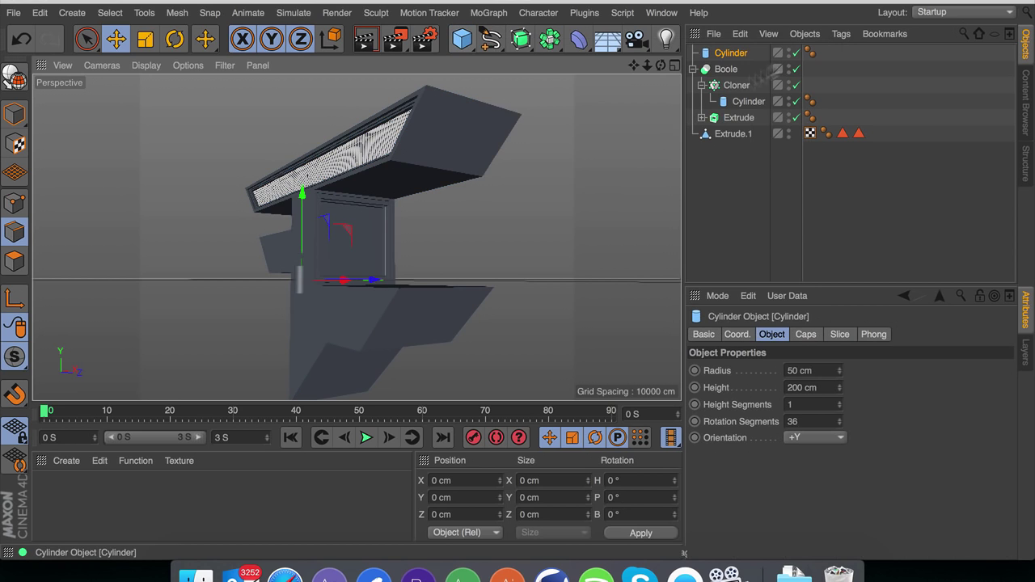
scroll(307, 296, "up", 10)
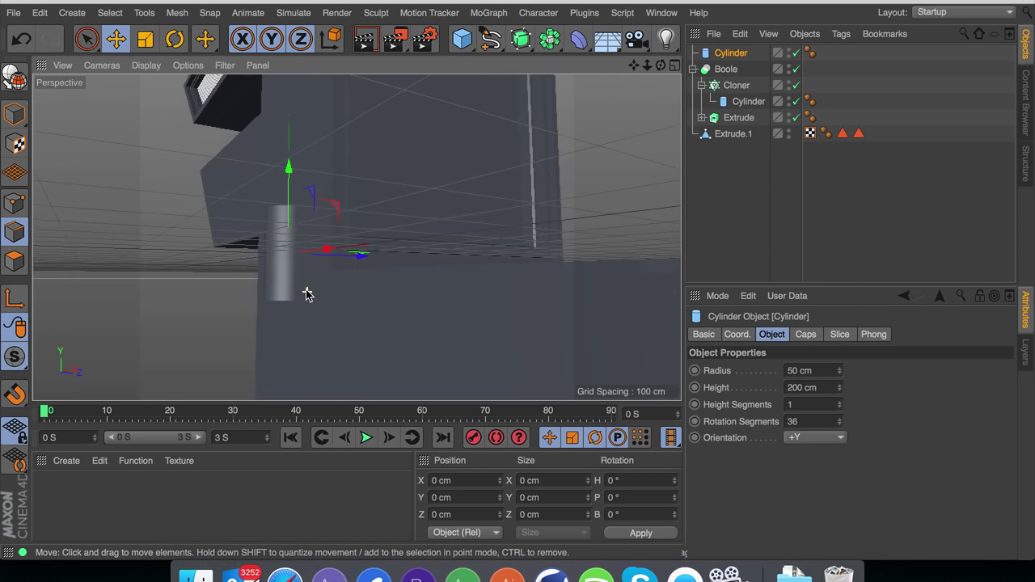
left_click(816, 438)
left_click(795, 540)
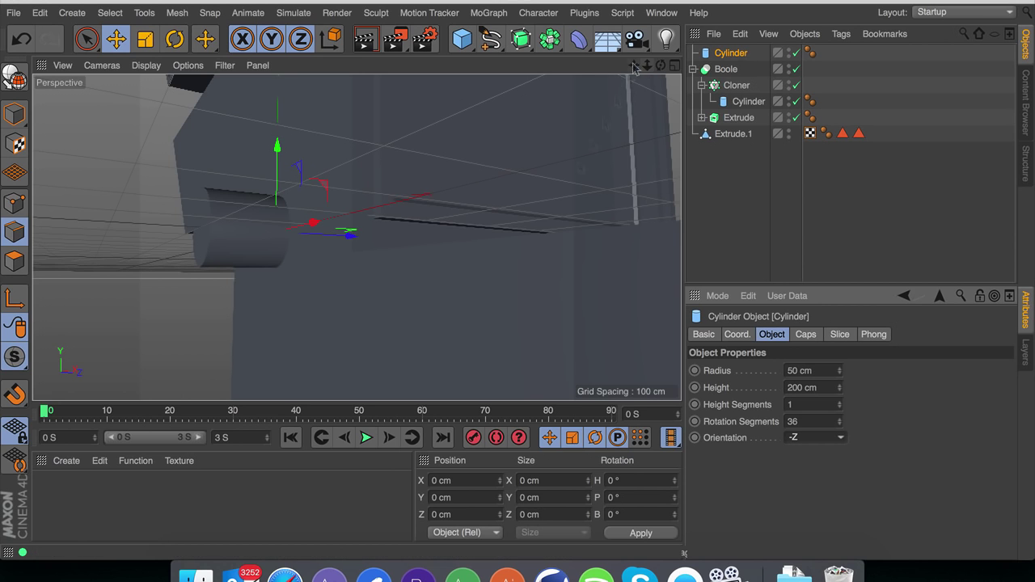
left_click_drag(636, 65, 778, 70)
key("c")
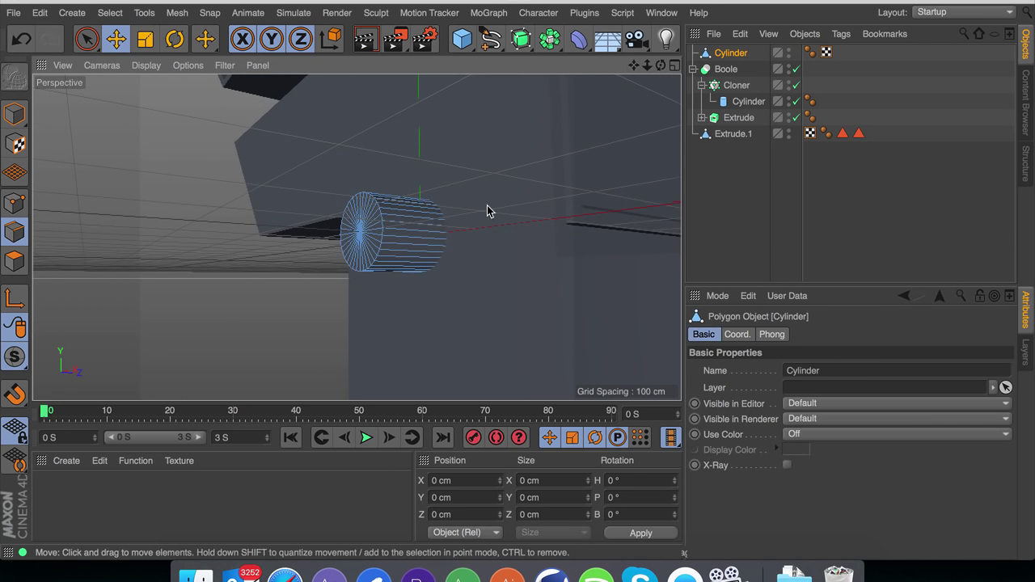
key("super+z")
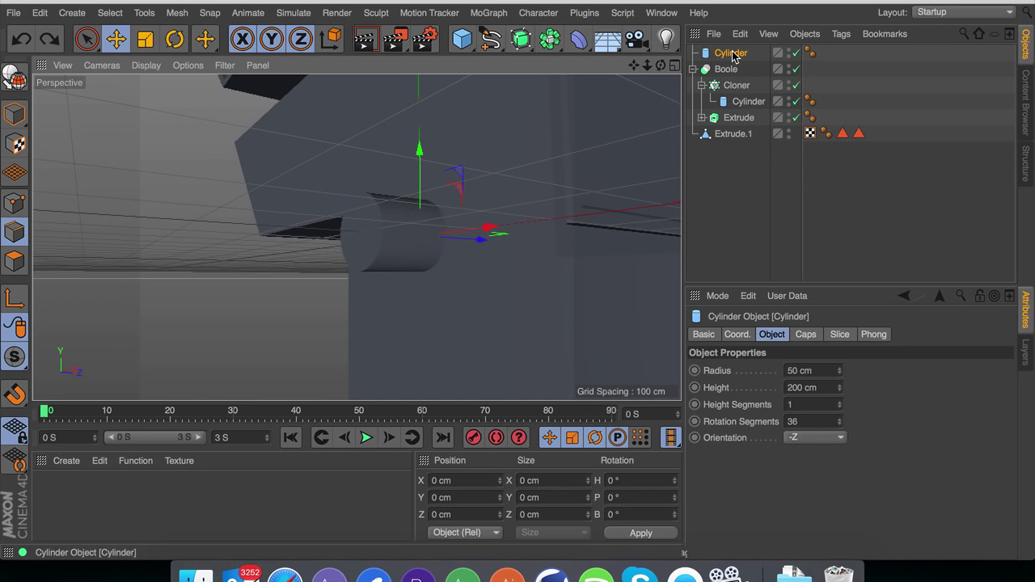
left_click(817, 421)
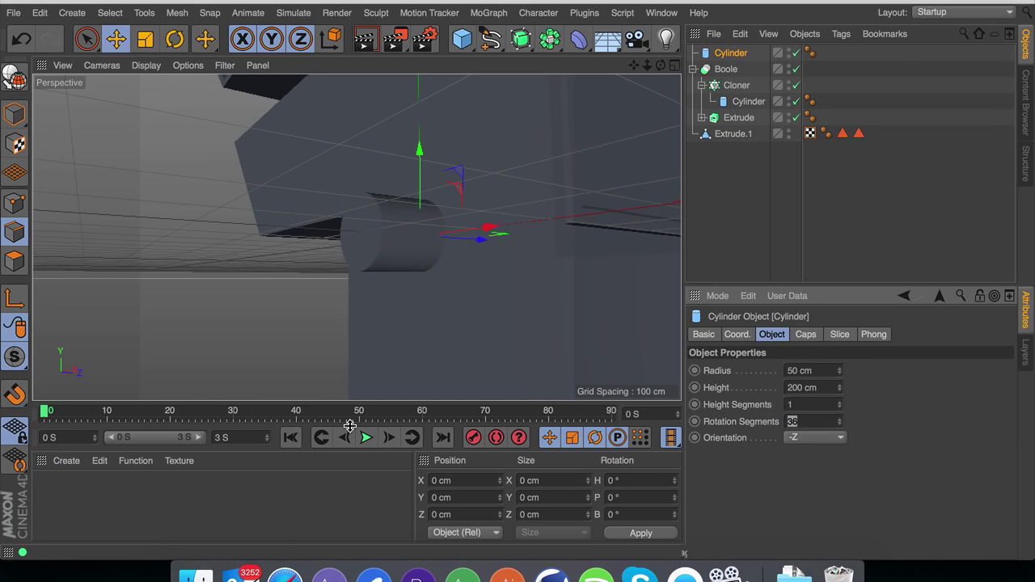
Make the new cylinder editable in polygon mode and select its front cap polygons with Live Selection
left_click(14, 260)
key("c")
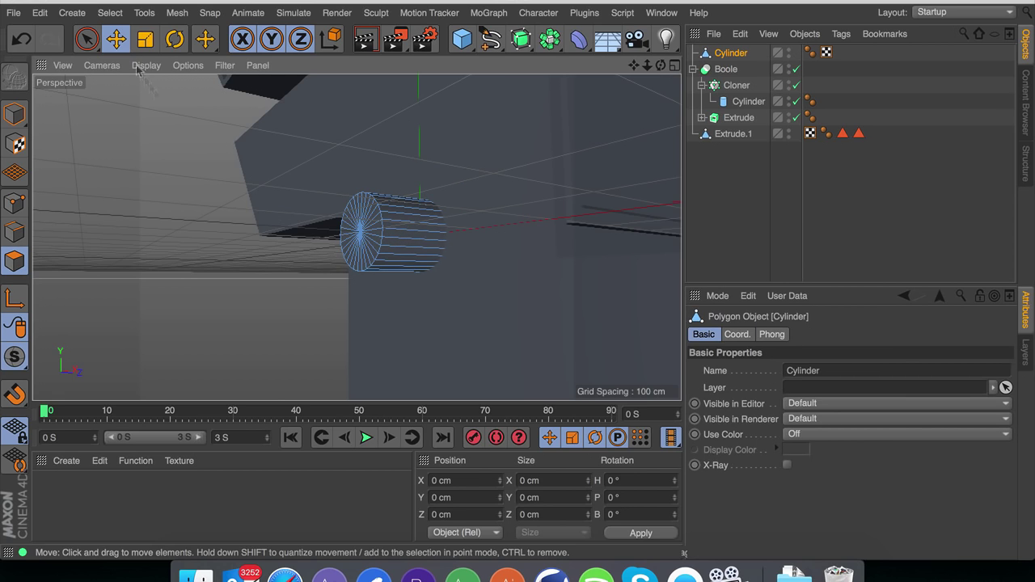
key("9")
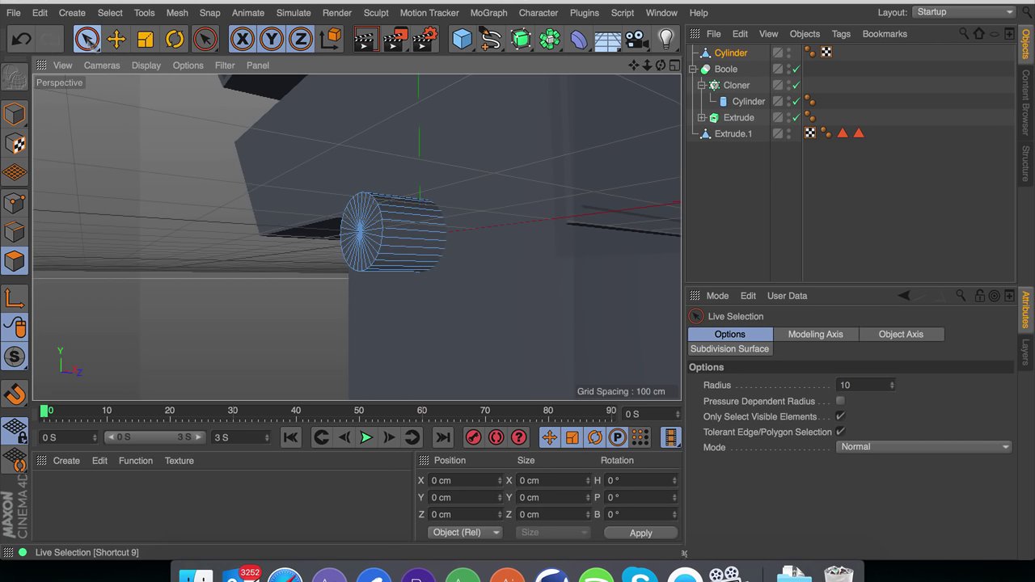
left_click(361, 230)
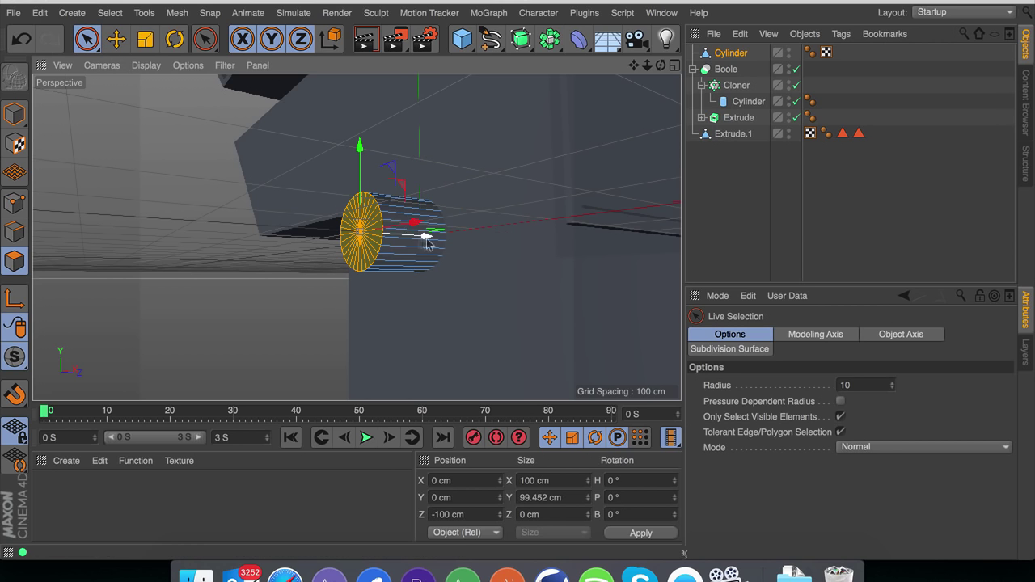
Nest the editable cylinder inside a Subdivision Surface generator and reselect the cylinder
right_click(511, 281)
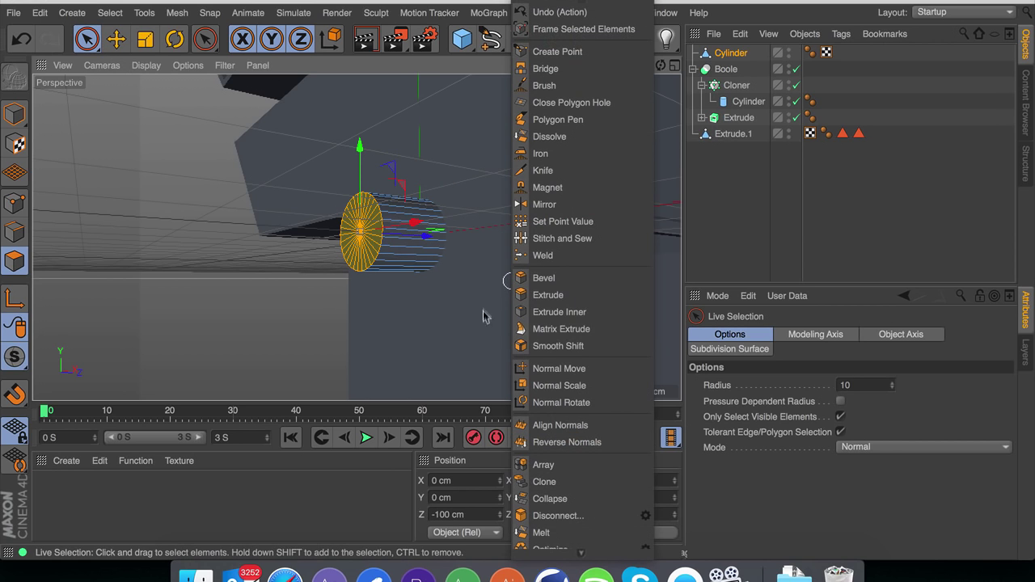
left_click(573, 296)
key("e")
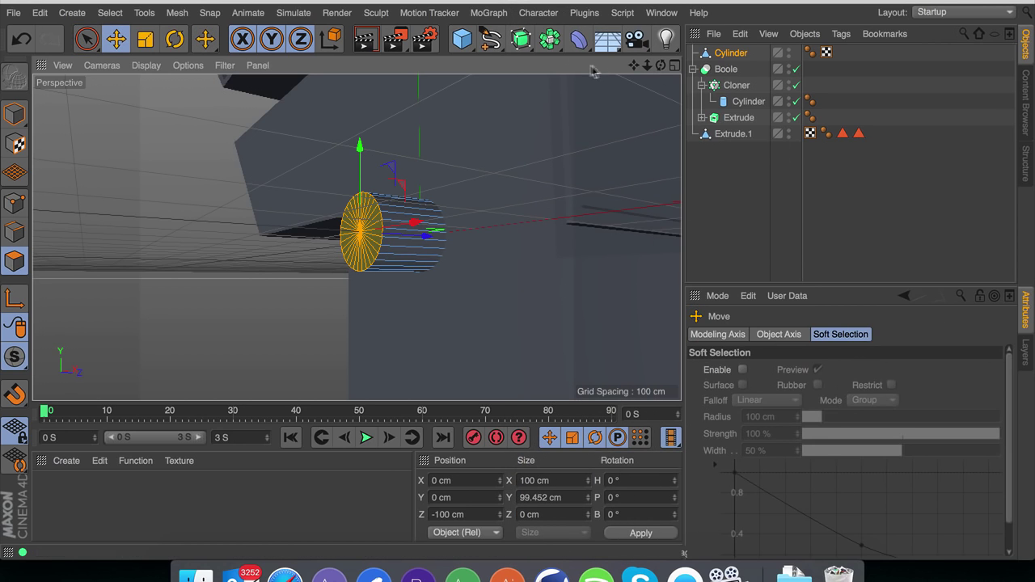
left_click(520, 39, "alt")
left_click(738, 70)
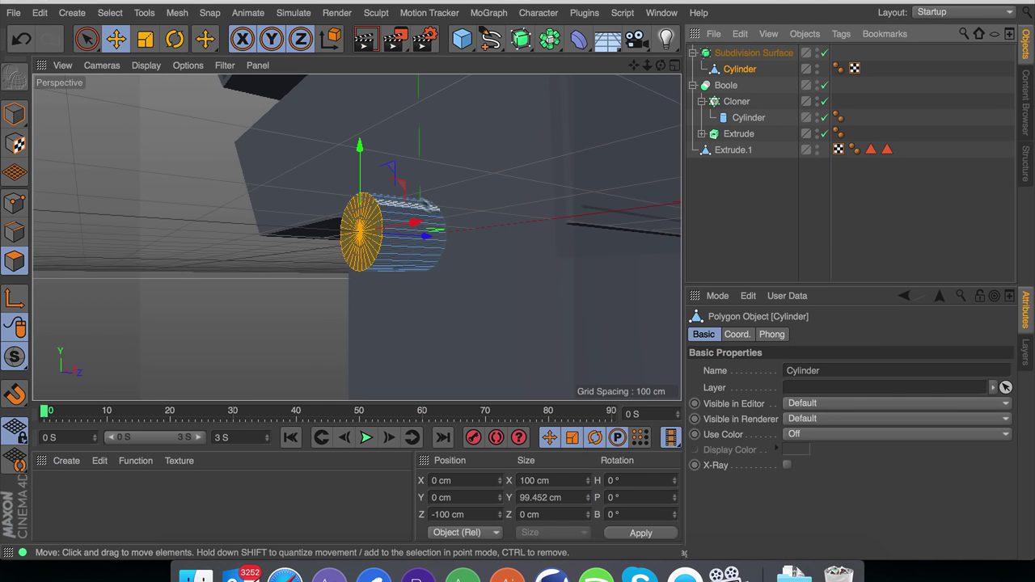
Extrude the cylinder's front cap outward to about Z -120 cm and inset it to about 75 cm wide
scroll(403, 197, "up", 5)
left_click_drag(394, 271, 371, 273)
left_click_drag(360, 234, 301, 279, "alt")
key("t")
key("e")
key("t")
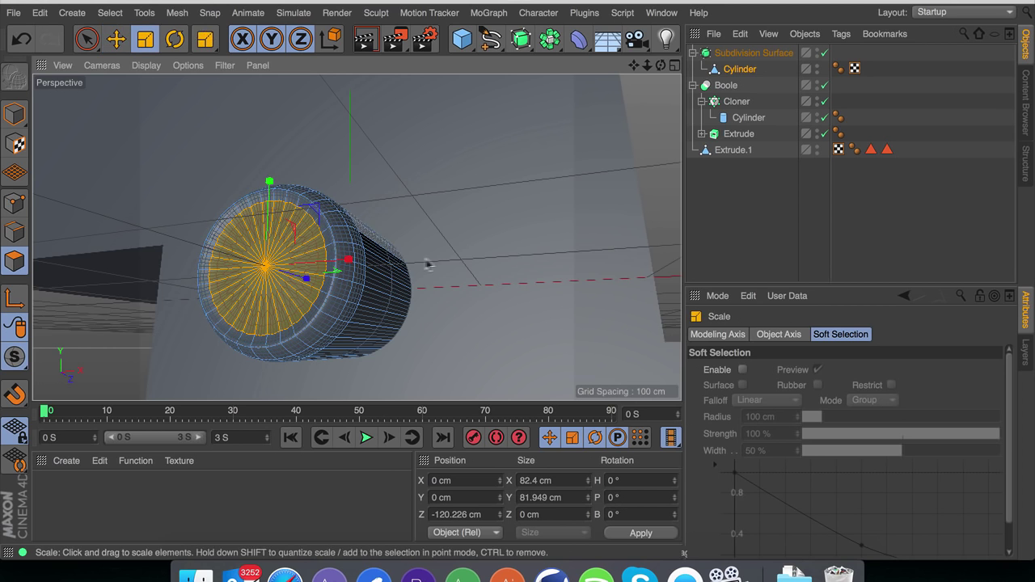
left_click_drag(428, 265, 401, 261)
Try pushing the inset front cap inward to about Z -90 cm
key("e")
left_click_drag(300, 277, 328, 275)
key("t")
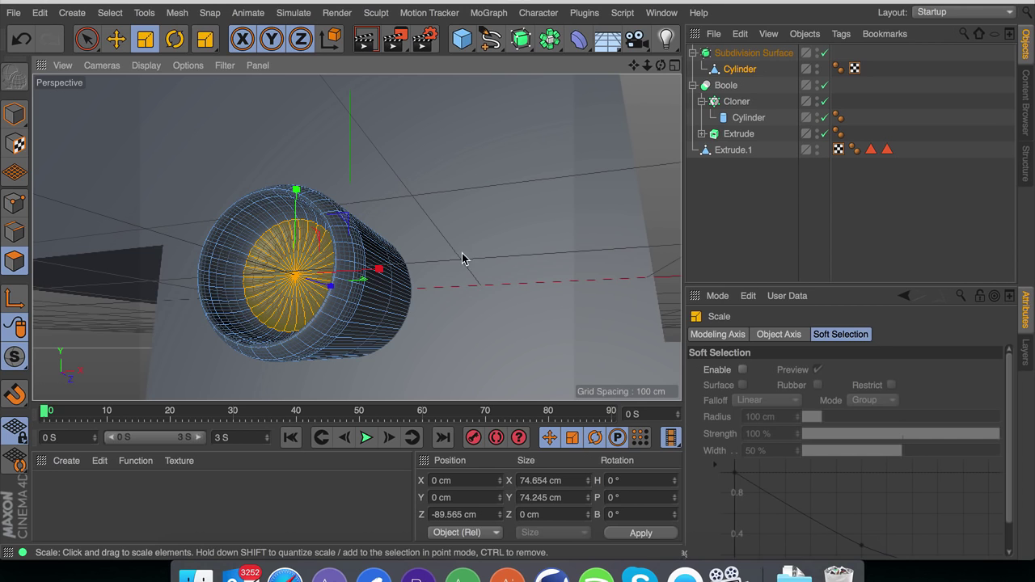
key("super+z")
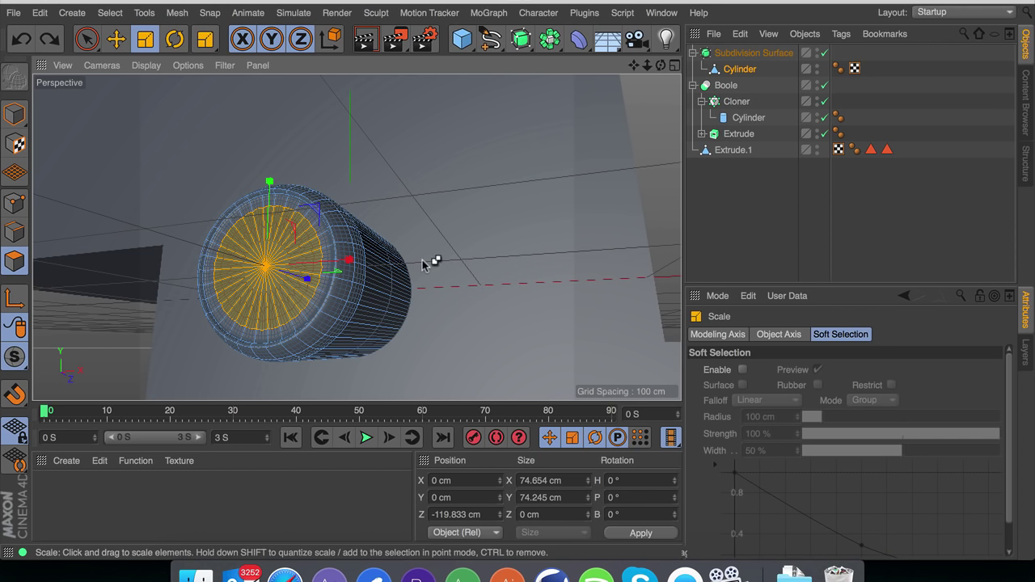
Scale the front cap to about 69 cm wide and extrude it inward to about Z -69 cm, hollowing the cylinder
left_click_drag(422, 265, 373, 272)
key("e")
left_click_drag(300, 279, 354, 283)
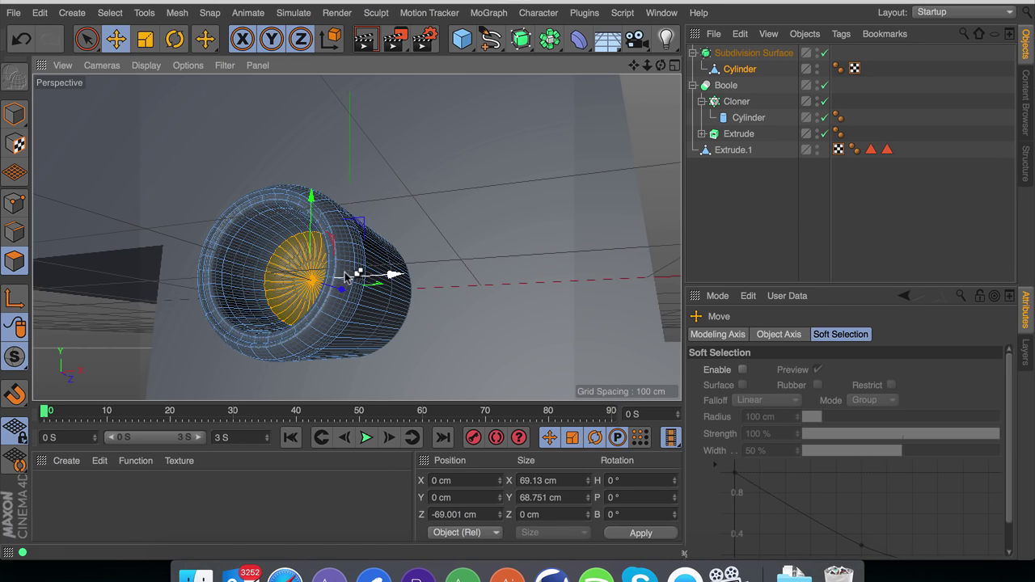
left_click(877, 232)
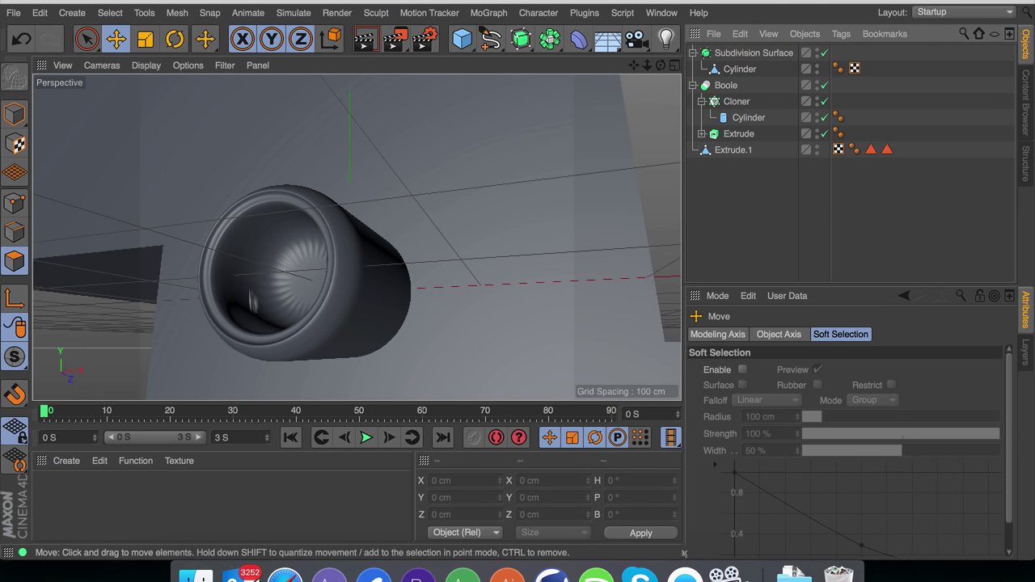
scroll(242, 279, "up", 5)
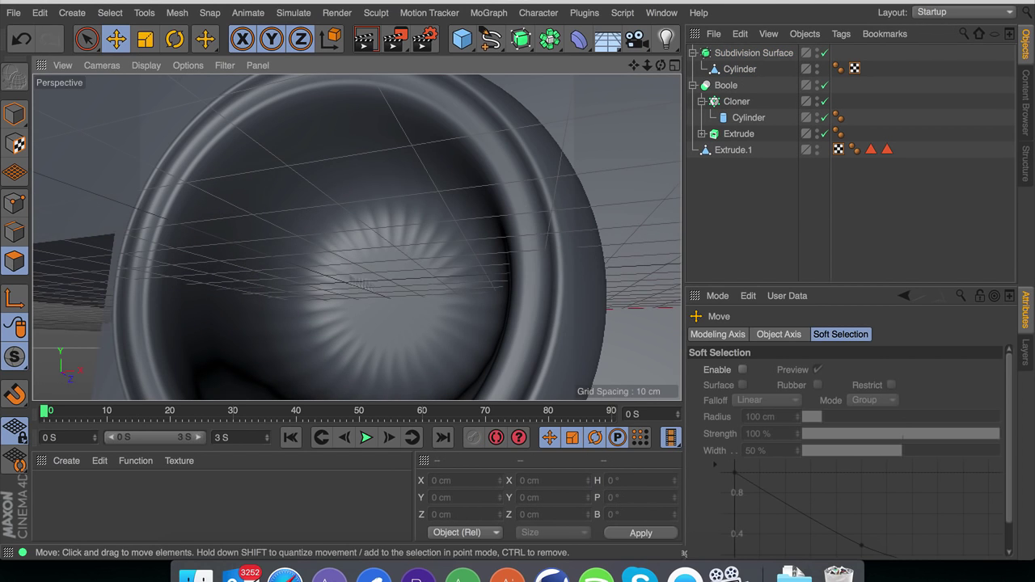
Sharpen the floor of the cylinder's hollow by extruding its cap to about Z -65 cm and about 68 cm wide
left_click(745, 73)
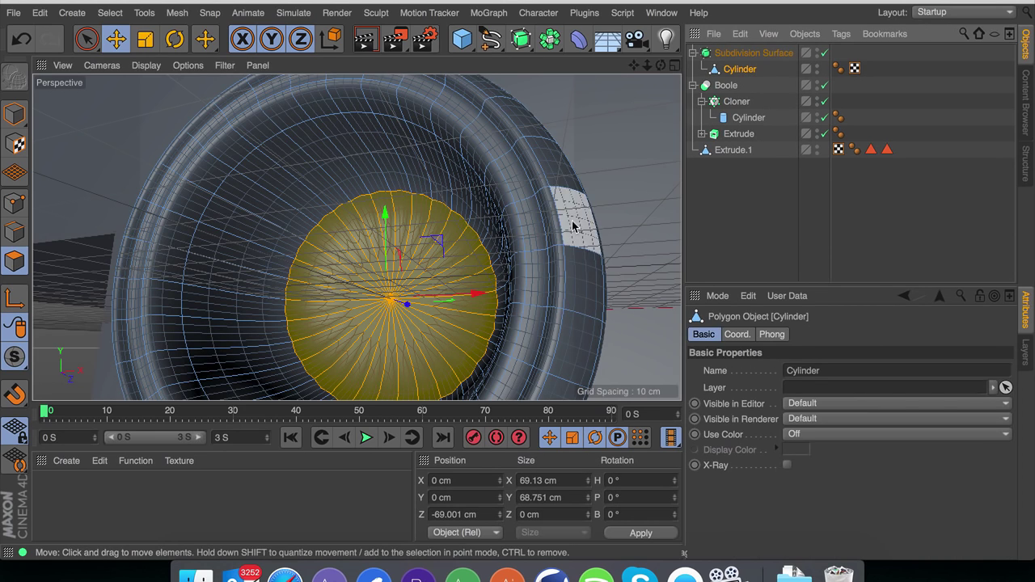
key("t")
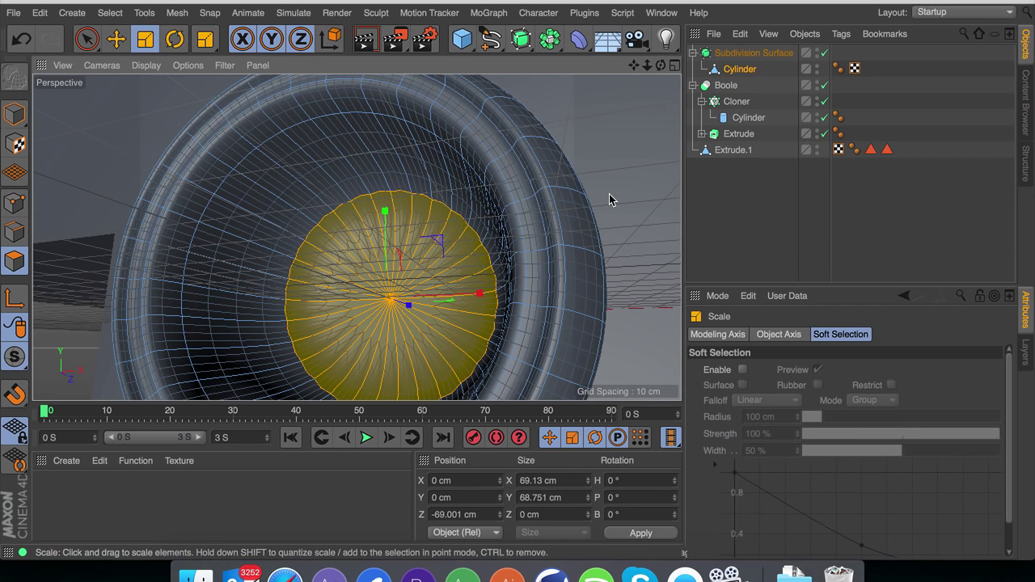
left_click_drag(609, 195, 601, 197)
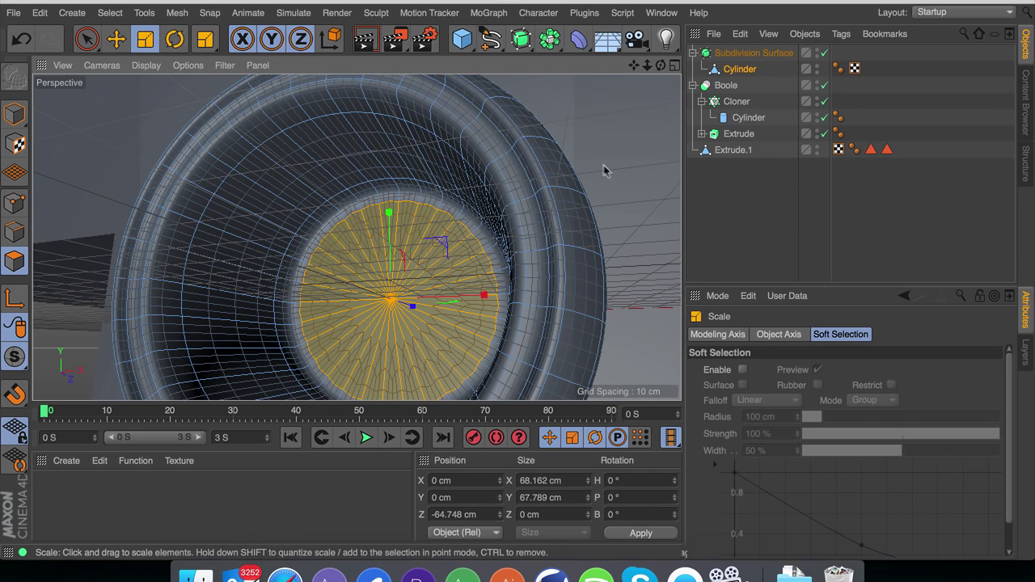
key("e")
left_click(640, 194)
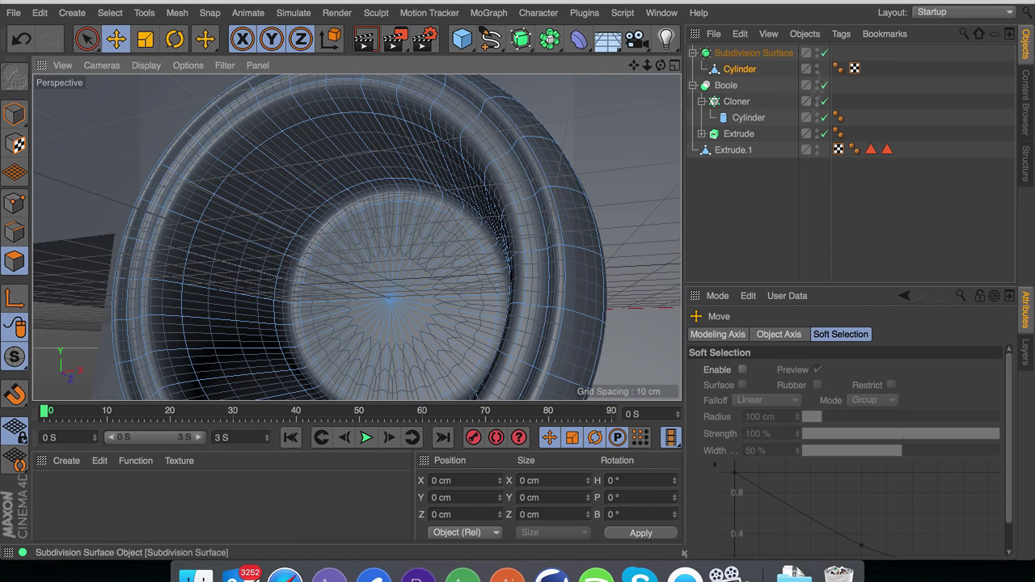
Put the smoothed cylinder's Subdivision Surface in a MoGraph Cloner set to Grid Array with a count of 3 × 3 × 1
mouse_move(648, 66)
left_mouse_down()
mouse_move(477, 66)
mouse_move(641, 70)
left_mouse_up()
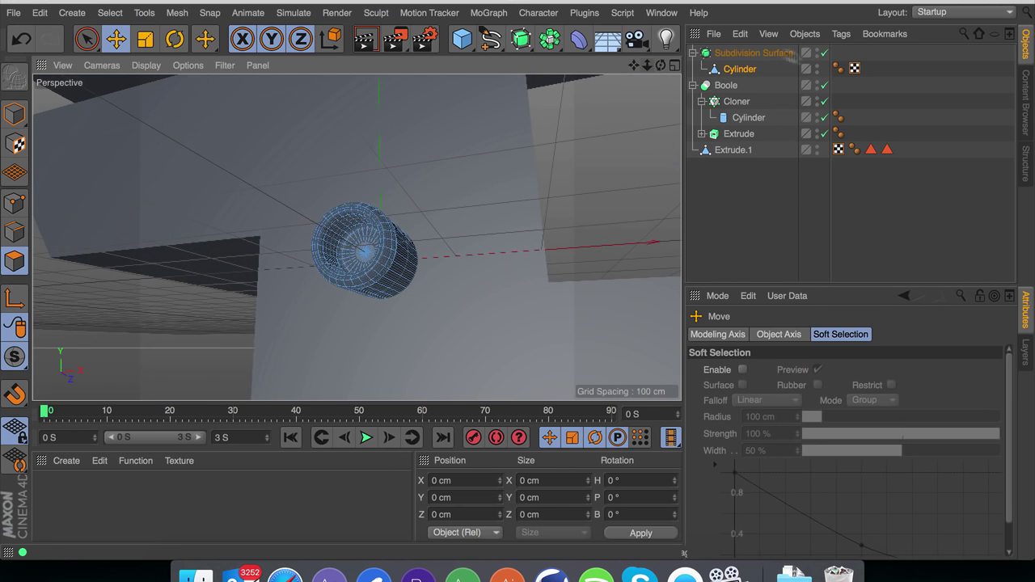
left_click(913, 108)
left_click(777, 53)
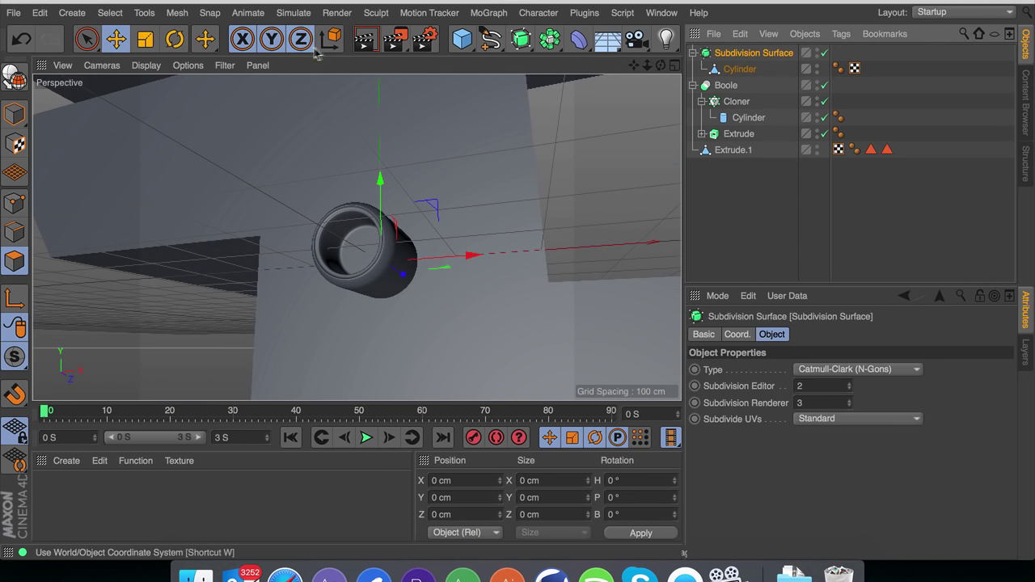
left_click(487, 13)
left_click(526, 139, "alt")
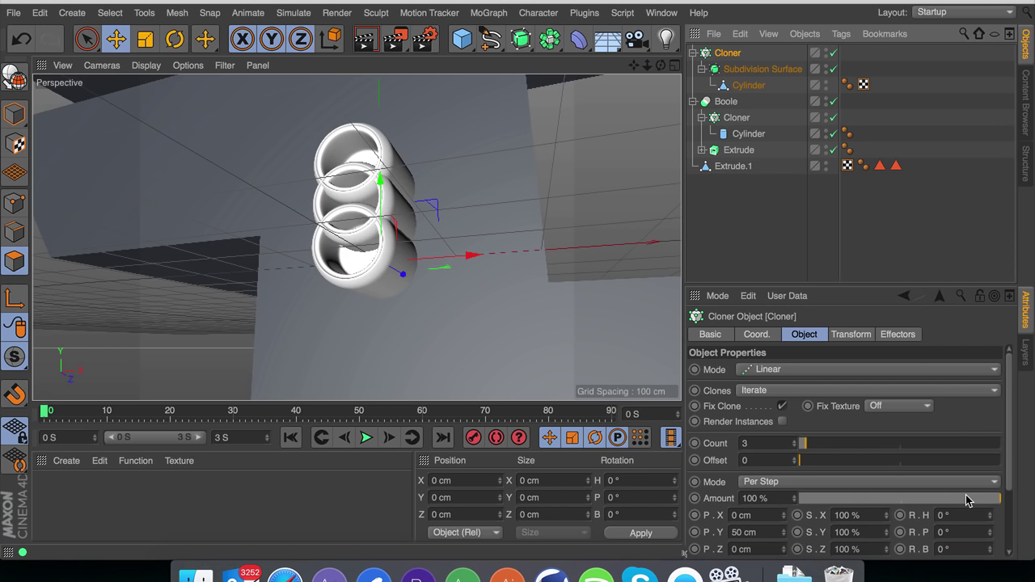
left_click(846, 366)
left_click(847, 434)
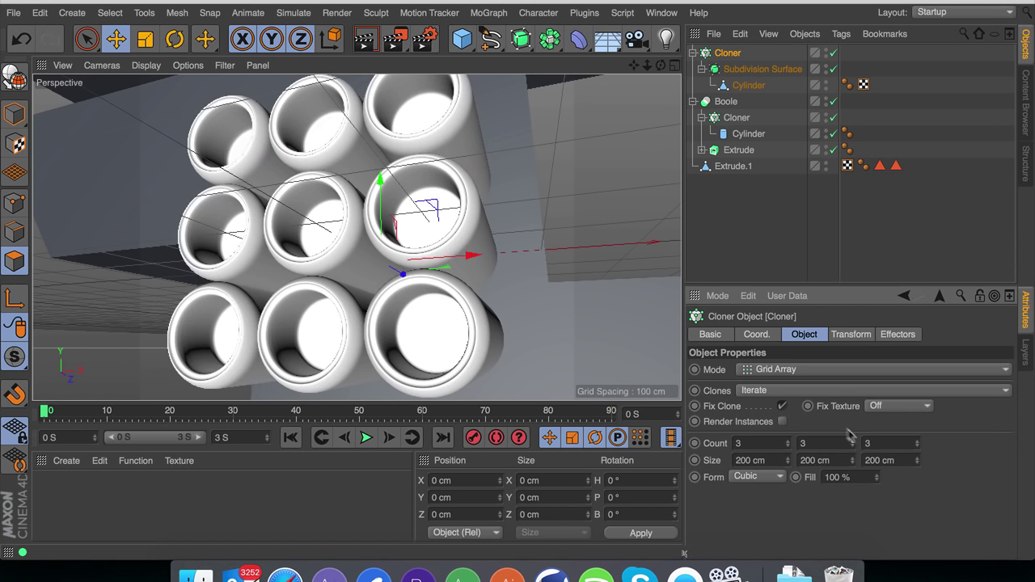
left_click_drag(918, 445, 919, 469)
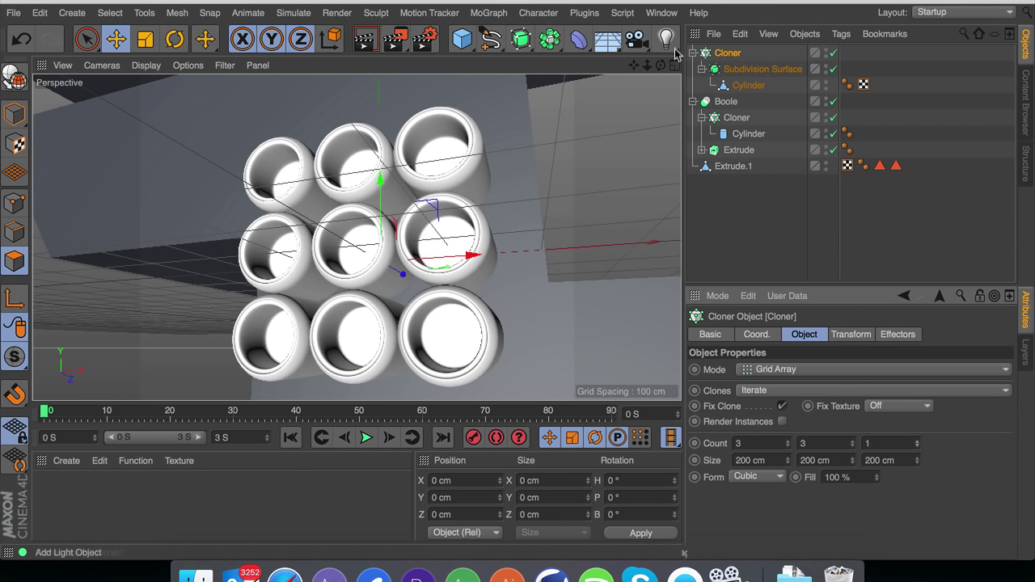
Scale the cloned Subdivision Surface down slightly, and set the cloner's Y grid size to 236 cm with Render Instances enabled
left_click(763, 69)
key("t")
left_click_drag(555, 232, 380, 241)
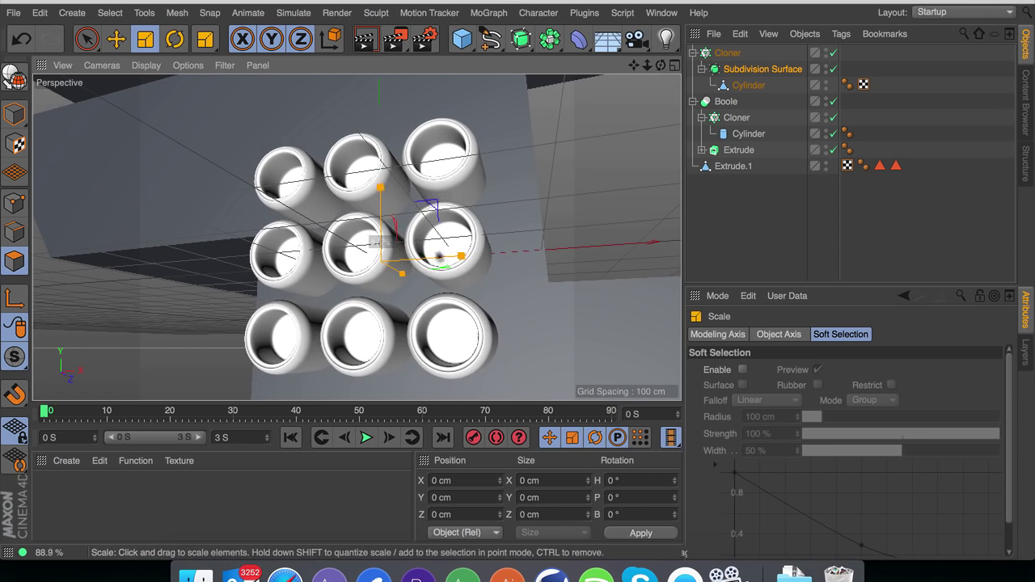
left_click(728, 53)
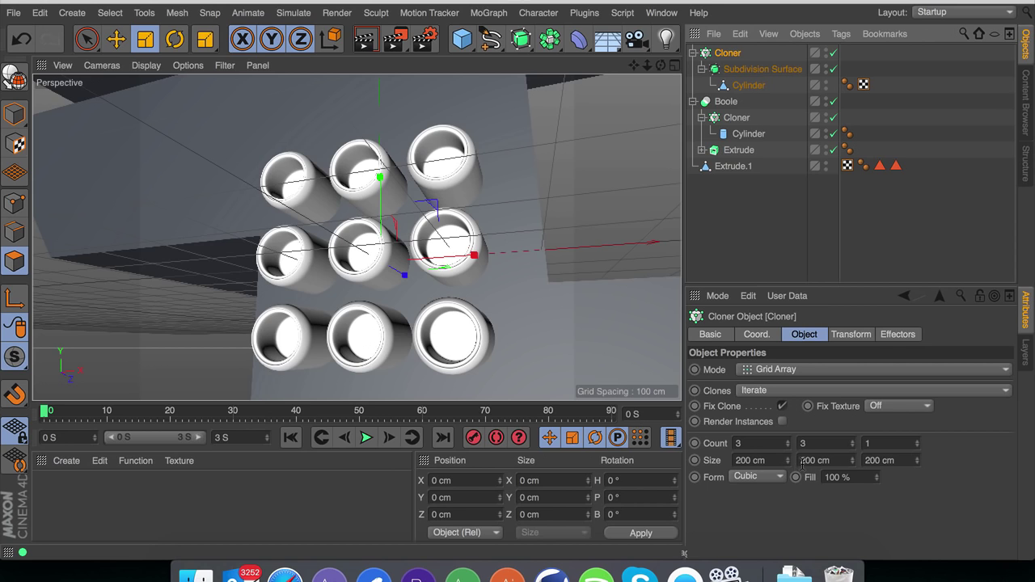
left_click_drag(852, 461, 855, 462)
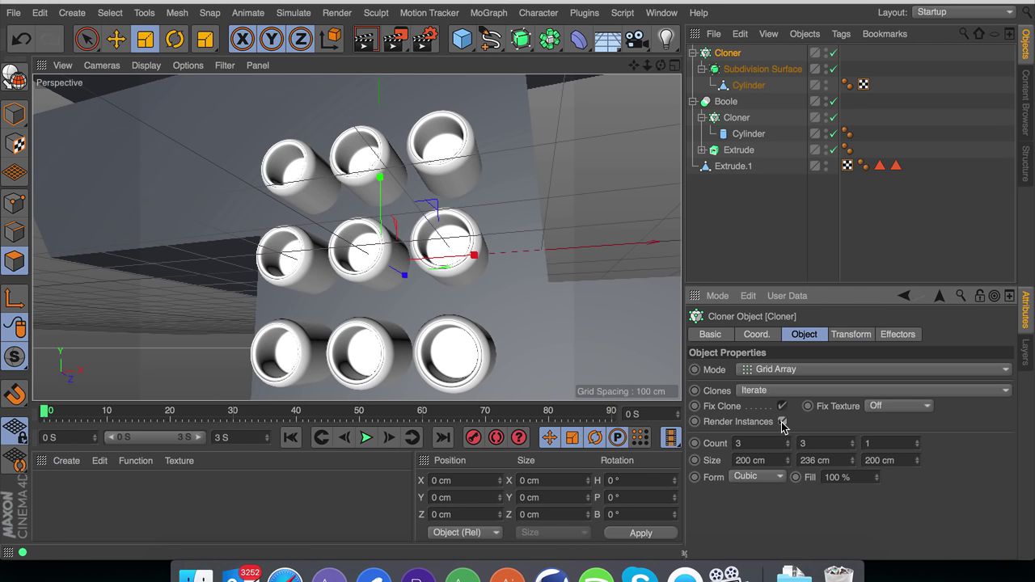
Rotate the cylinder Cloner to a heading of 90°
mouse_move(643, 70)
left_mouse_down()
mouse_move(611, 73)
mouse_move(635, 68)
left_mouse_up()
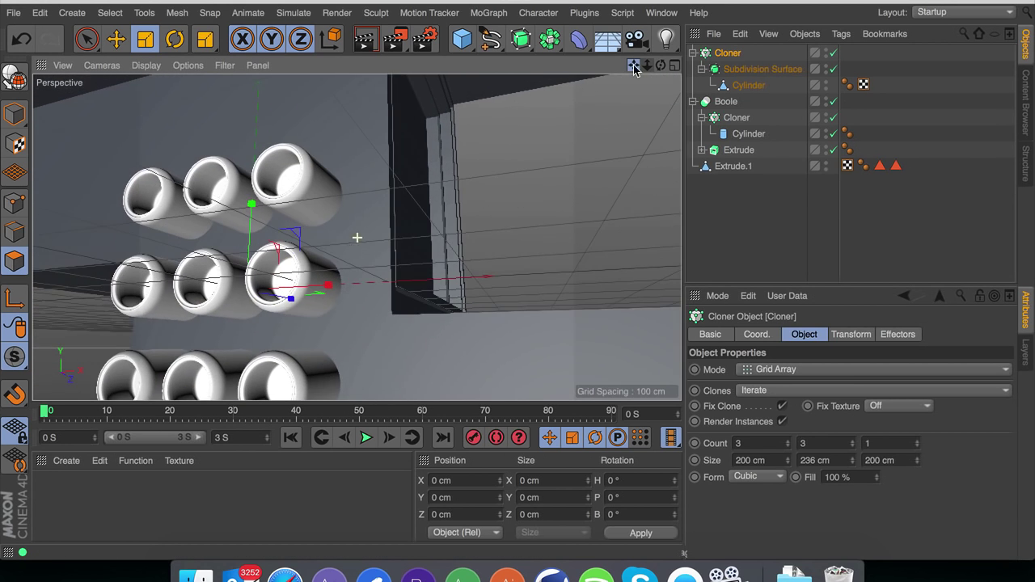
left_click(752, 334)
left_click_drag(993, 371, 674, 398)
key("Return")
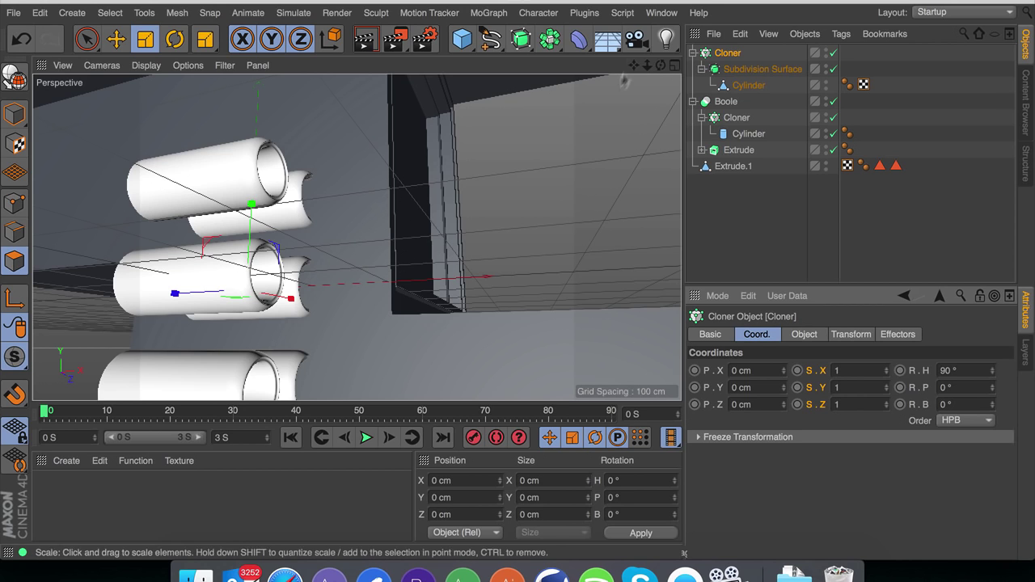
Move the Cloner up to about Y 338 cm and back into the letter's depth, level with the stem recess
left_click(675, 64)
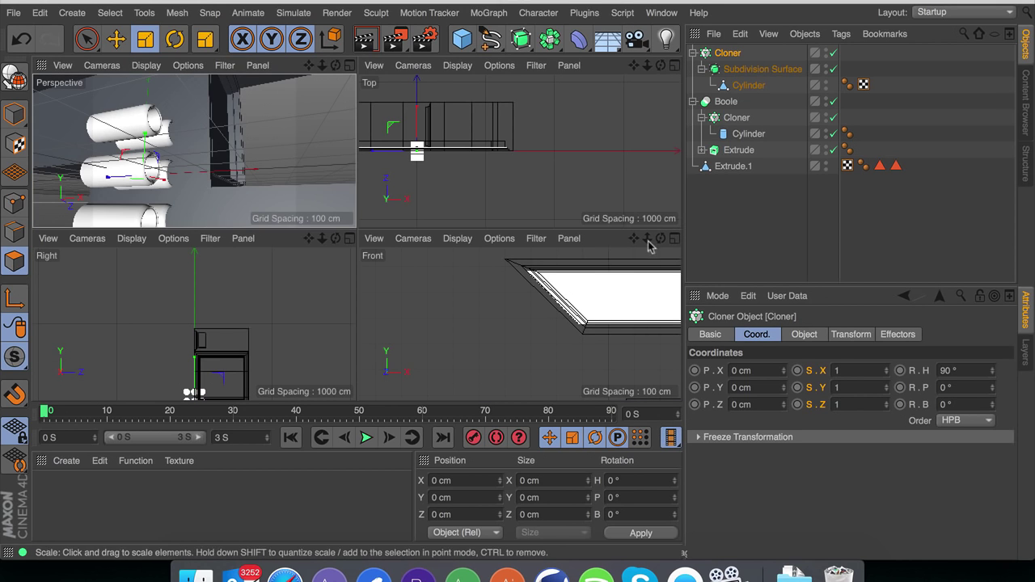
scroll(521, 323, "down", 5)
scroll(520, 324, "up", 4)
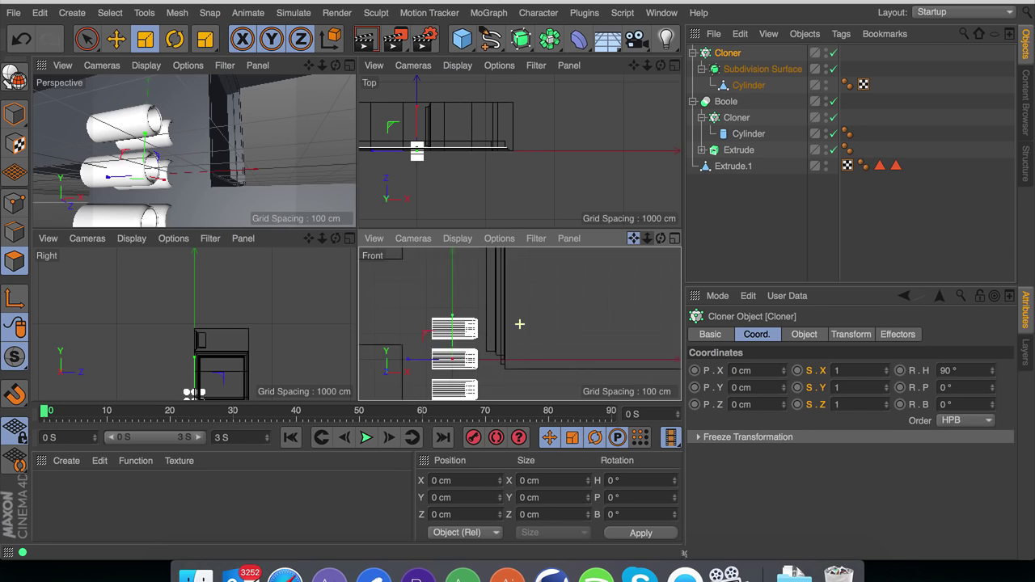
key("e")
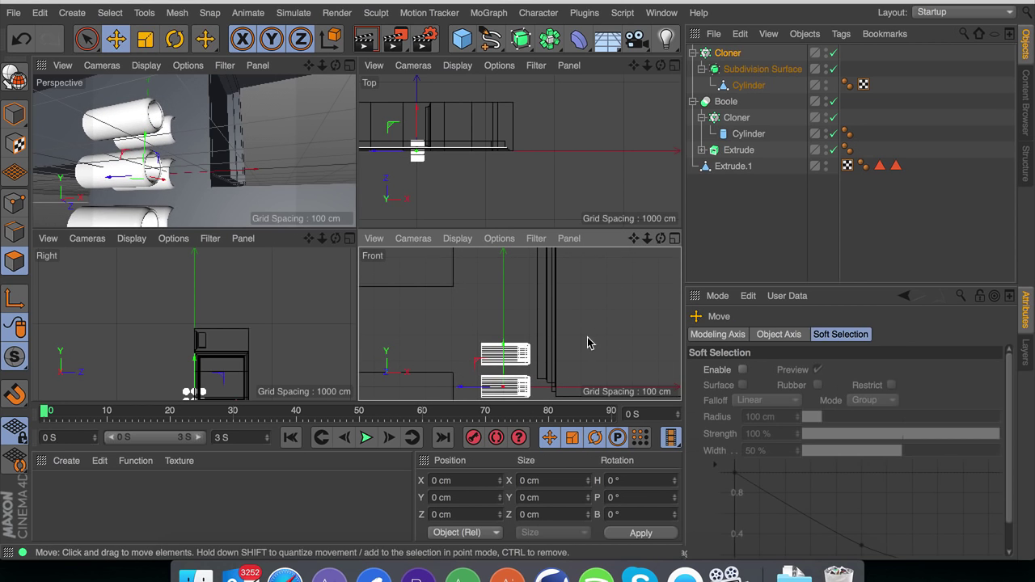
mouse_move(587, 337)
left_mouse_down()
mouse_move(607, 268)
mouse_move(636, 256)
left_mouse_up()
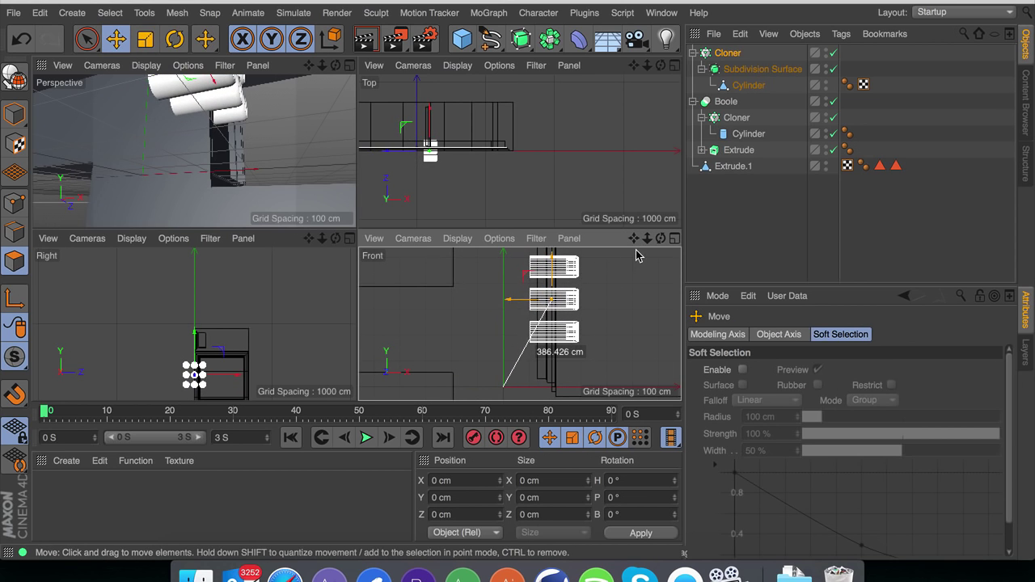
left_click_drag(431, 113, 430, 93)
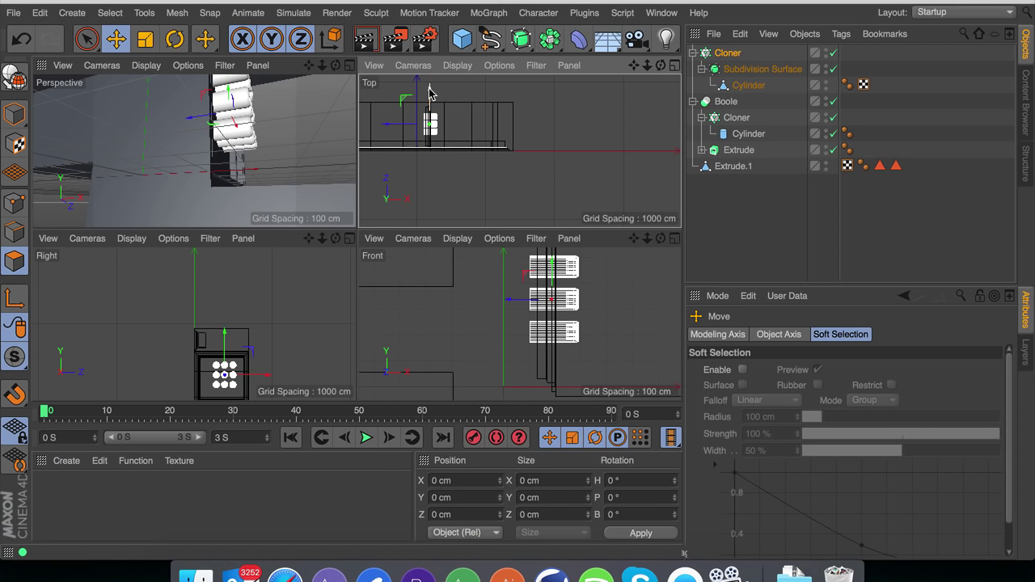
Push the Cloner against the recess floor at about X 94 cm and adjust its depth to about Z 370 cm
left_click_drag(336, 65, 351, 65)
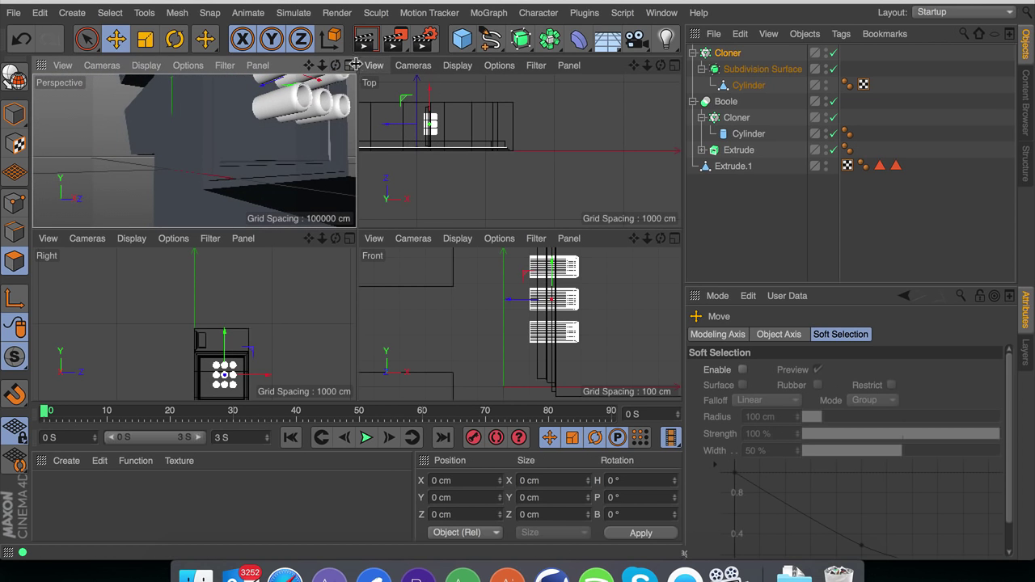
left_click_drag(393, 123, 377, 121)
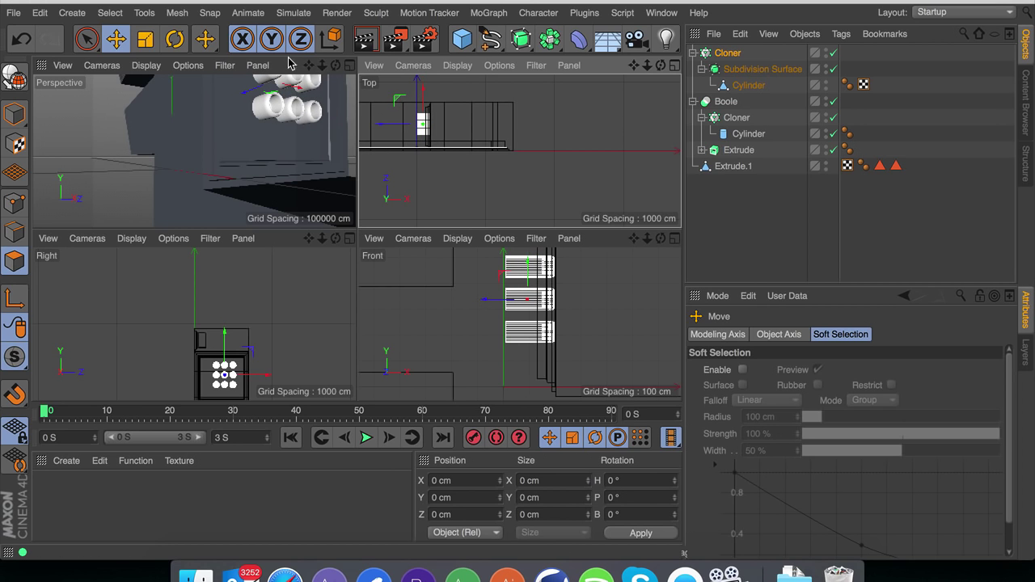
left_click_drag(309, 64, 310, 66)
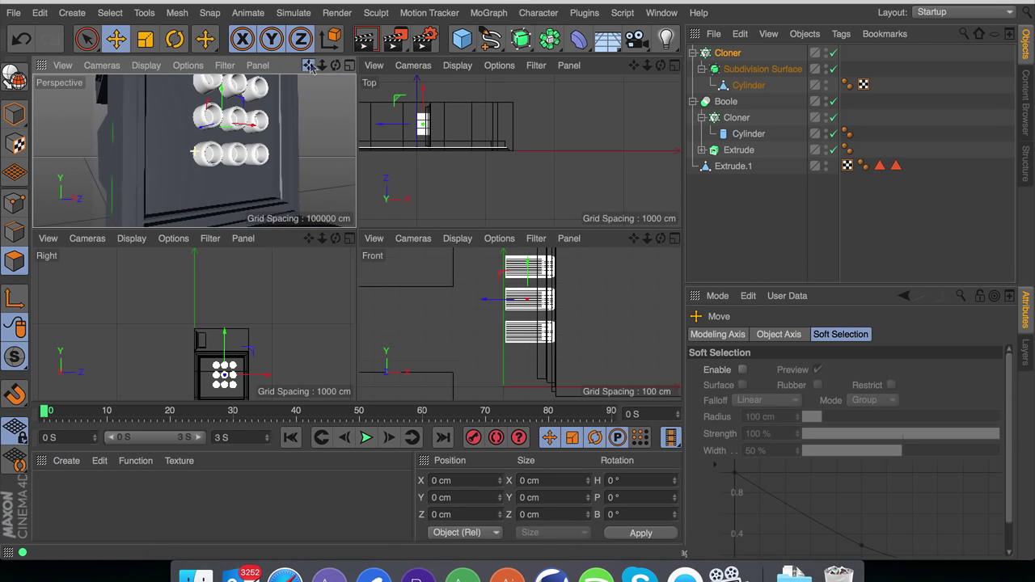
left_click(351, 67)
left_click_drag(473, 183, 463, 181)
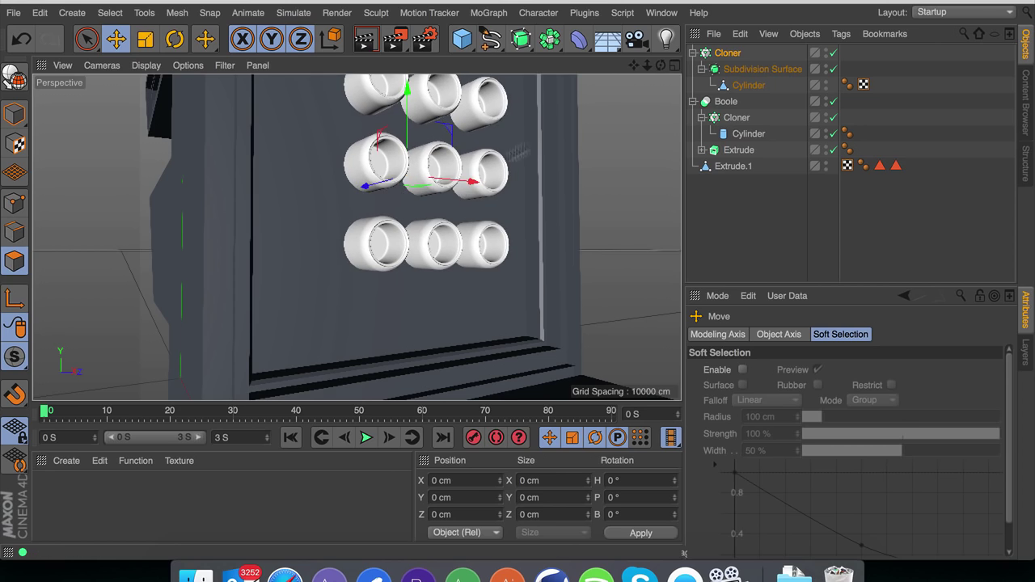
Lower the Cloner to about Y 305 cm to center the cylinder grid in the recess
left_click_drag(661, 64, 652, 73)
left_click(742, 55)
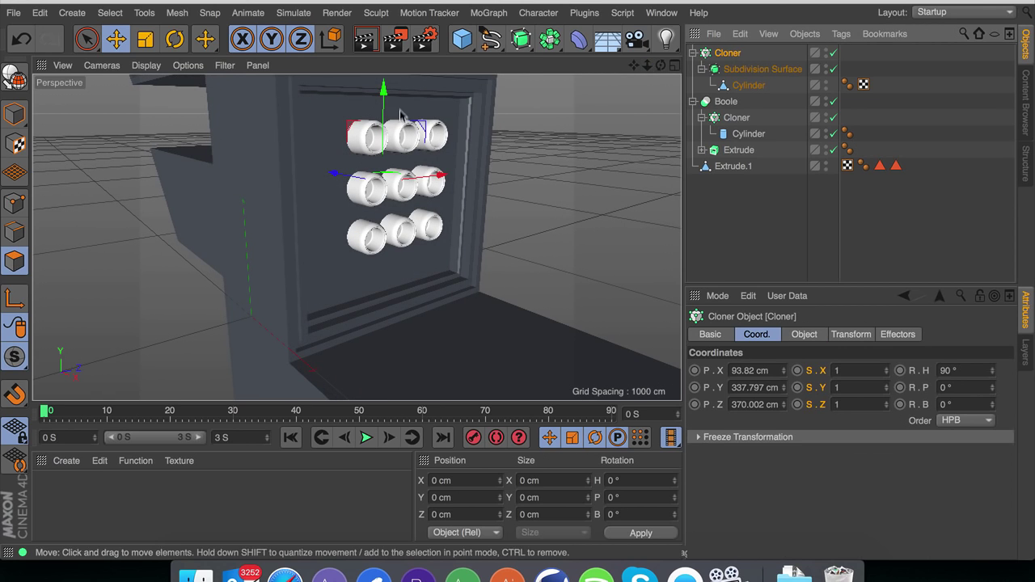
left_click_drag(383, 91, 383, 103)
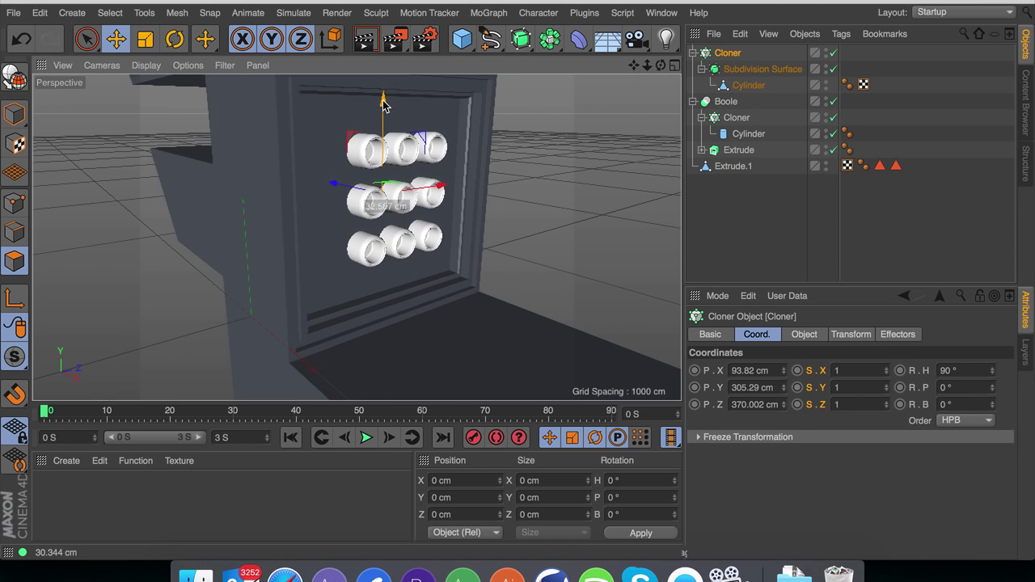
Scale the cloned Subdivision Surface down to about 70% so the cylinders sit further apart
left_click(756, 70)
key("t")
left_click_drag(518, 129, 308, 168)
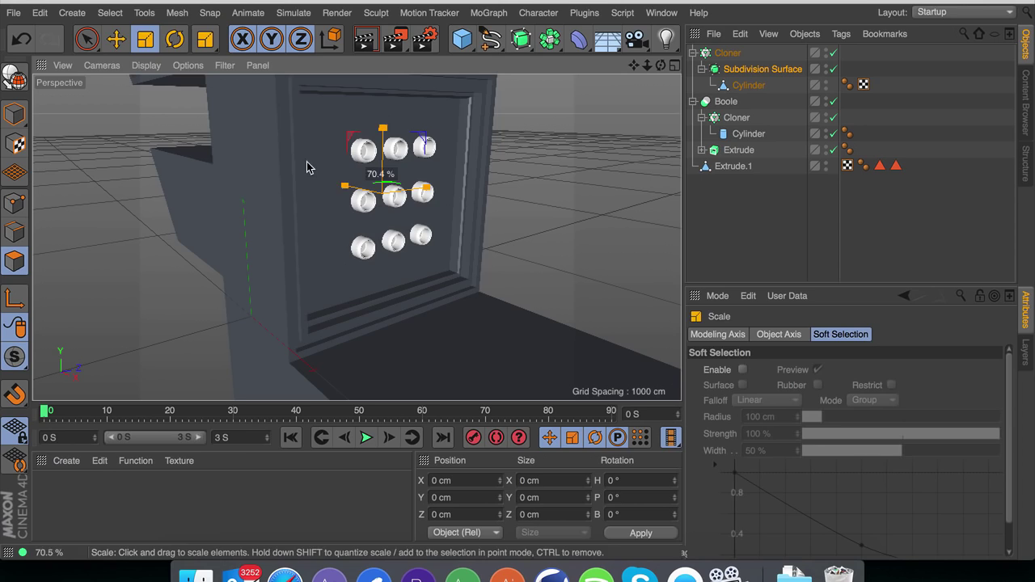
Clear the polygon selection on Extrude.1 and place that object inside a new Boole
key("e")
mouse_move(648, 66)
left_mouse_down()
mouse_move(542, 66)
mouse_move(669, 65)
mouse_move(570, 65)
mouse_move(655, 62)
mouse_move(639, 69)
left_mouse_up()
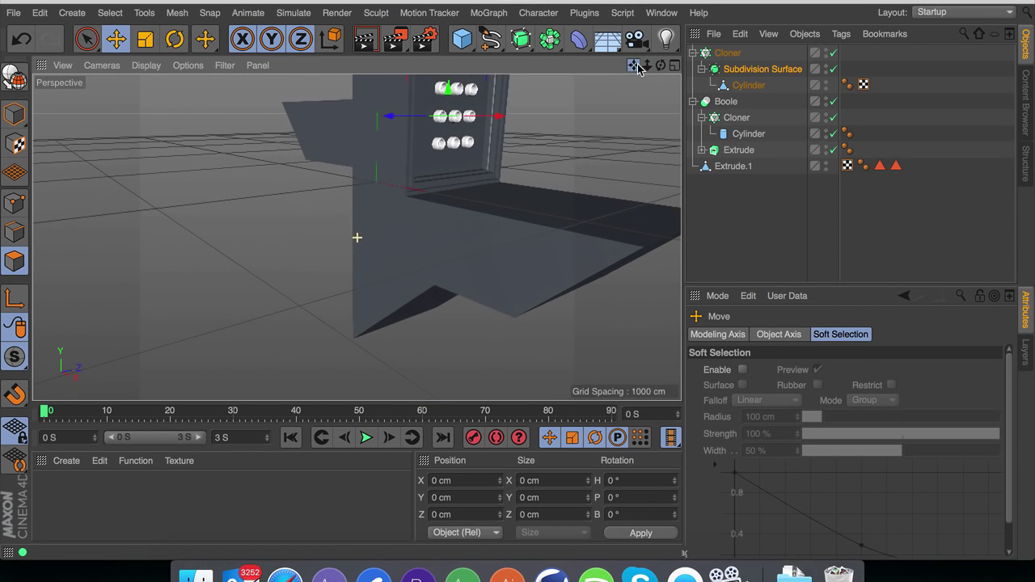
left_click(773, 257)
left_click(732, 168)
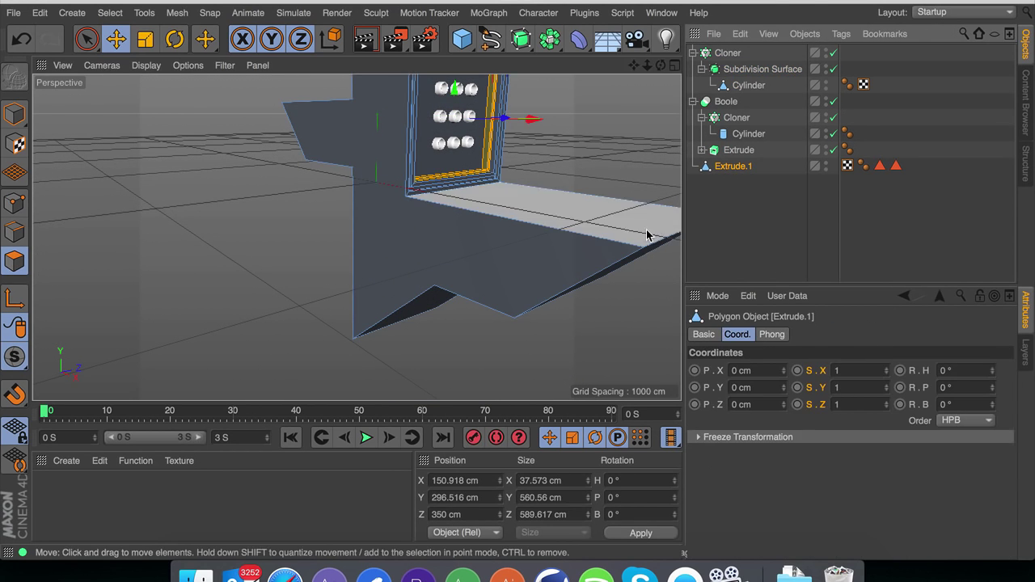
key("e")
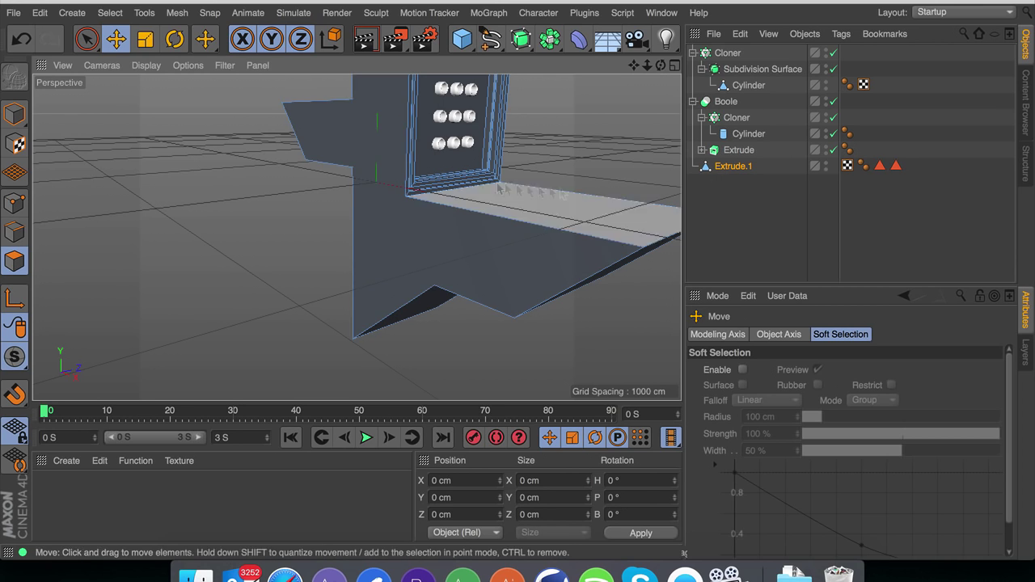
left_click_drag(547, 39, 868, 69, "alt")
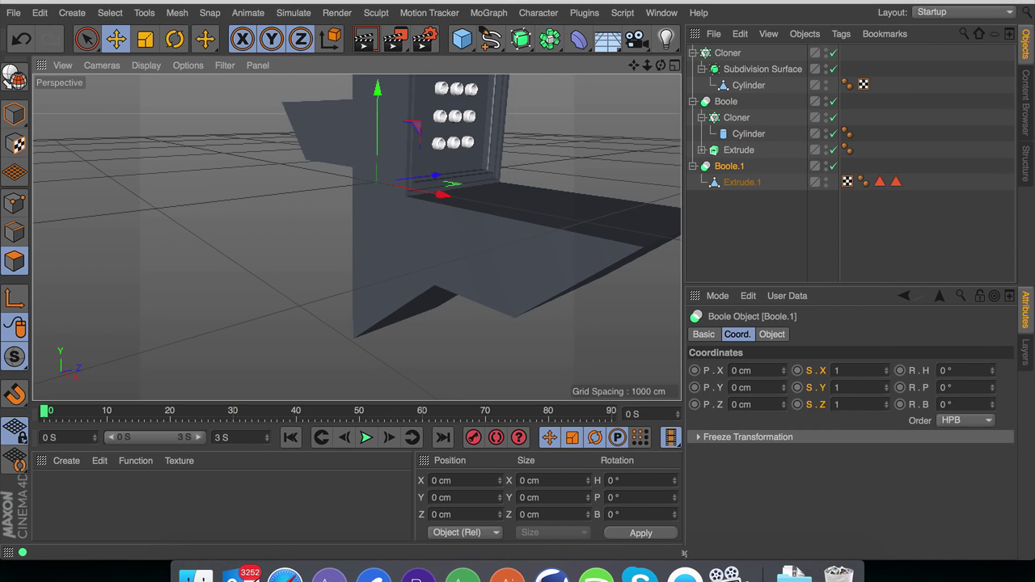
Add a cylinder primitive and set its orientation to -Z
left_click_drag(462, 39, 790, 59)
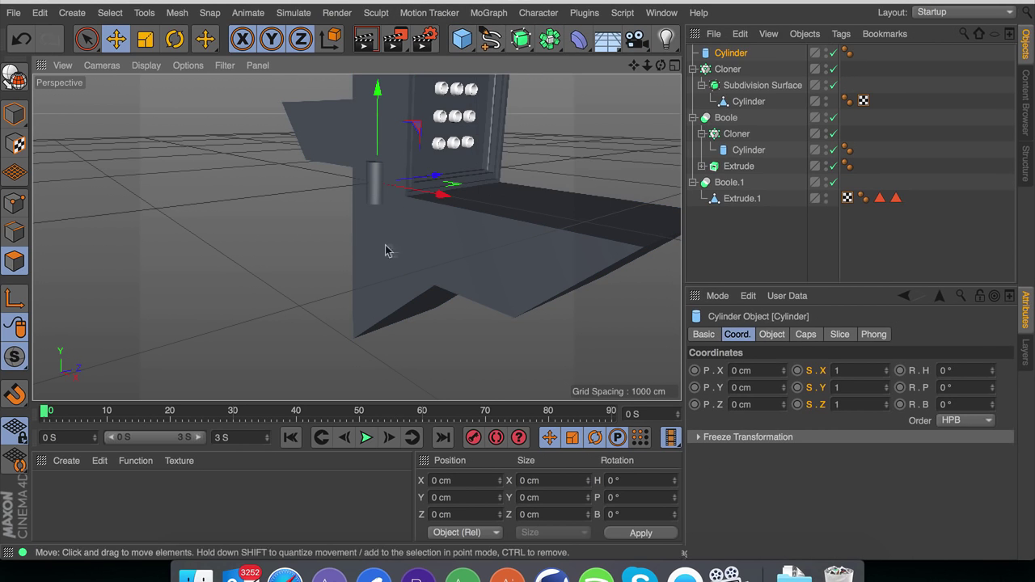
left_click(772, 336)
left_click(819, 440)
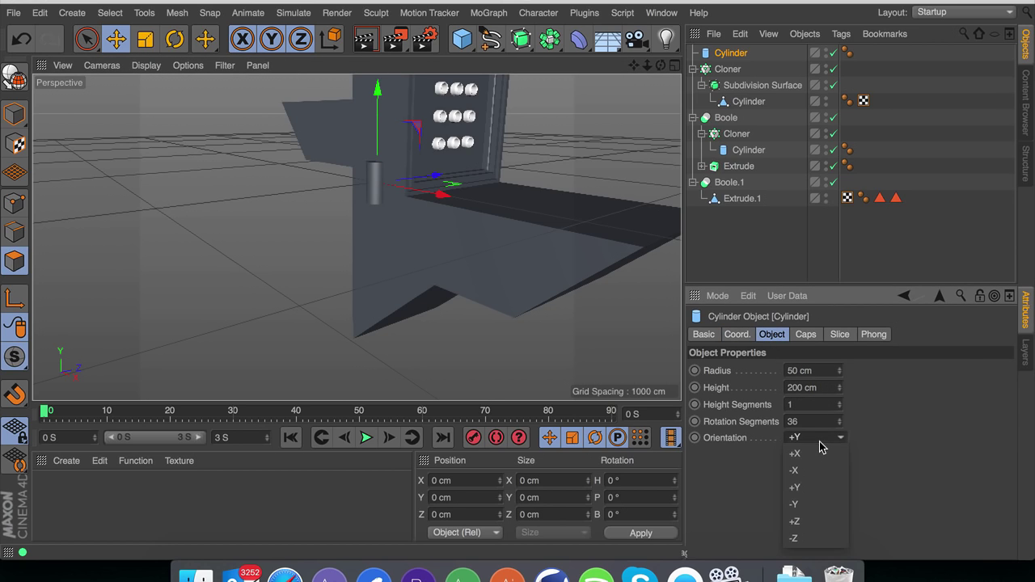
left_click(801, 535)
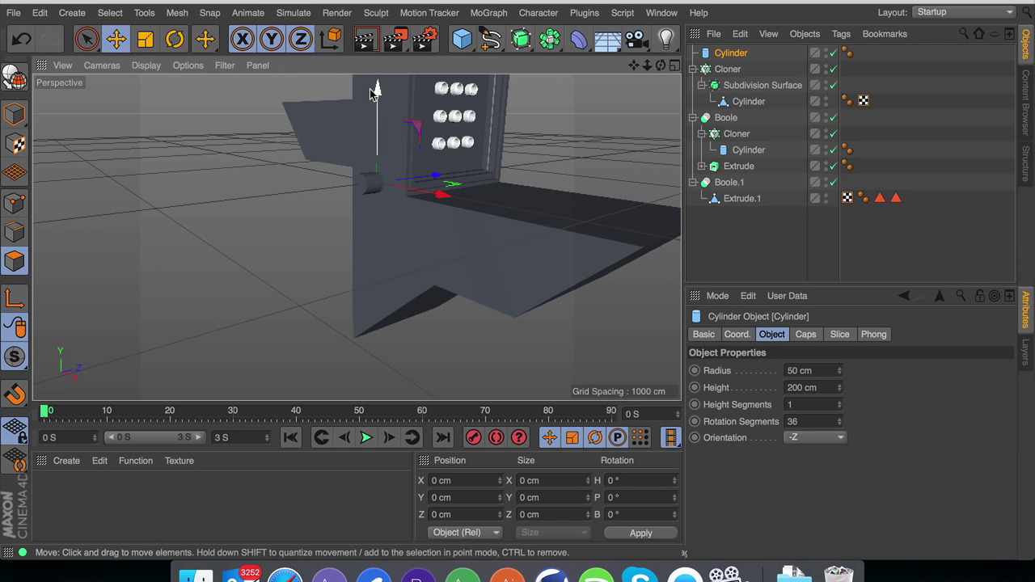
Move the new cylinder down to the front edge of the letter's lower stem and set its radius to 142 cm
left_click_drag(377, 89, 368, 185)
left_click_drag(411, 252, 368, 276)
left_click(839, 369)
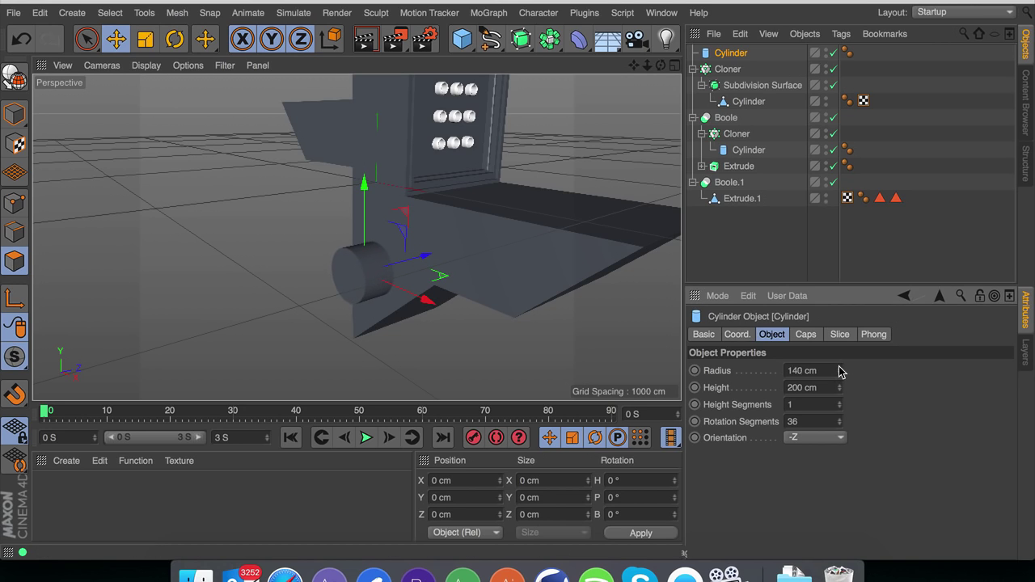
Nest the cylinder in Boole.1 below Extrude.1 to cut a round notch in the letter's lower stem
left_click_drag(734, 63, 740, 167)
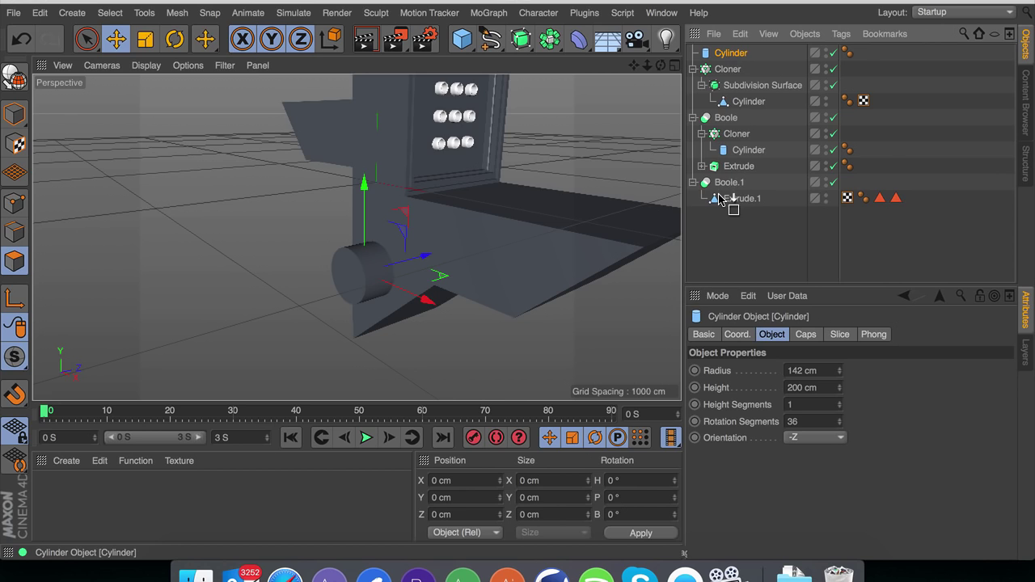
left_click_drag(718, 202, 720, 205)
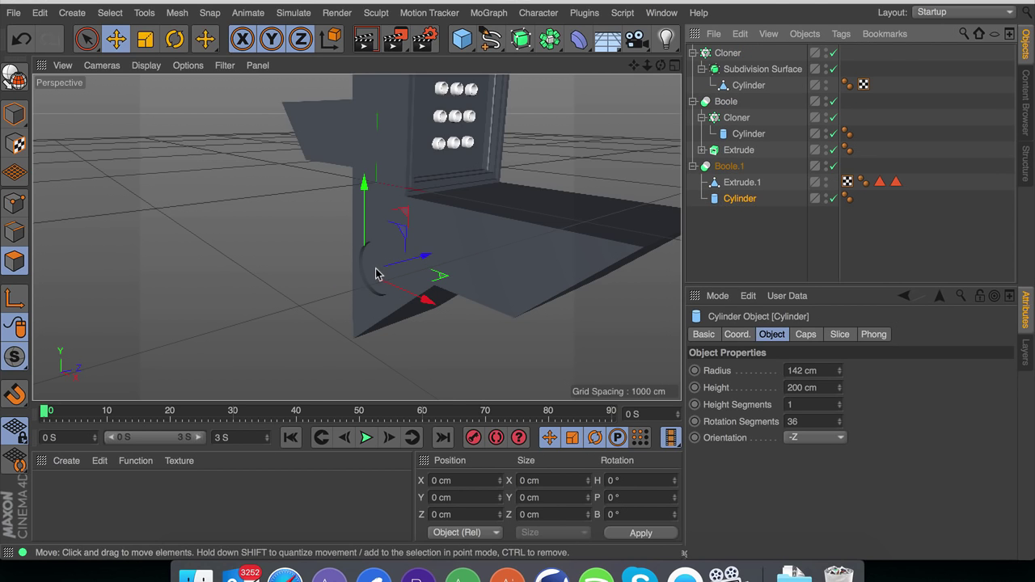
scroll(375, 273, "up", 6)
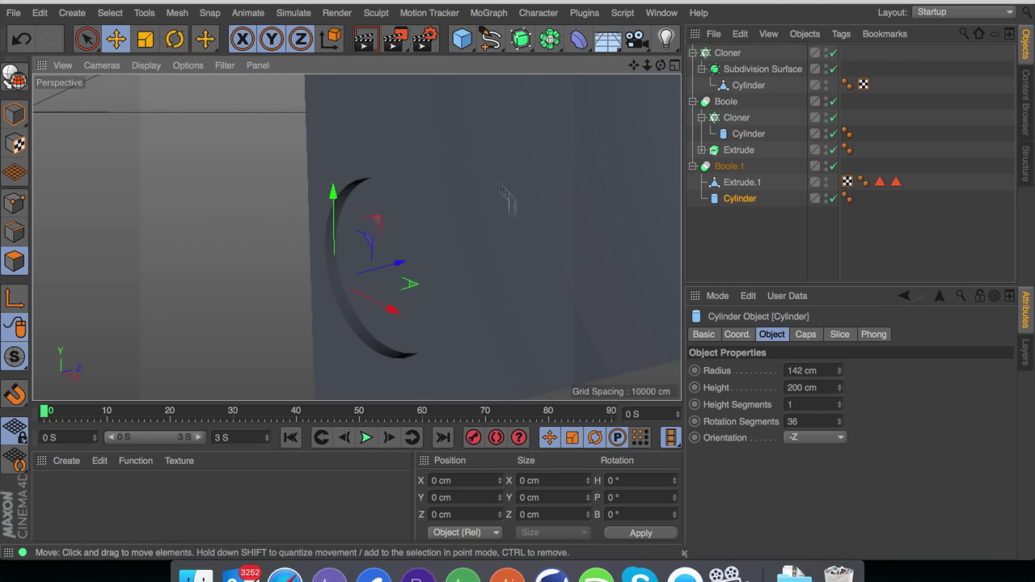
Make the Boole.1 object editable
left_click(720, 167)
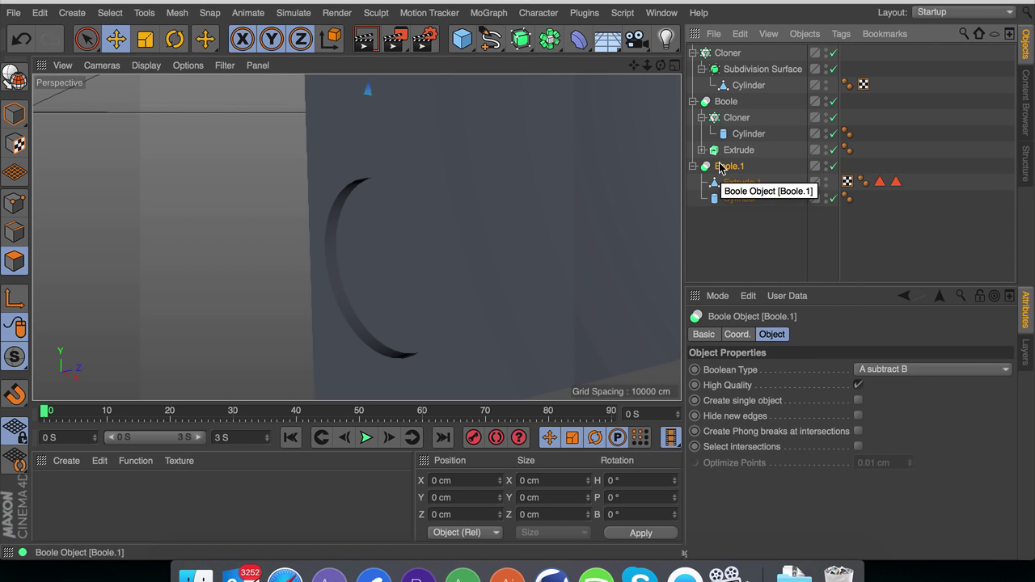
key("c")
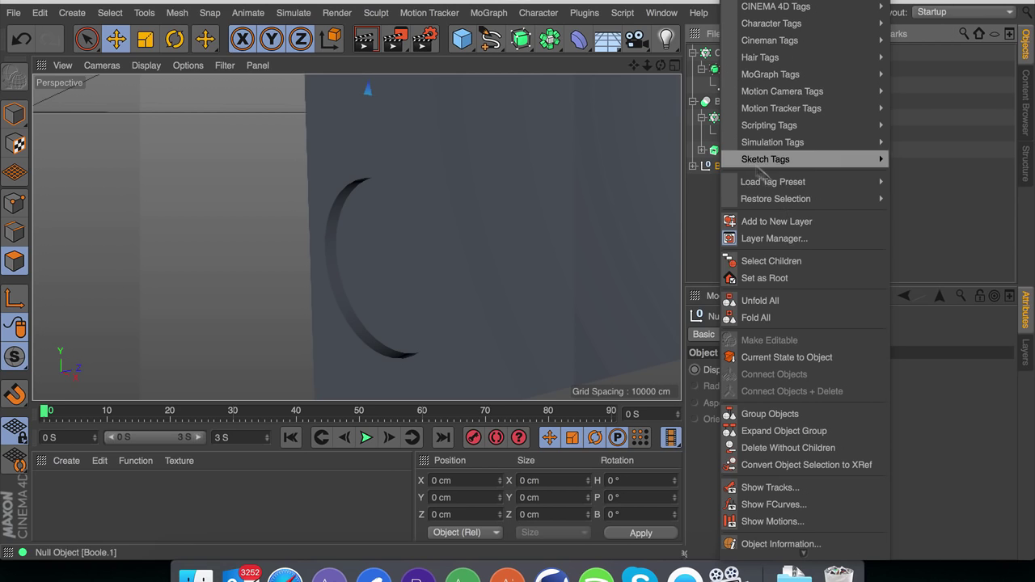
Merge Boole.1 and all of its children into a single polygon object
left_click(789, 262)
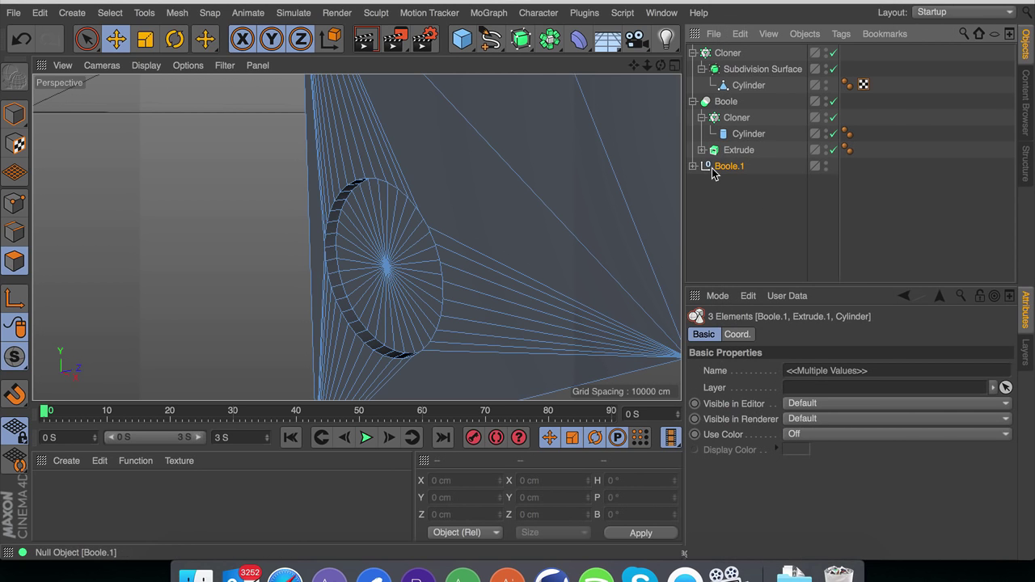
right_click(714, 174)
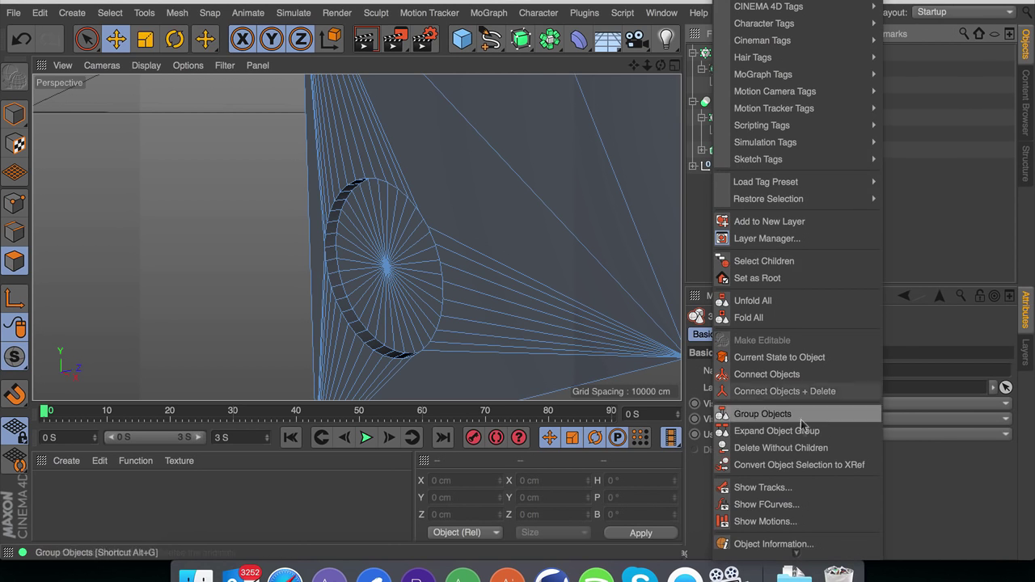
left_click(783, 392)
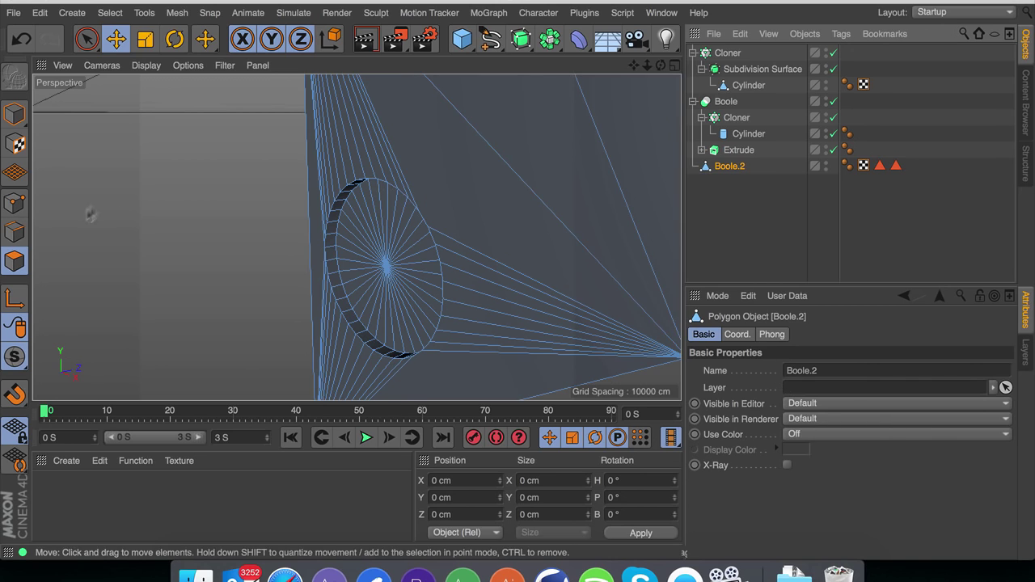
Melt the stray edges that radiate from the round hole across the lower stem's front face
left_click(14, 232)
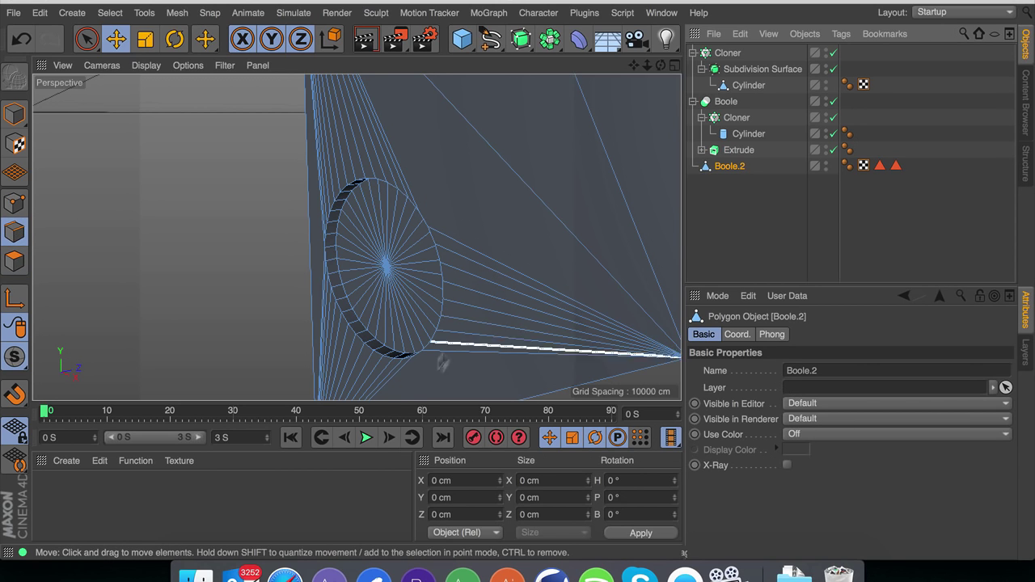
key("9")
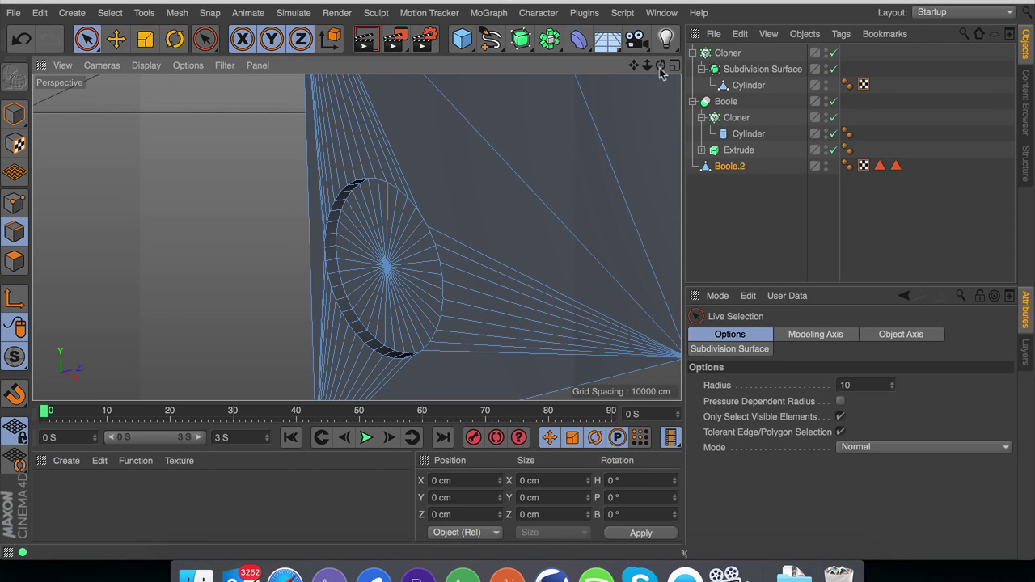
left_click_drag(648, 65, 606, 66)
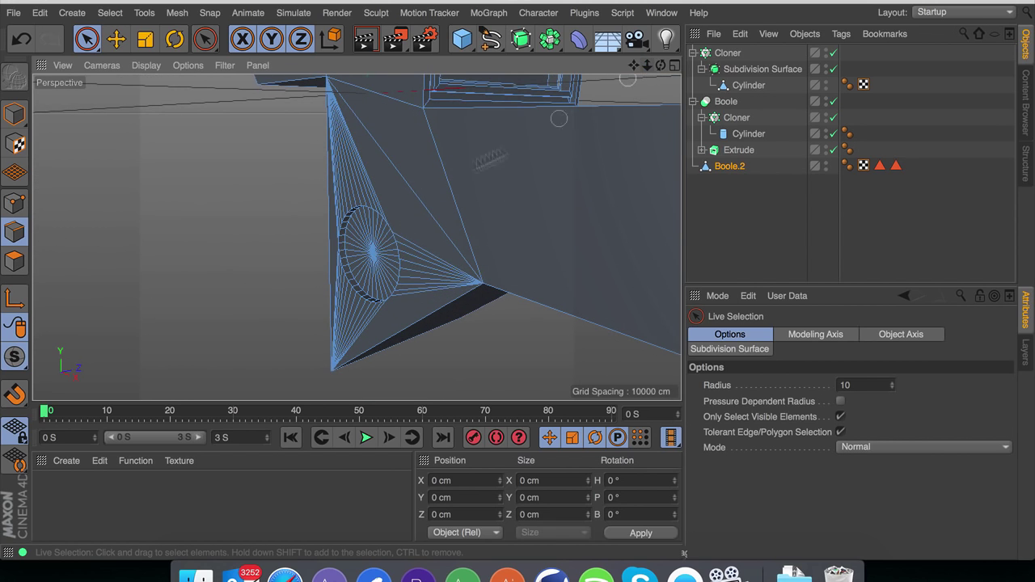
mouse_move(397, 307)
left_mouse_down()
mouse_move(460, 209)
mouse_move(364, 183)
mouse_move(344, 191)
mouse_move(353, 312)
mouse_move(344, 296)
mouse_move(338, 359)
left_mouse_up()
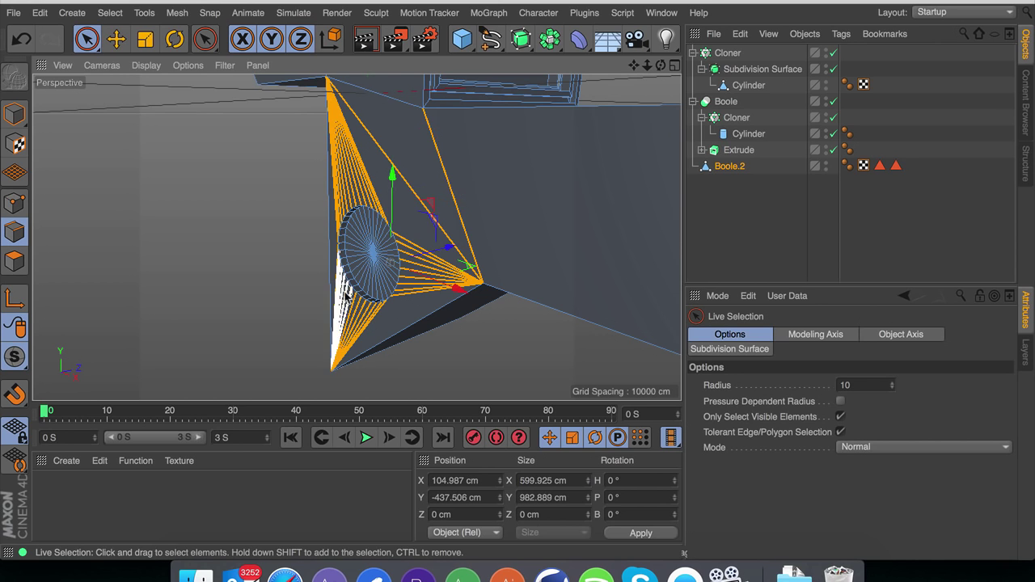
right_click(535, 368)
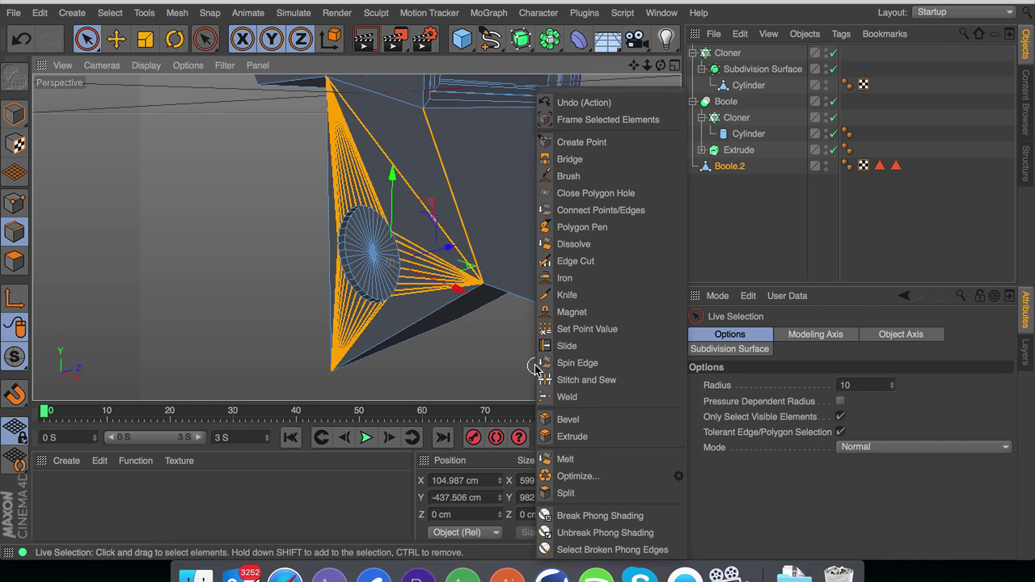
left_click(600, 459)
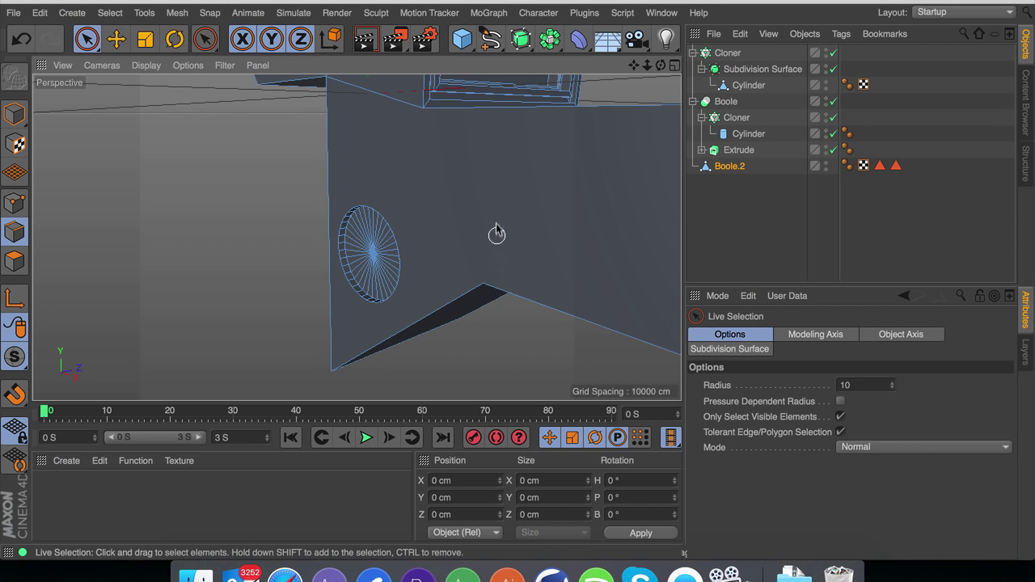
Loop-select the disc polygons at the bottom of the round hole and pull them outward to about Z -78 cm
mouse_move(482, 331)
left_mouse_down("alt")
mouse_move(474, 250)
mouse_move(569, 169)
mouse_move(622, 192)
mouse_move(566, 240)
mouse_move(439, 227)
mouse_move(397, 255)
left_mouse_up("alt")
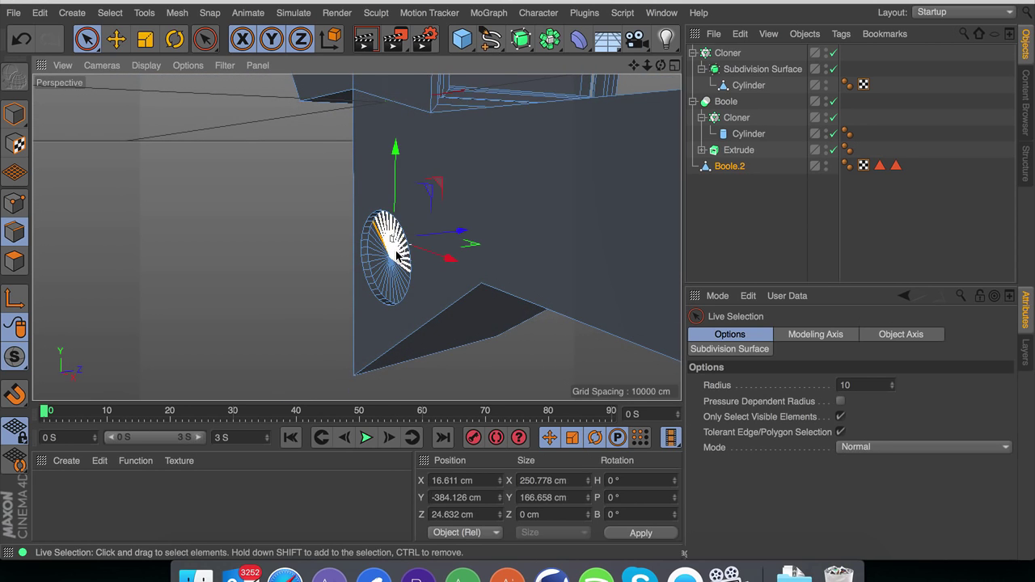
left_click(15, 261)
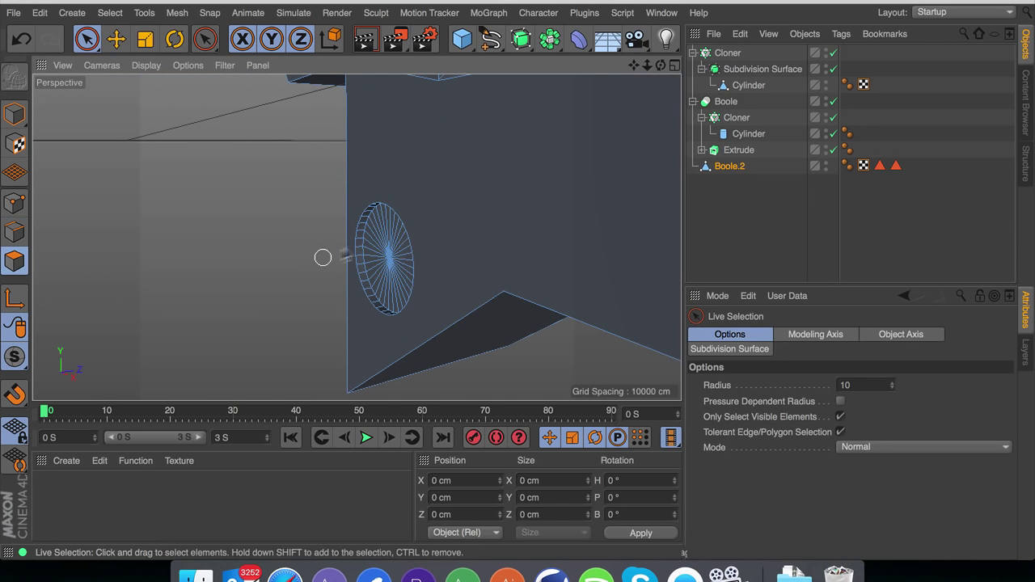
left_click(110, 12)
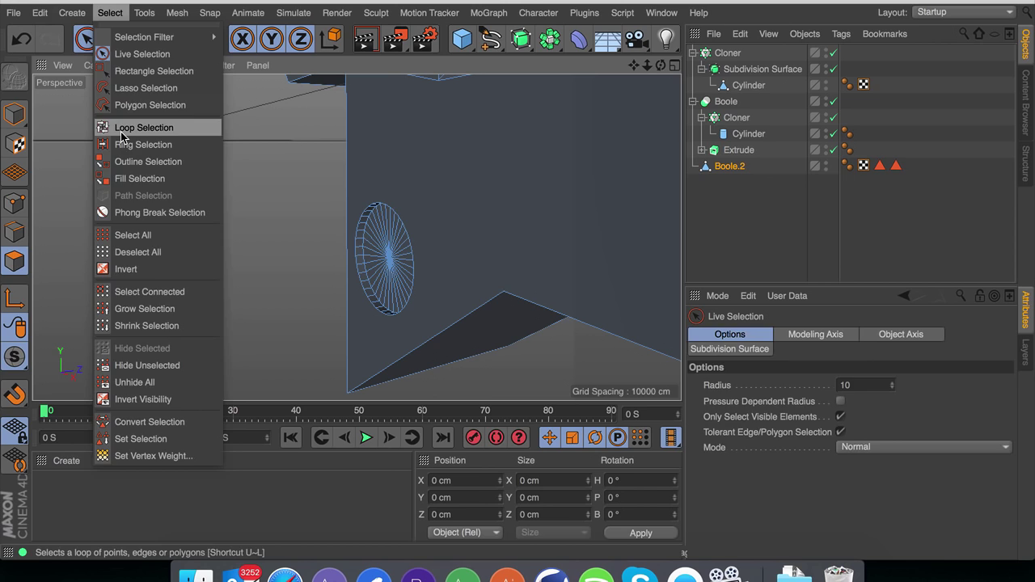
left_click(122, 126)
left_click(386, 259)
key("e")
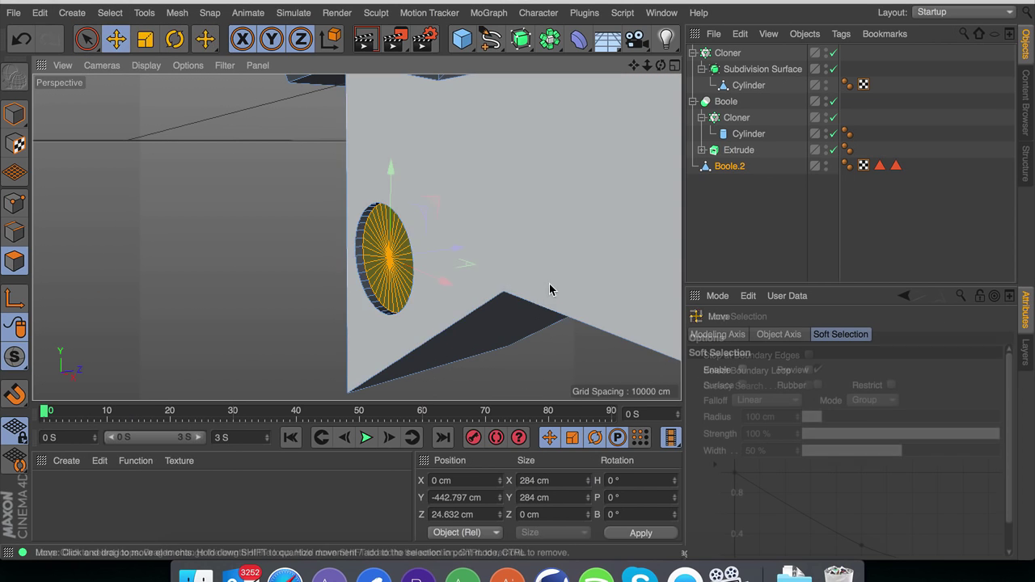
left_click_drag(460, 253, 429, 254)
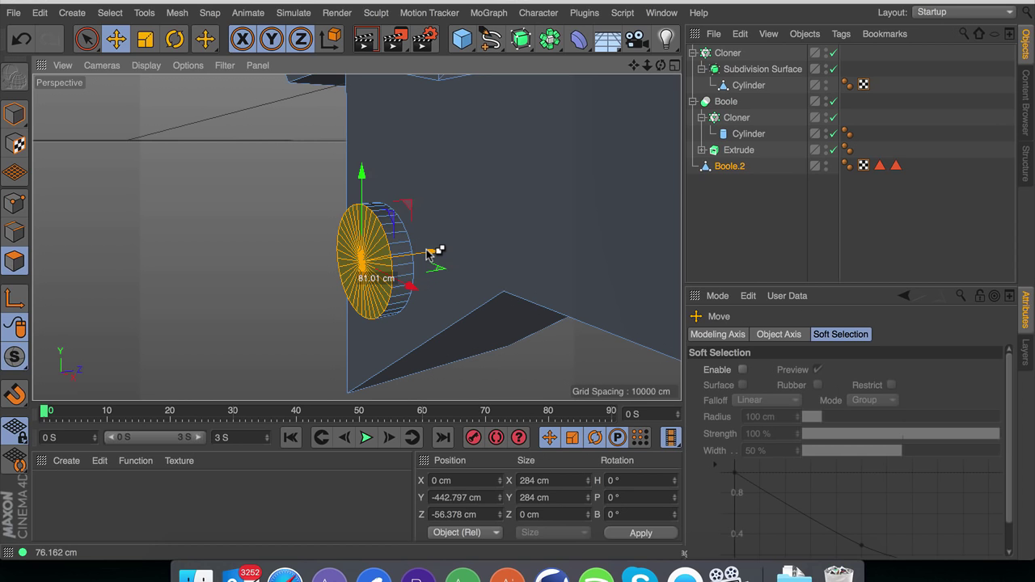
left_click_drag(429, 254, 419, 256)
Inset the disc to about 226 cm across and extrude it inward to about Z -33 cm
key("t")
left_click_drag(500, 257, 350, 233)
key("e")
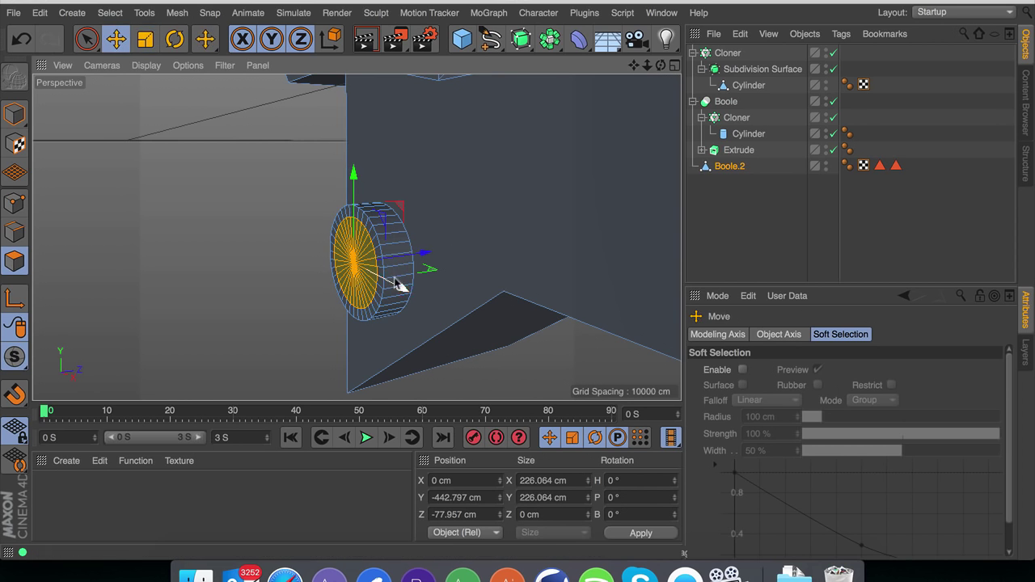
left_click_drag(425, 253, 437, 247)
Inset the recessed disc again and extrude it outward to about Z -106 cm to form a central hub
key("t")
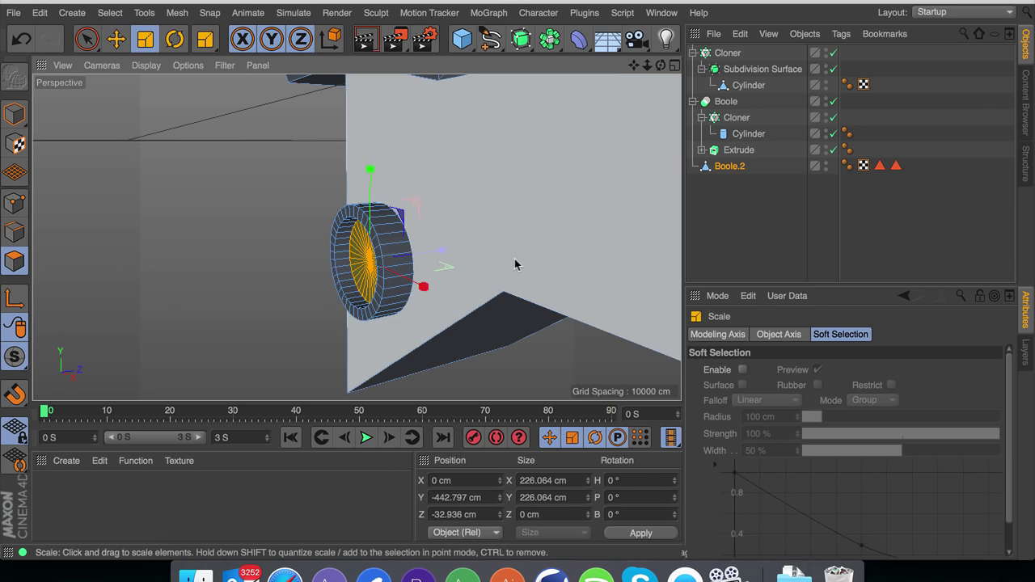
left_click_drag(515, 261, 279, 324)
key("e")
left_click_drag(434, 250, 414, 255)
Inset the hub's front disc and extrude it inward to hollow out the center
key("t")
left_click_drag(520, 267, 338, 238)
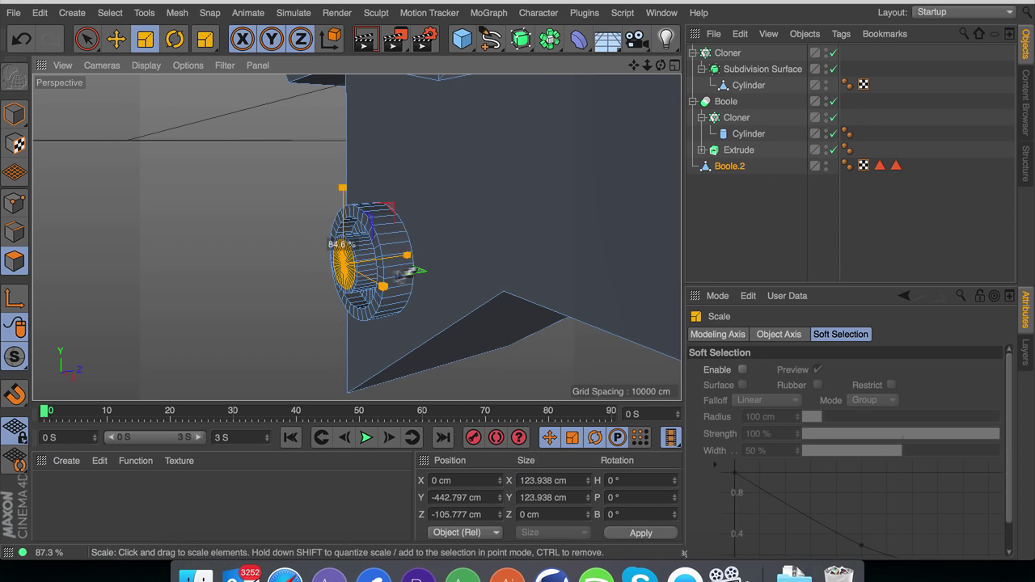
key("e")
left_click_drag(415, 250, 436, 242)
left_click(453, 316)
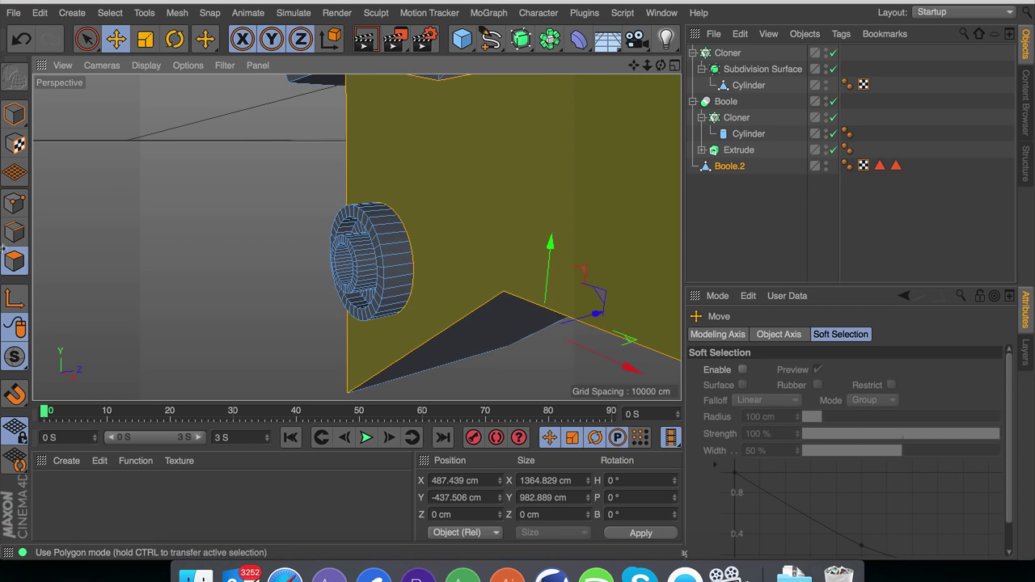
Select the circular rim edge loops of the outer ring and the central hub
left_click(14, 232)
right_click_drag(376, 345, 397, 341, "alt")
scroll(294, 203, "up", 5)
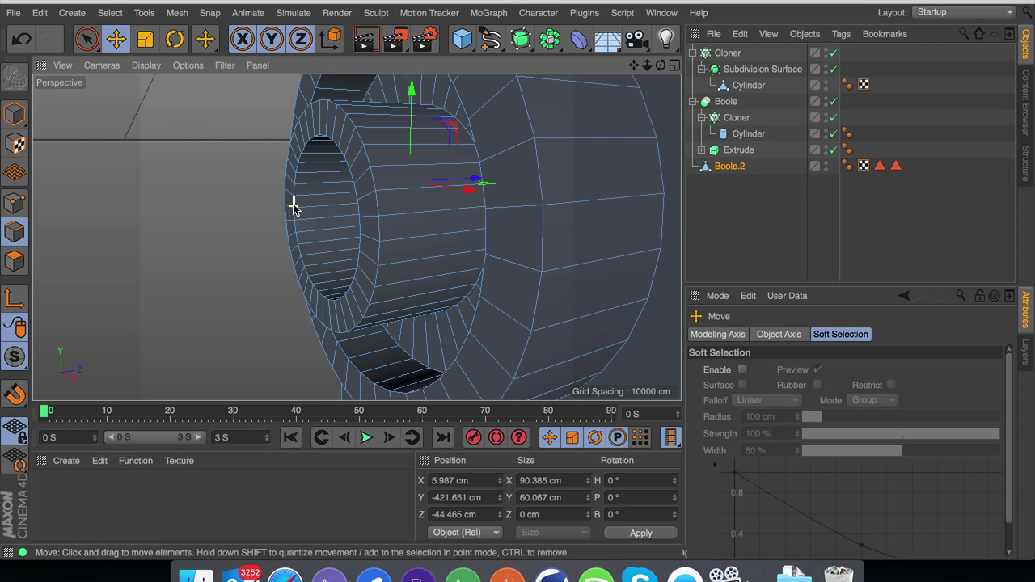
double_click(543, 196)
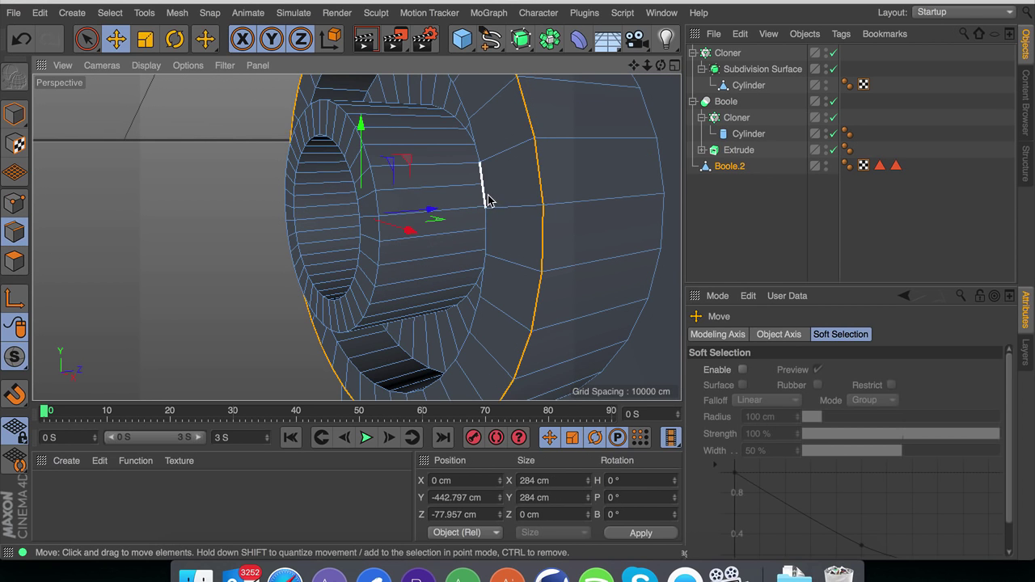
double_click(486, 198, "shift")
double_click(377, 200, "shift")
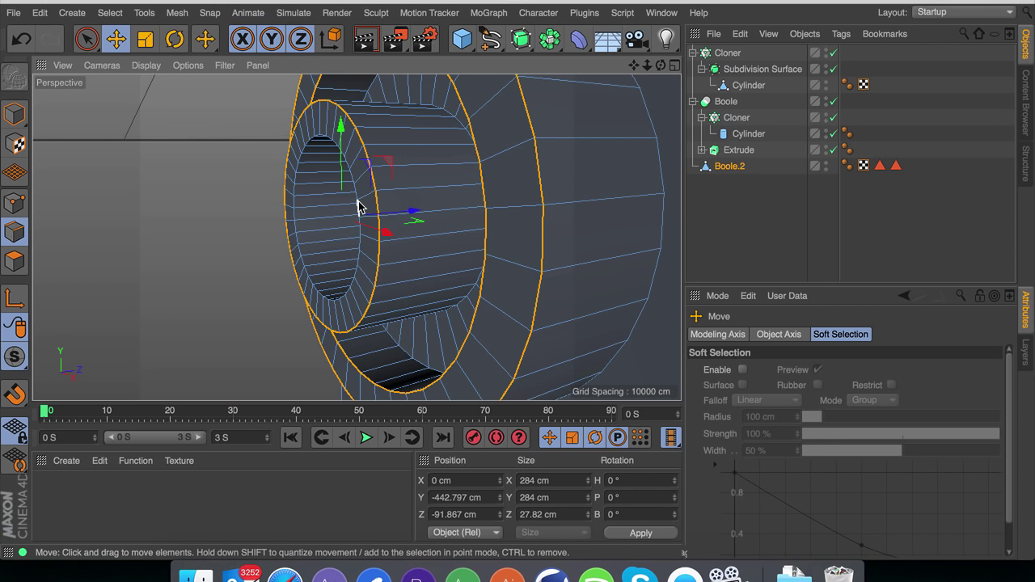
double_click(358, 207, "shift")
Bevel the selected rim edge loops slightly with 8 subdivisions
right_click(235, 231)
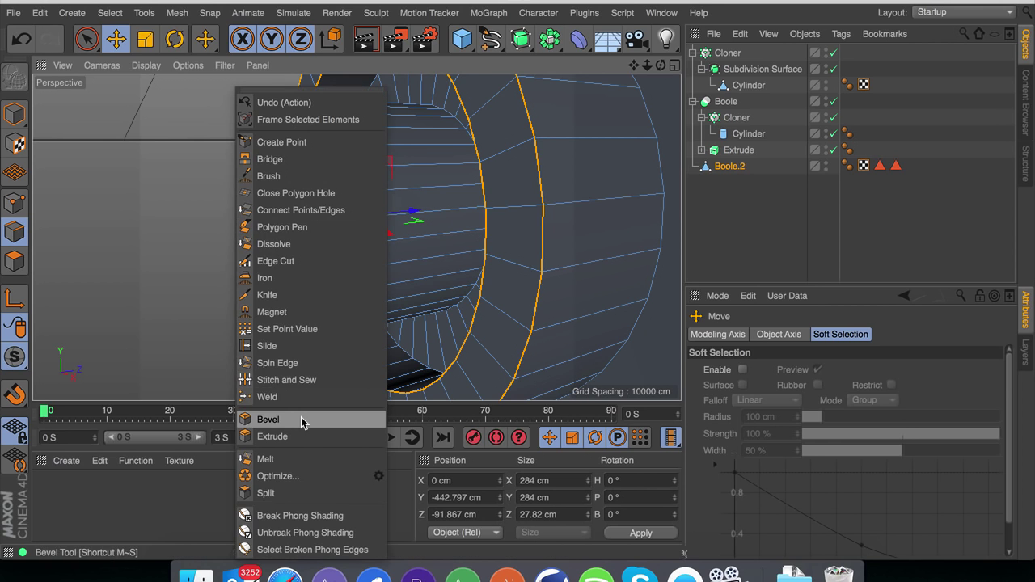
left_click(291, 416)
left_click(889, 421)
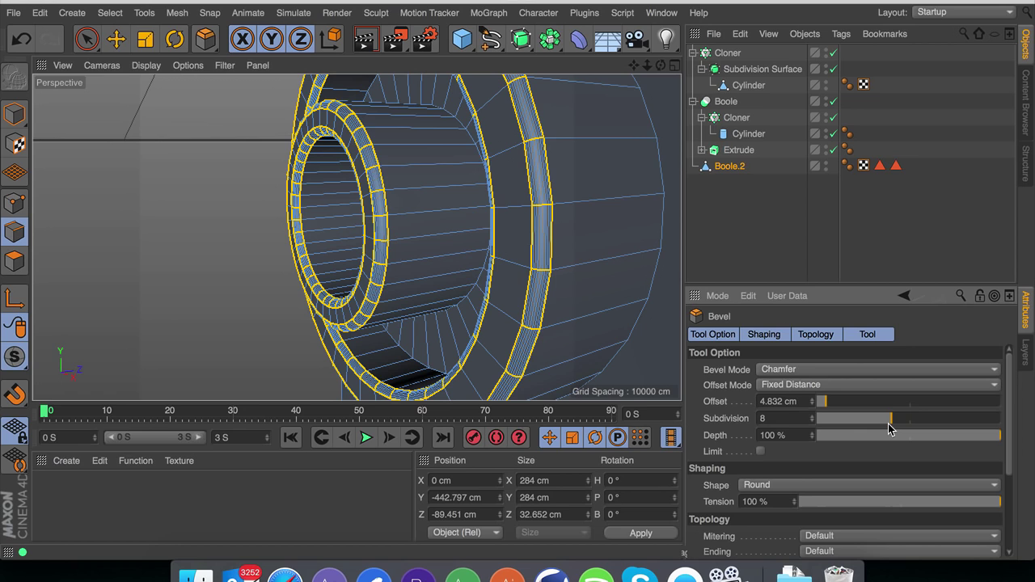
key("super+z")
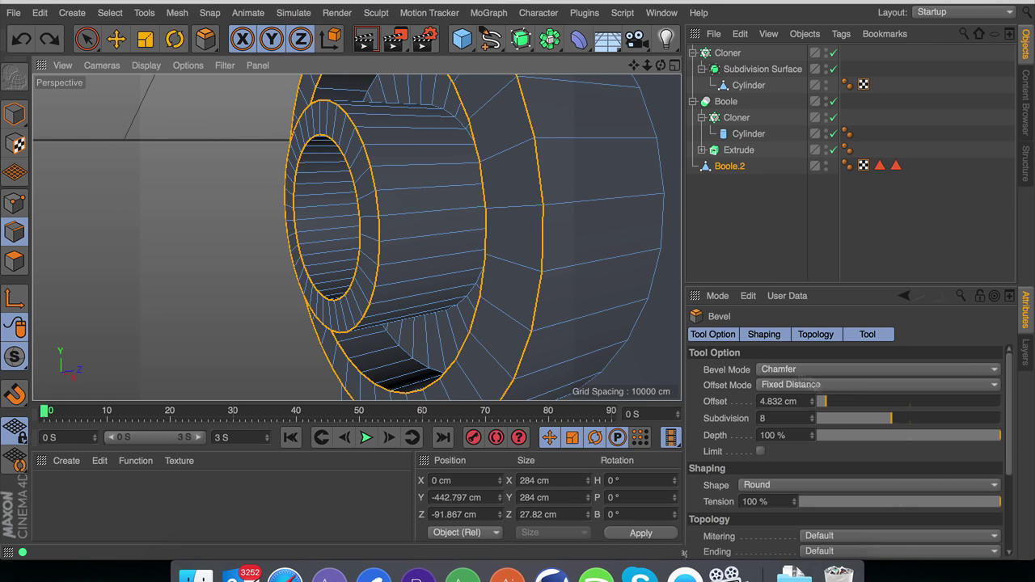
left_click_drag(146, 263, 146, 263)
key("e")
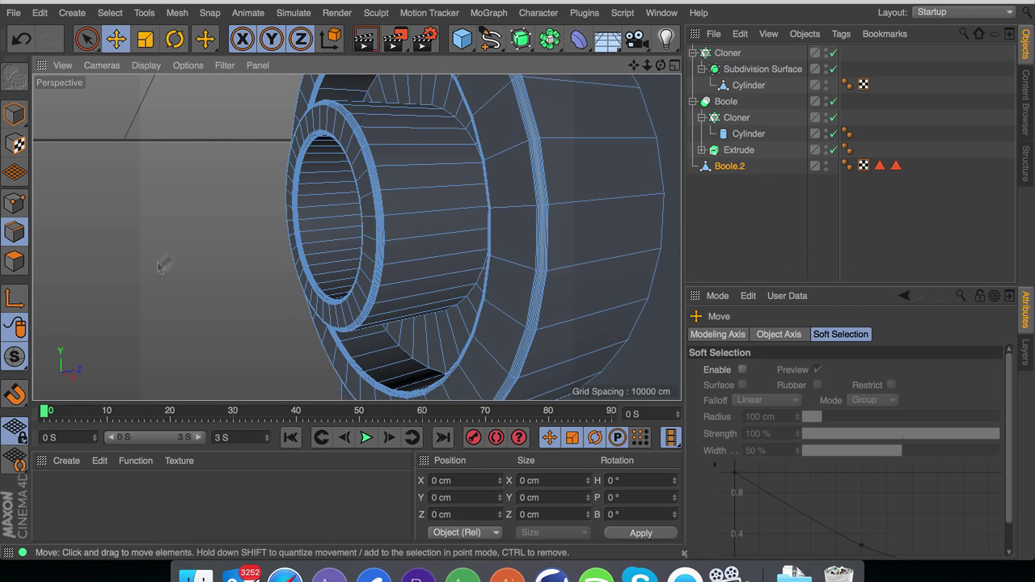
scroll(509, 218, "down", 8)
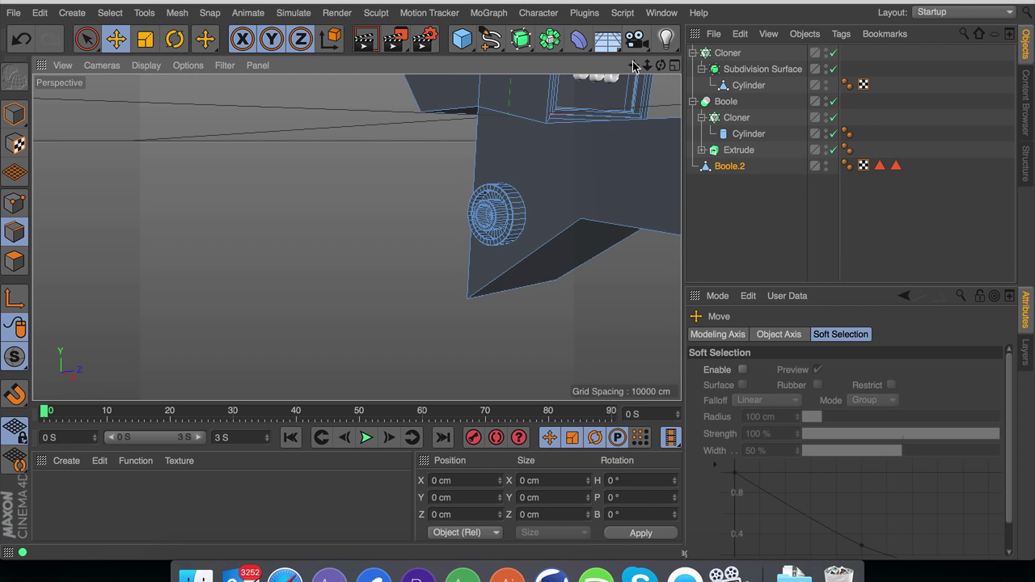
left_click_drag(633, 65, 357, 238)
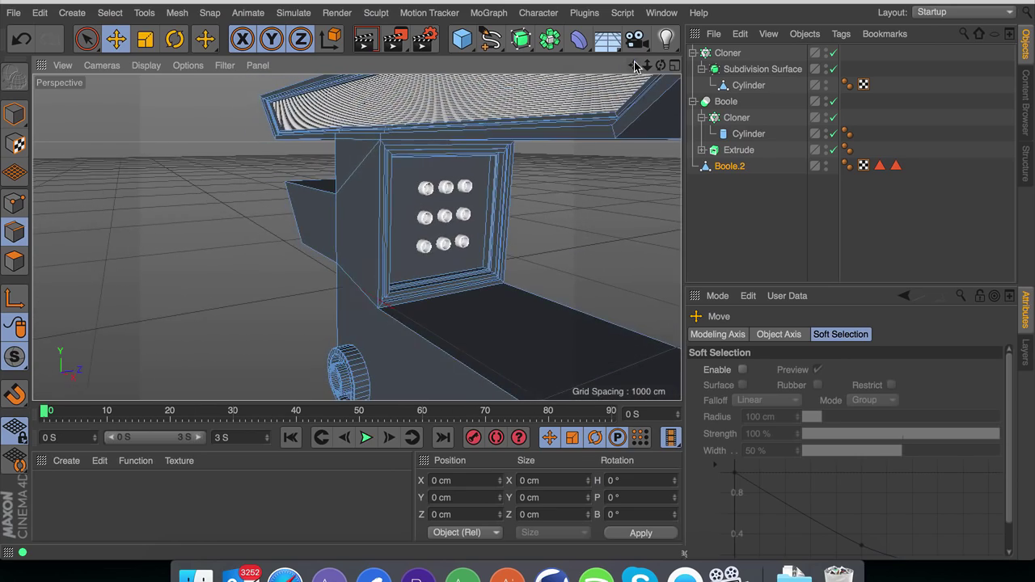
mouse_move(648, 65)
left_mouse_down()
mouse_move(607, 75)
mouse_move(664, 69)
left_mouse_up()
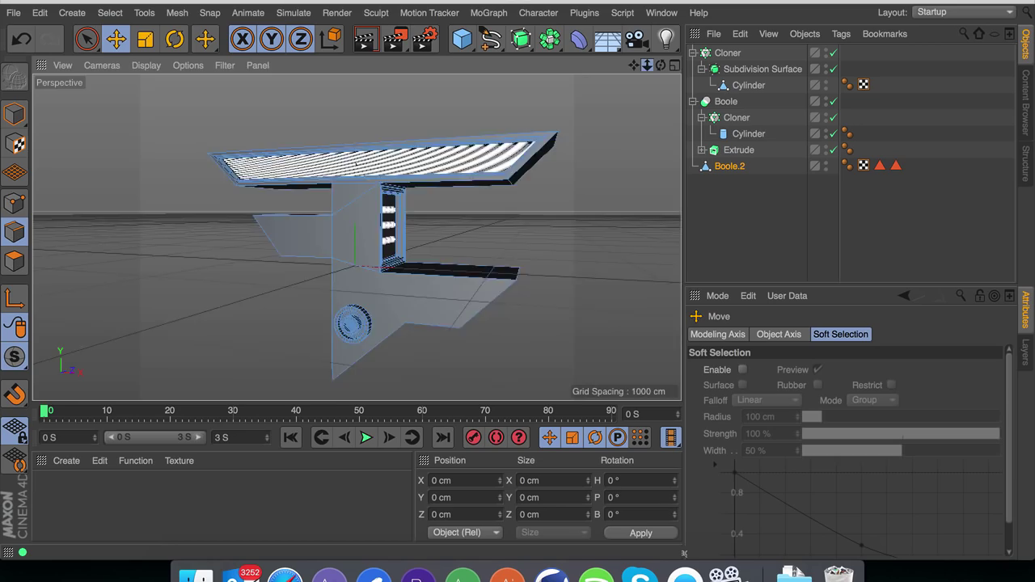
left_click_drag(647, 64, 632, 81)
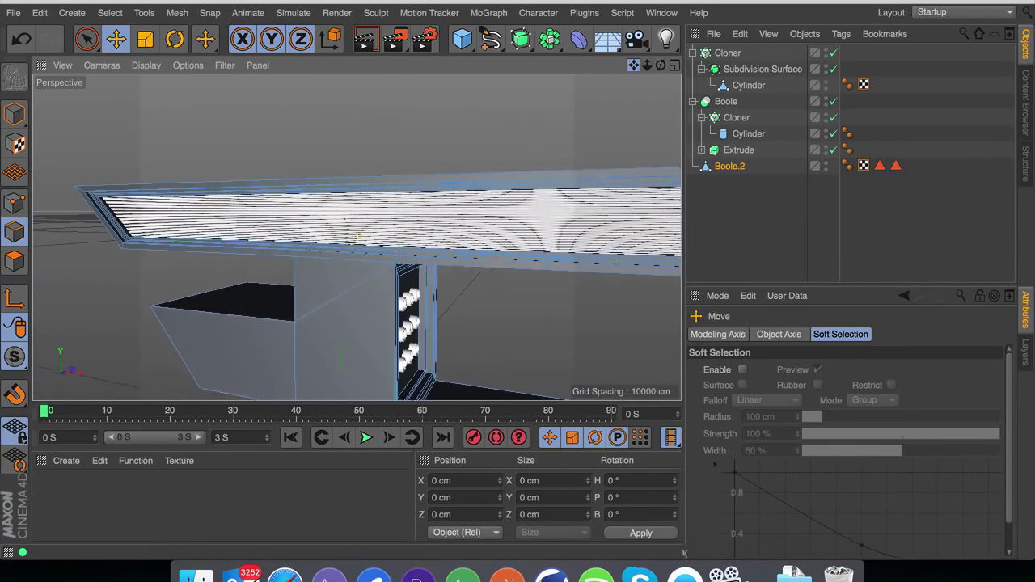
left_click_drag(554, 70, 645, 67)
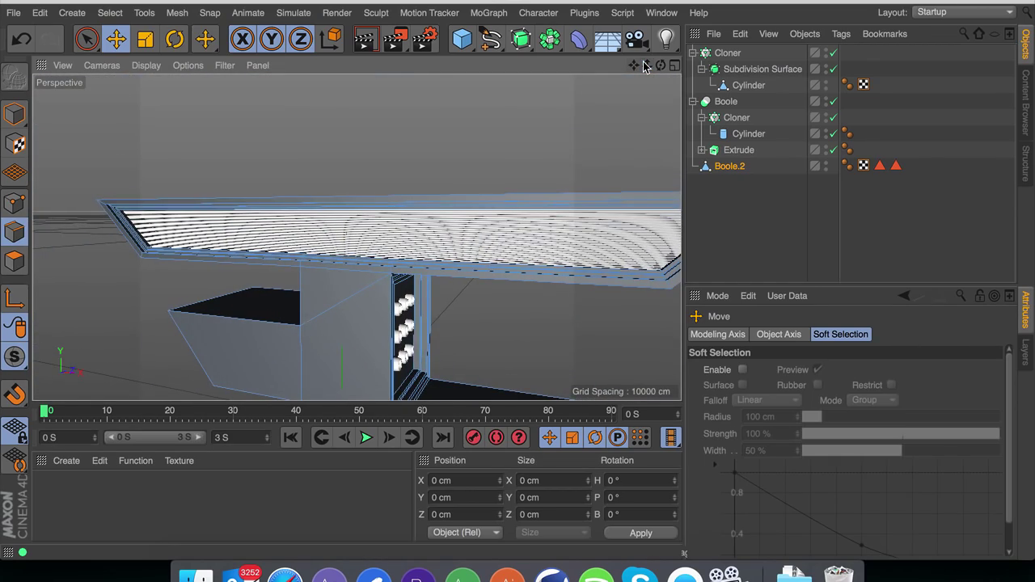